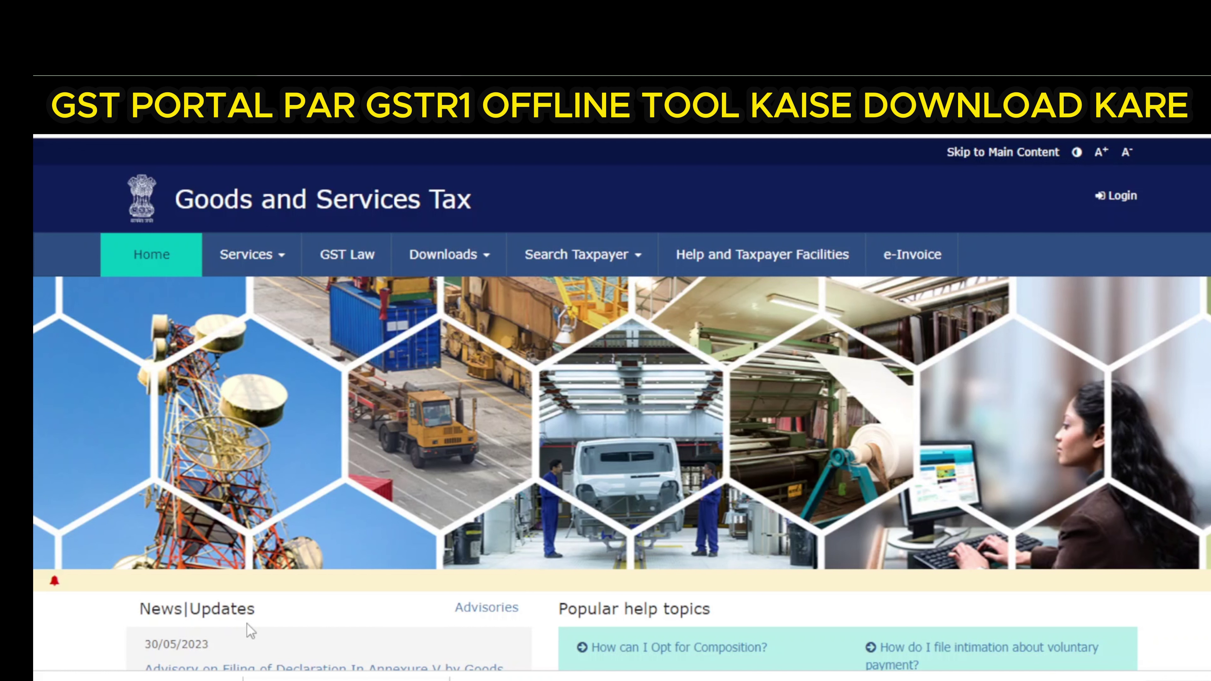
Open Downloads > Offline Tools to list the Returns Offline Tool, GSTR3B and GSTR-9 utilities.
click(488, 265)
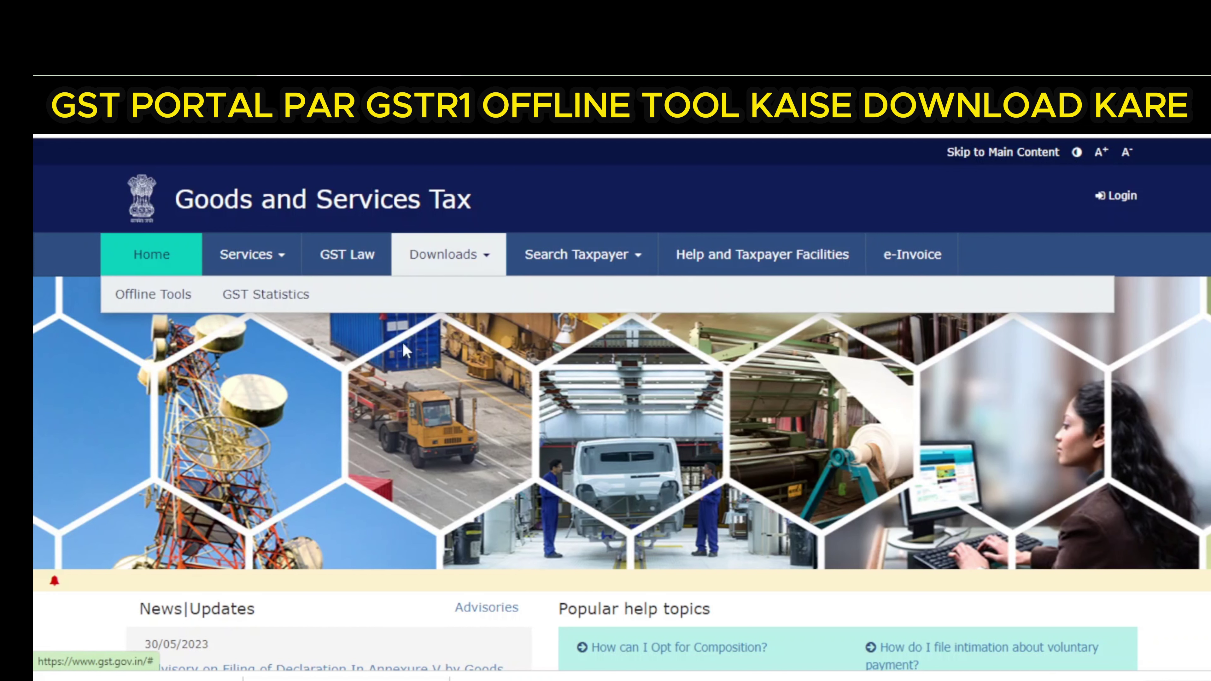
click(177, 295)
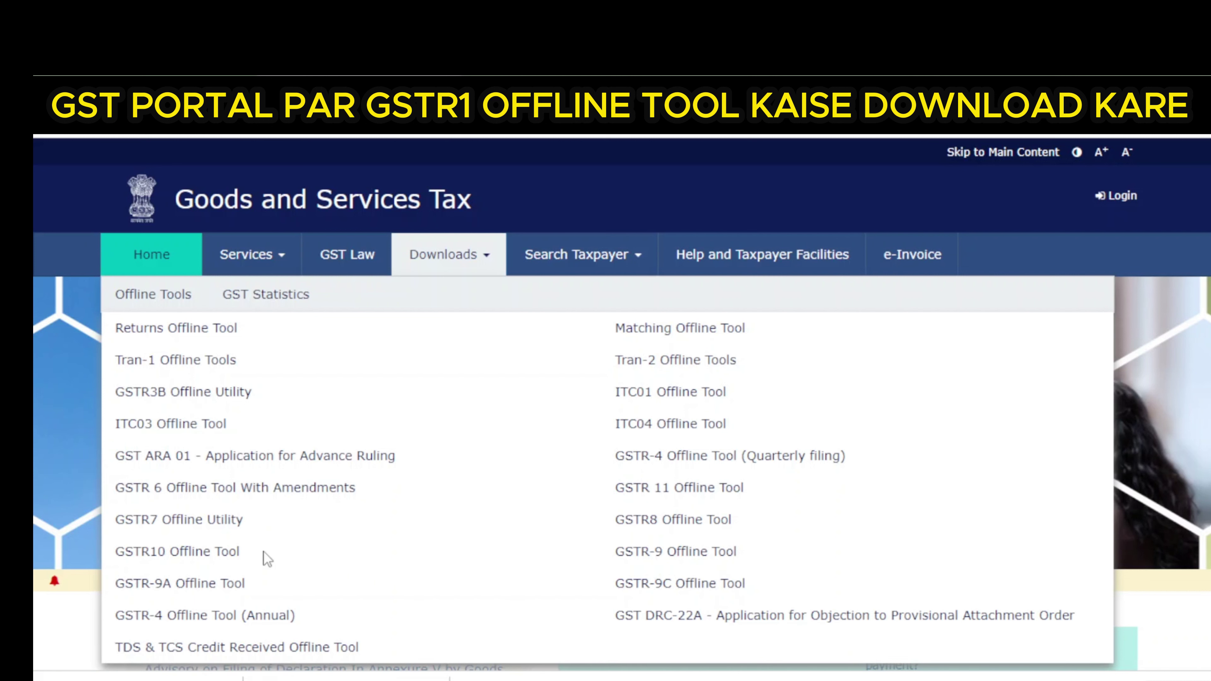
Download Returns Offline Tool V3.1.7 from its page, confirming with Proceed.
click(188, 334)
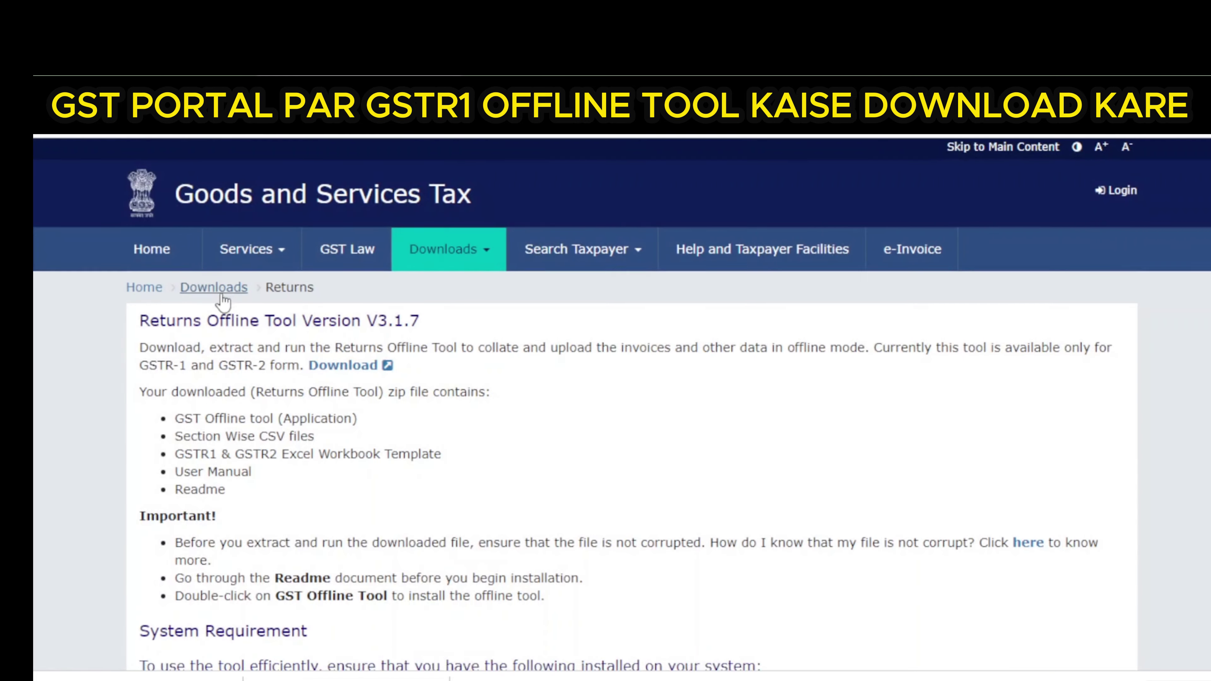
scroll(371, 303, down, 2)
click(350, 284)
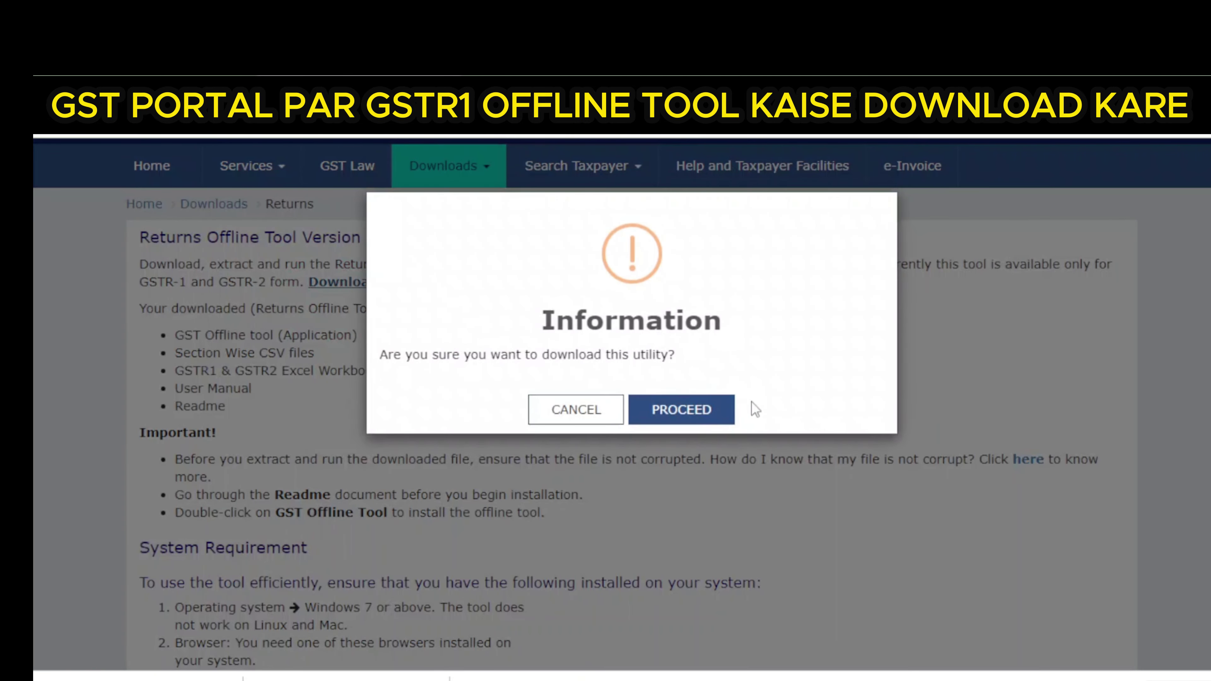
click(682, 406)
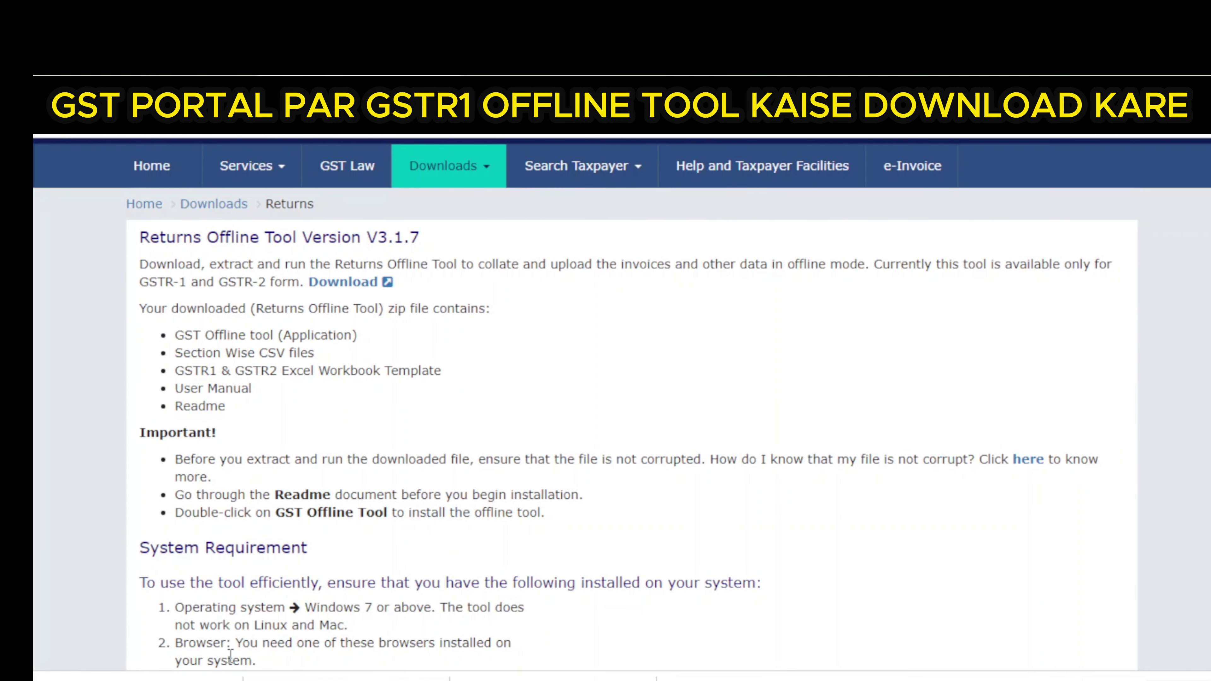
Show the downloaded gst_offline_tool zip in the Downloads folder.
click(222, 677)
click(277, 639)
click(223, 678)
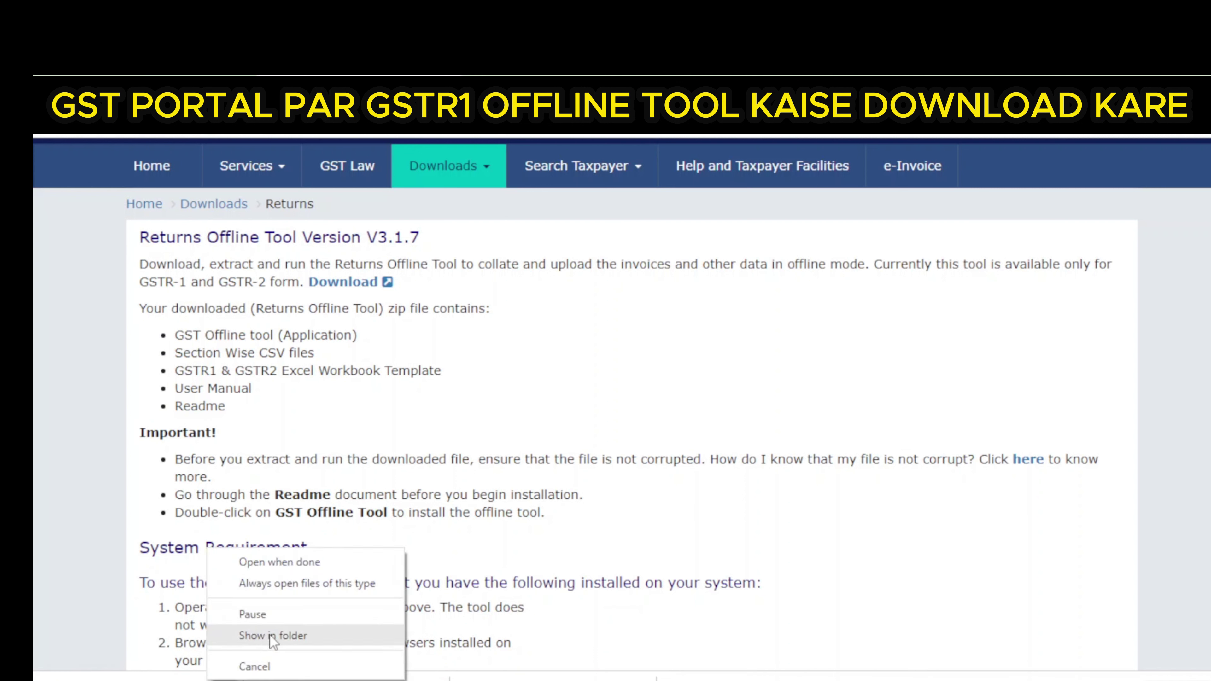
click(275, 639)
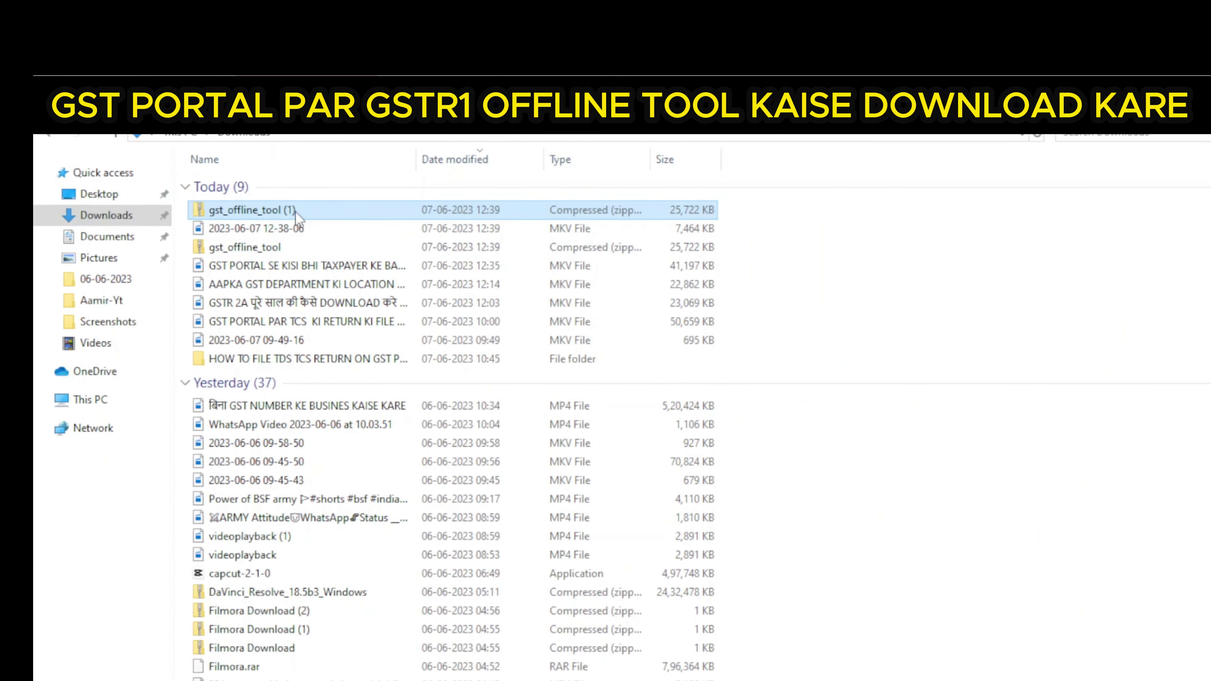
Cut the gst_offline_tool (1) zip from Downloads and paste it into Desktop's empty New folder.
right_click(294, 210)
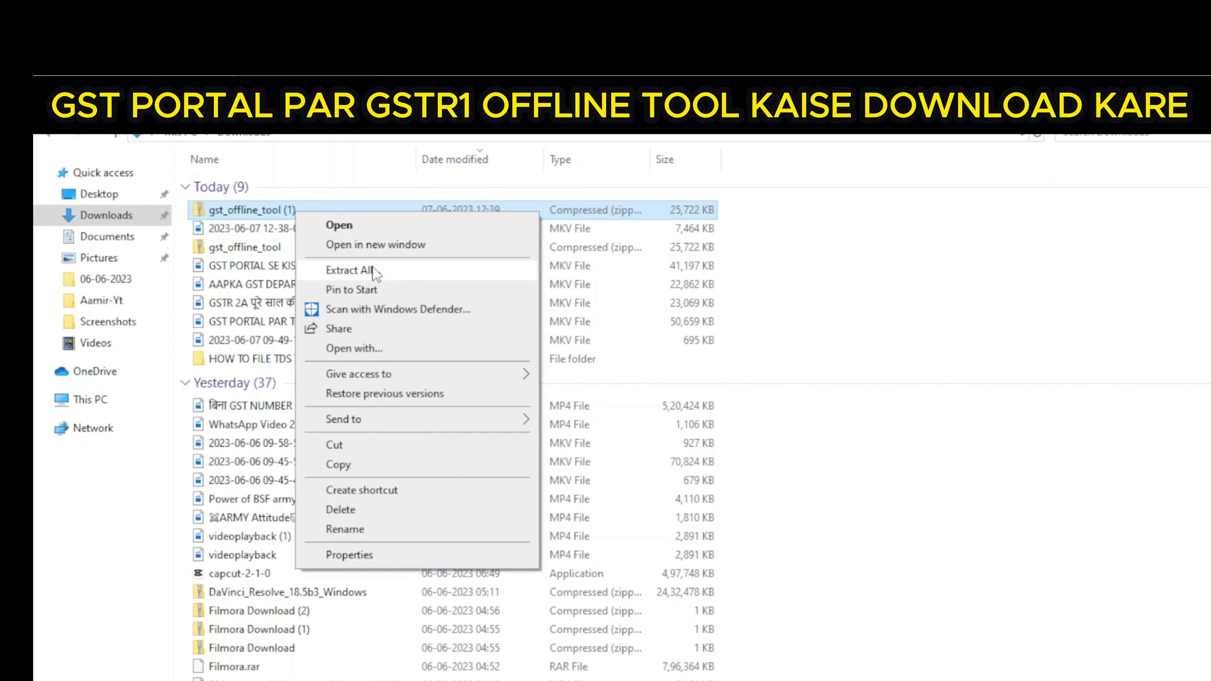
click(261, 212)
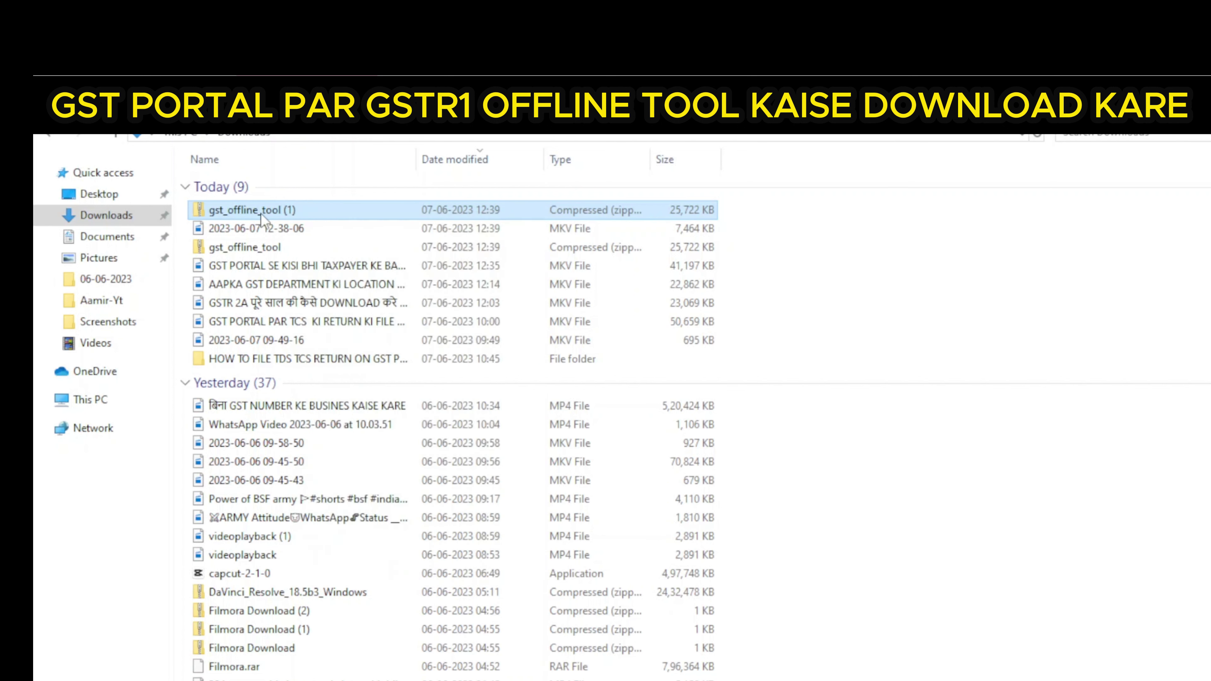
key(Delete)
key(Escape)
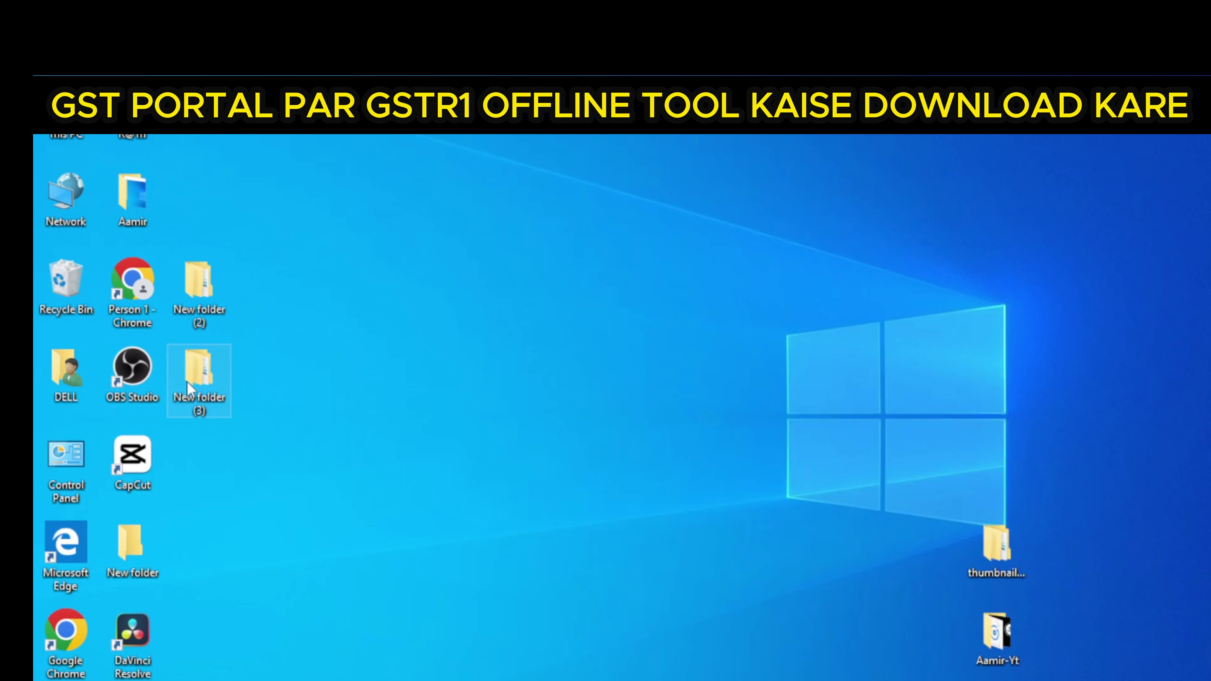
double_click(193, 377)
click(270, 353)
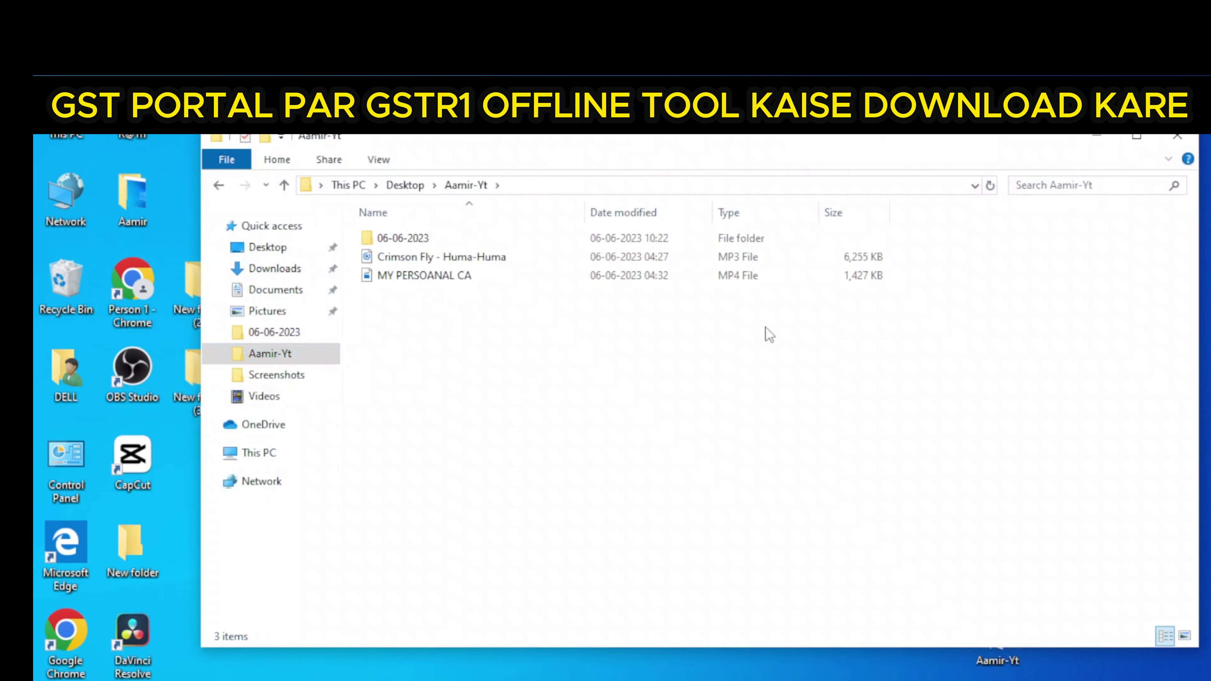
key(alt+Up)
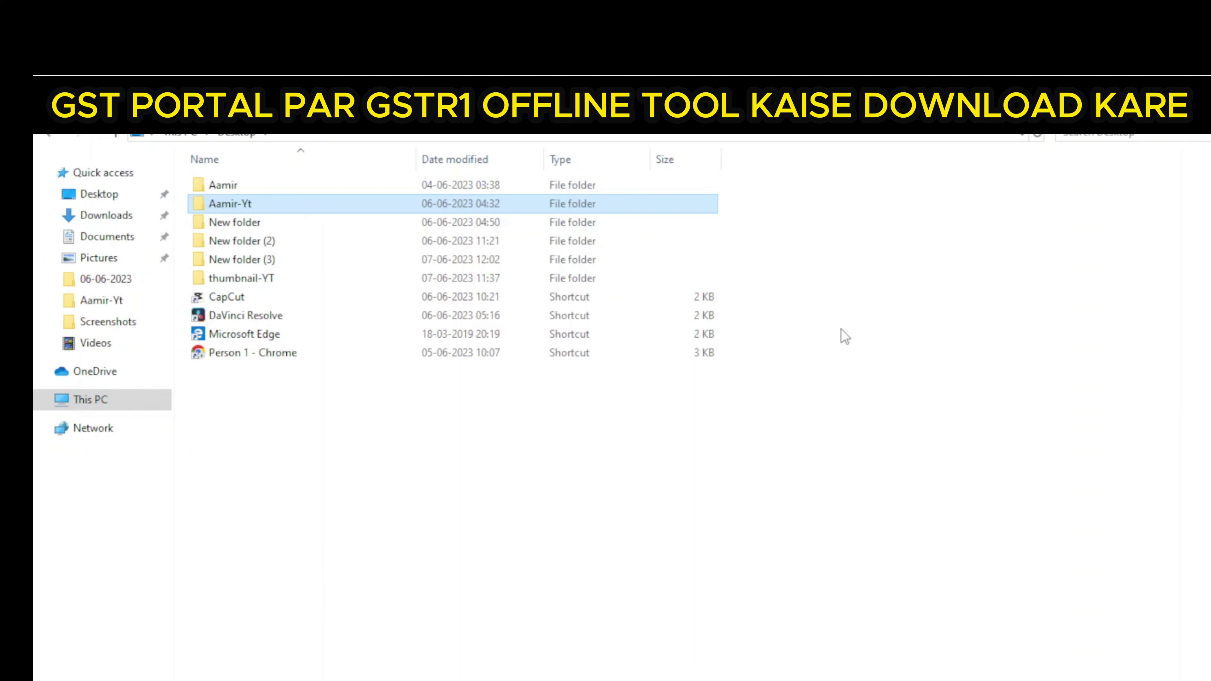
key(Down)
key(Return)
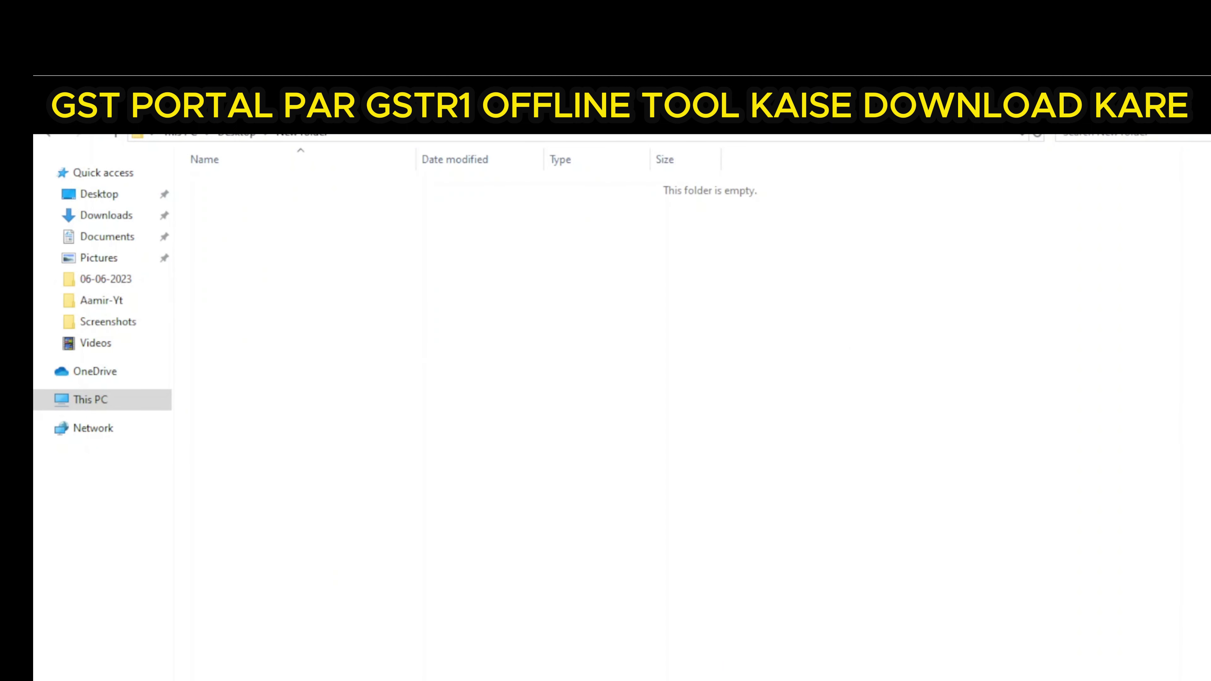
key(ctrl+v)
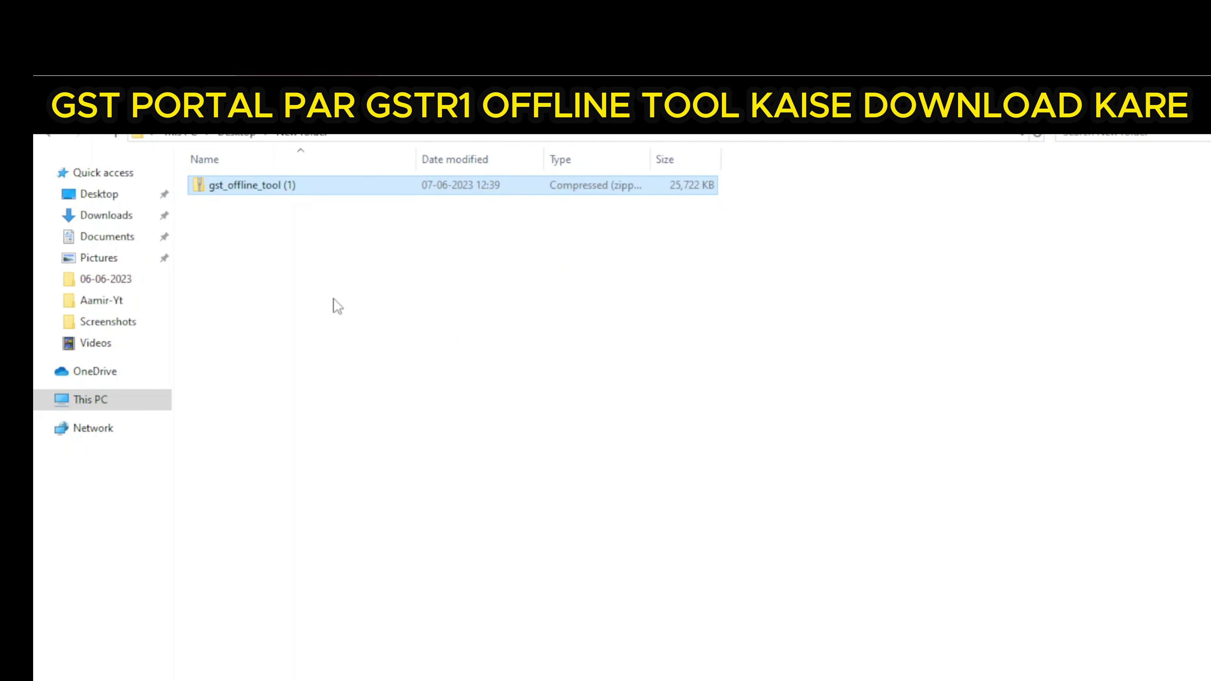
Extract all files from the gst_offline_tool (1) zip into the suggested folder.
right_click(304, 189)
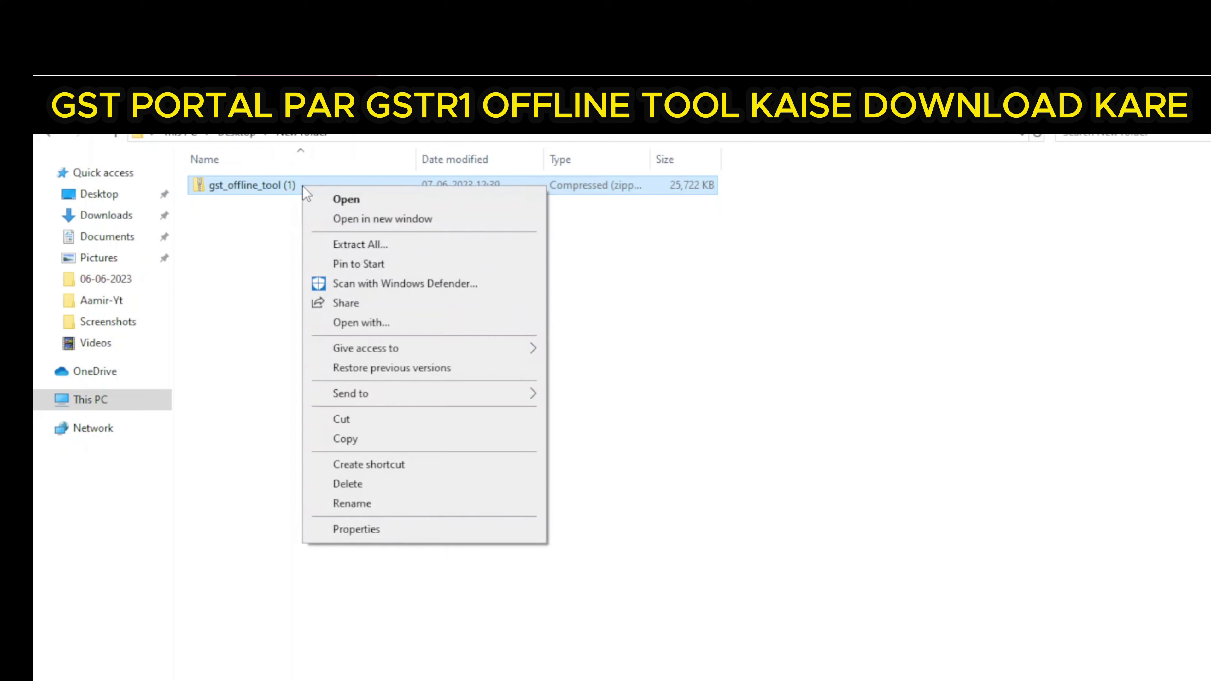
click(382, 244)
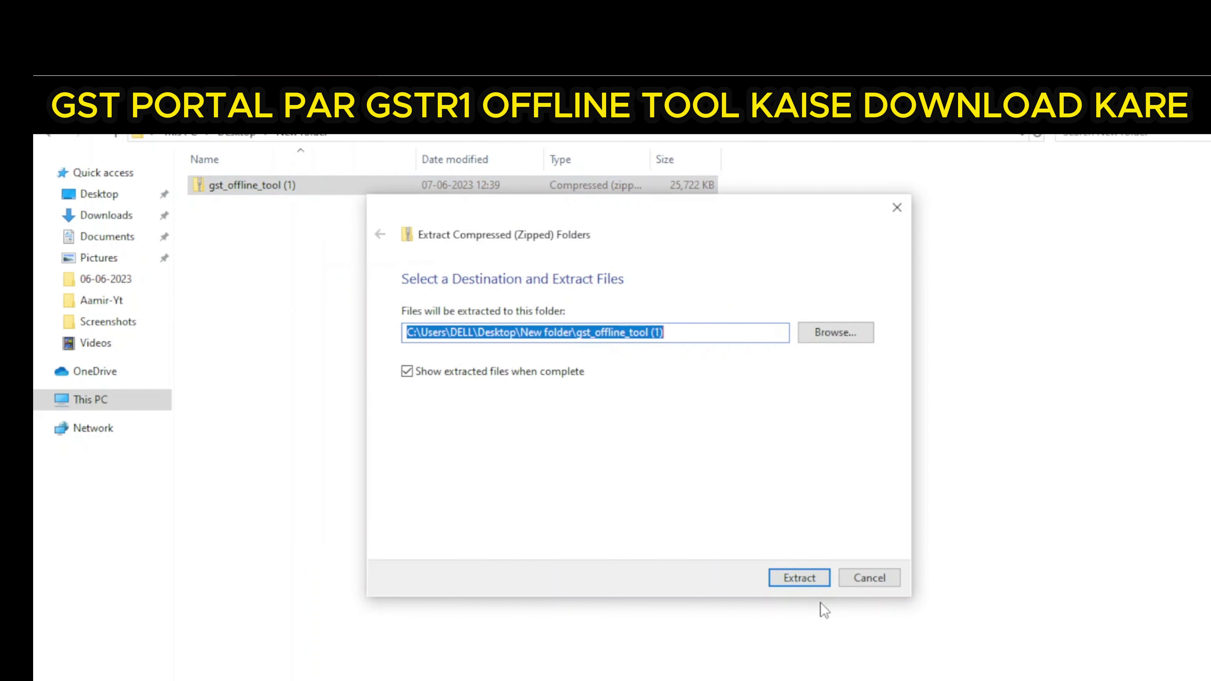
click(822, 580)
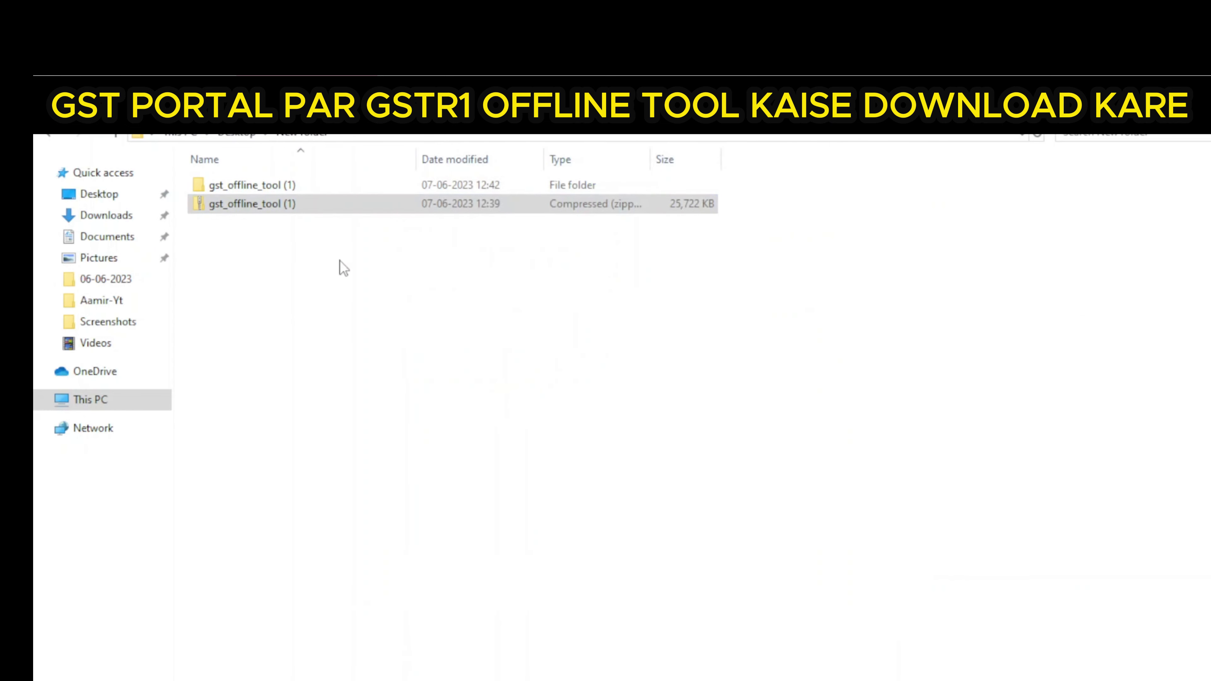
Open GSTR1_Excel_Workbook_Template_V2.0 from the extracted gst_offline_tool folder.
double_click(335, 193)
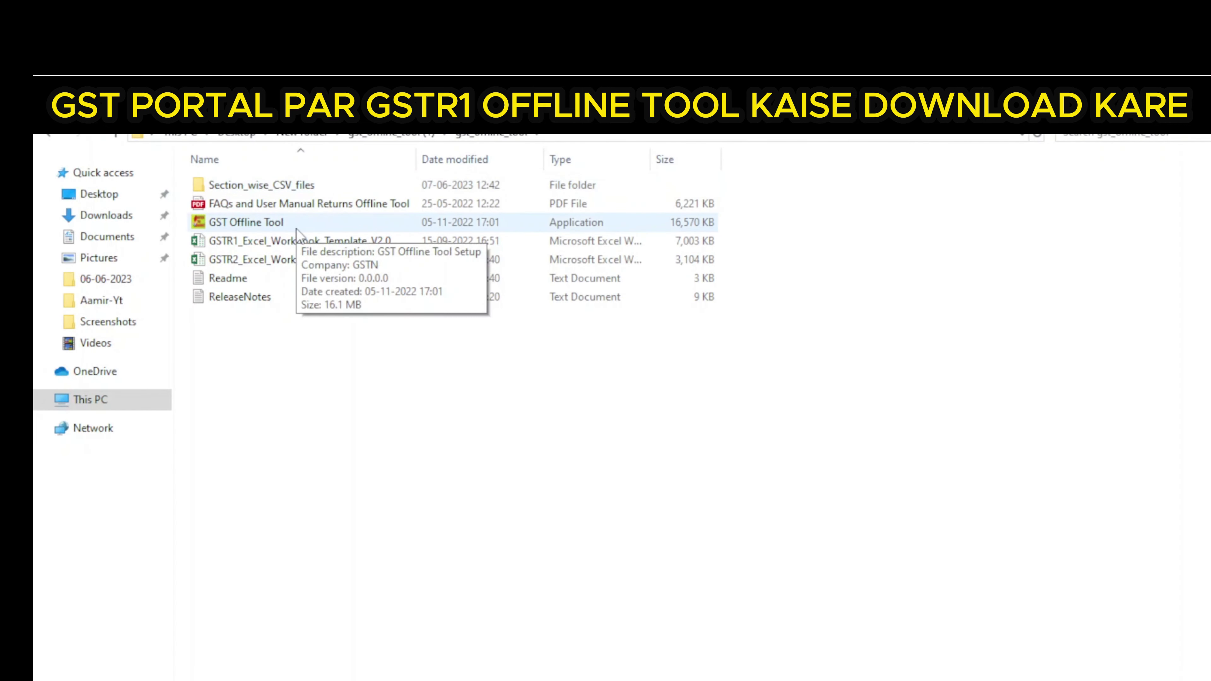
click(294, 240)
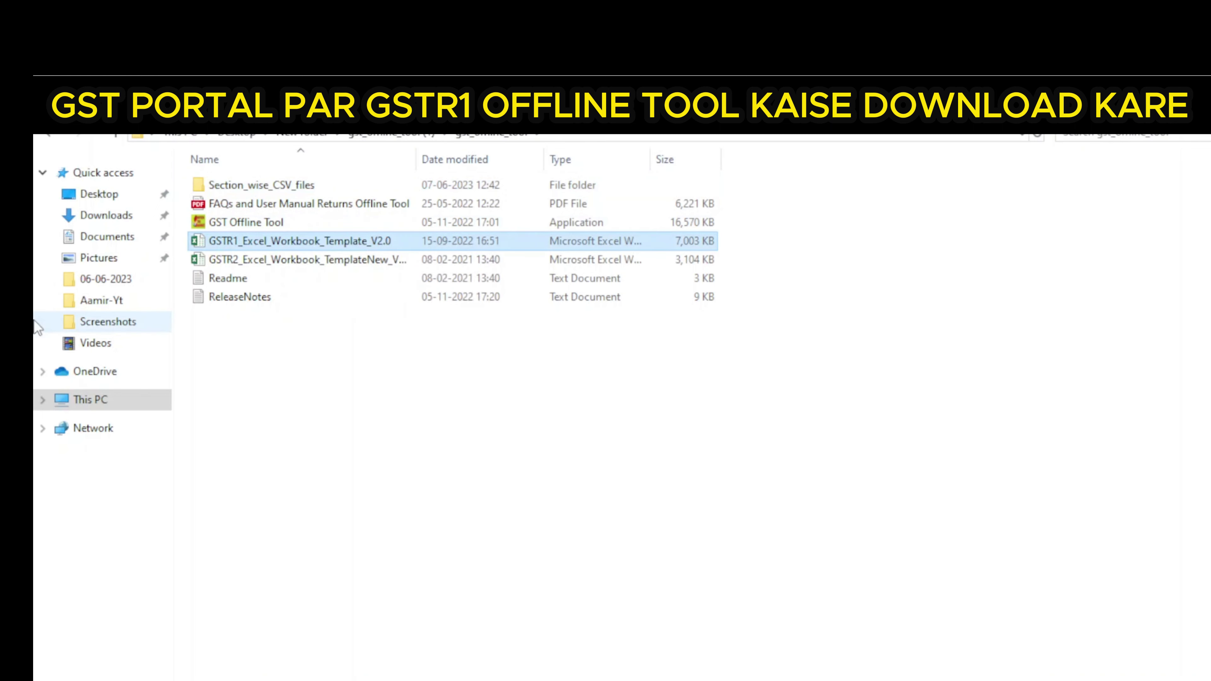
double_click(463, 244)
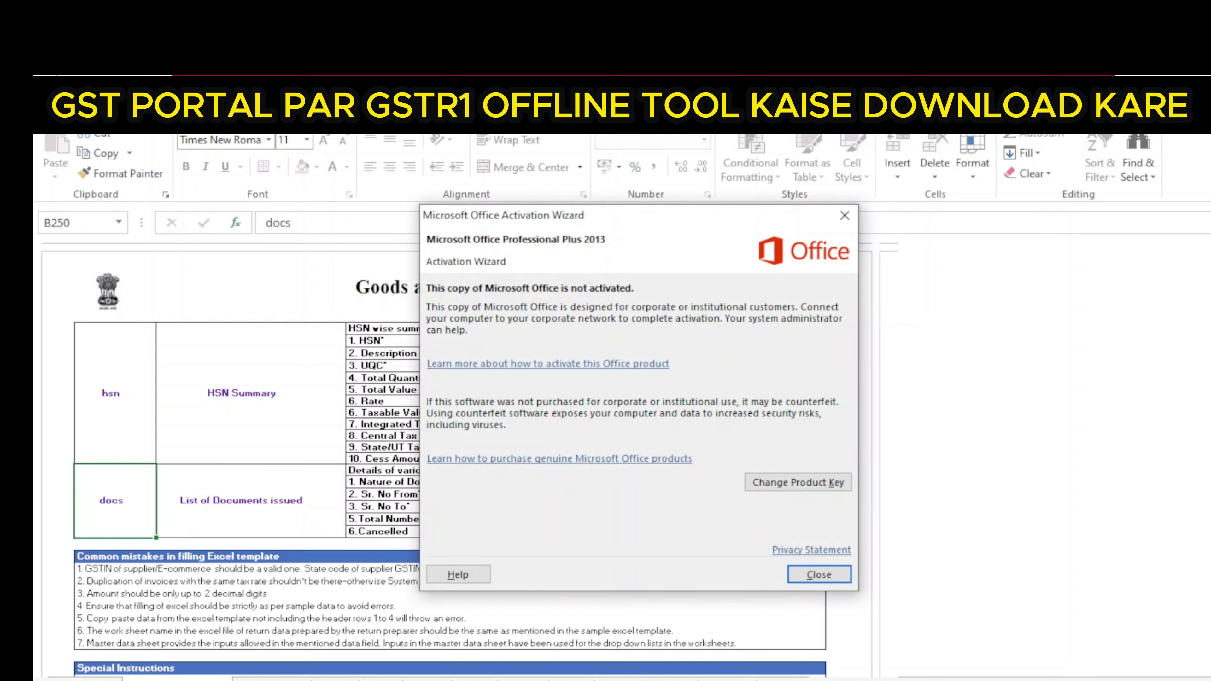
Close the Office Activation Wizard and scroll through the template's Help instructions sheet.
click(819, 574)
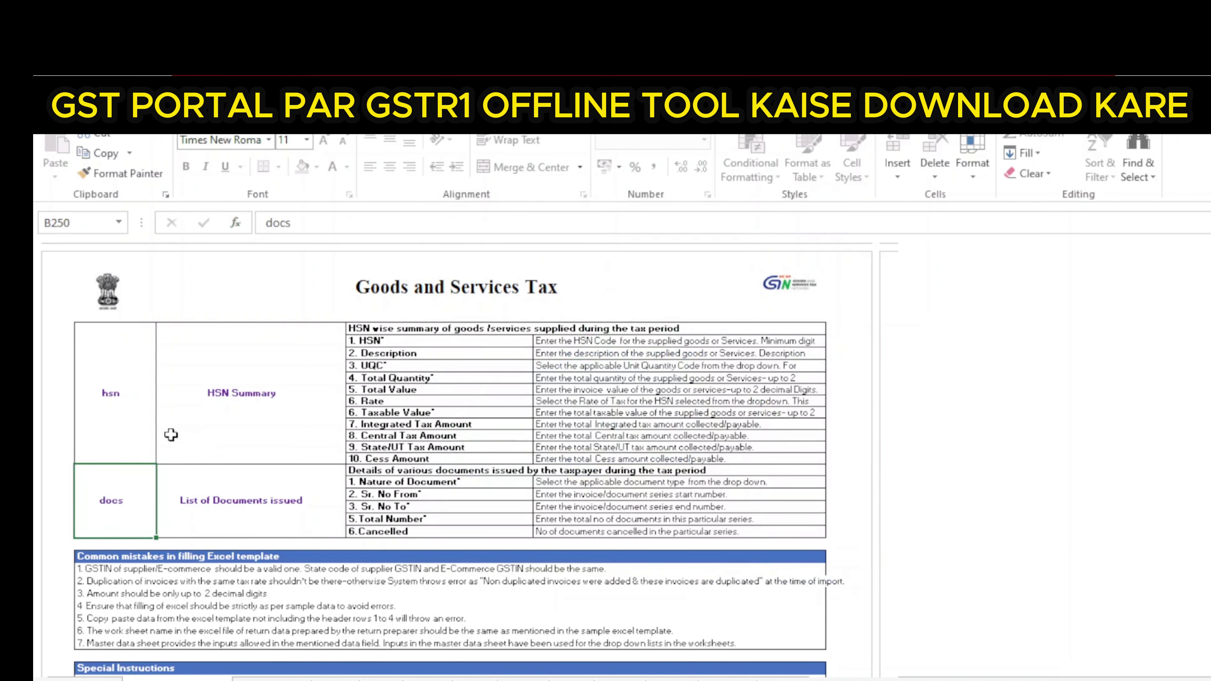
scroll(172, 435, down, 10)
scroll(215, 439, down, 10)
scroll(262, 444, down, 10)
scroll(336, 452, down, 10)
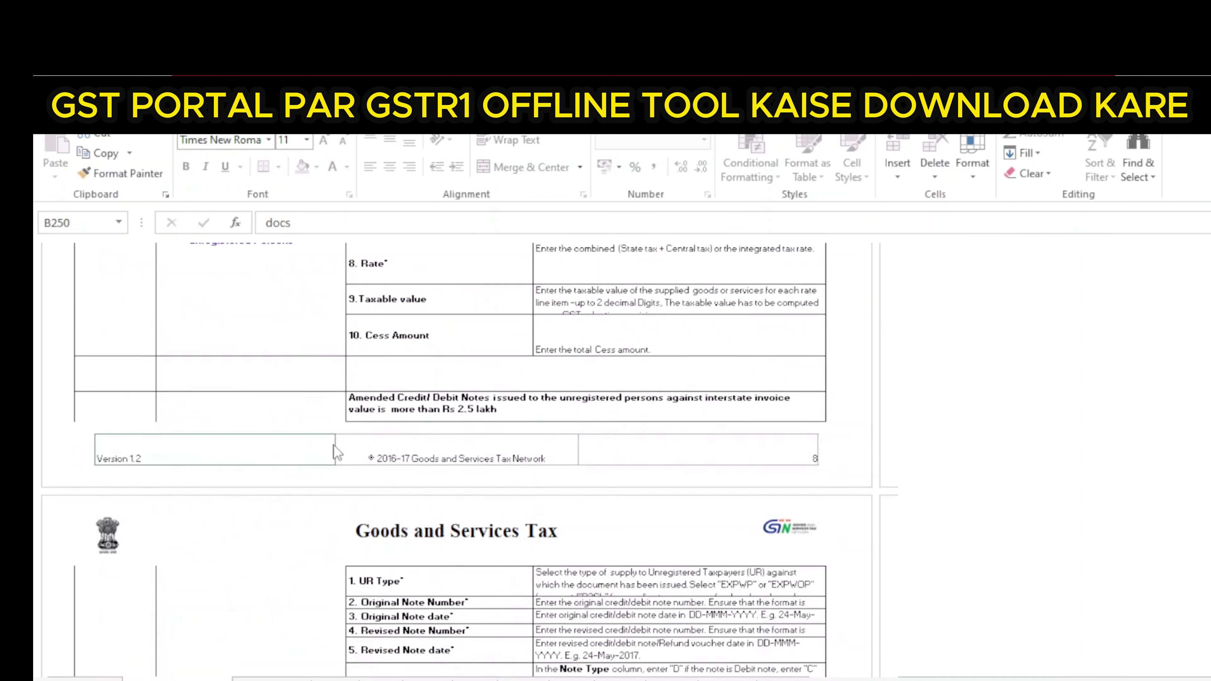
scroll(337, 452, up, 10)
scroll(338, 424, up, 10)
scroll(54, 392, up, 5)
scroll(306, 512, up, 10)
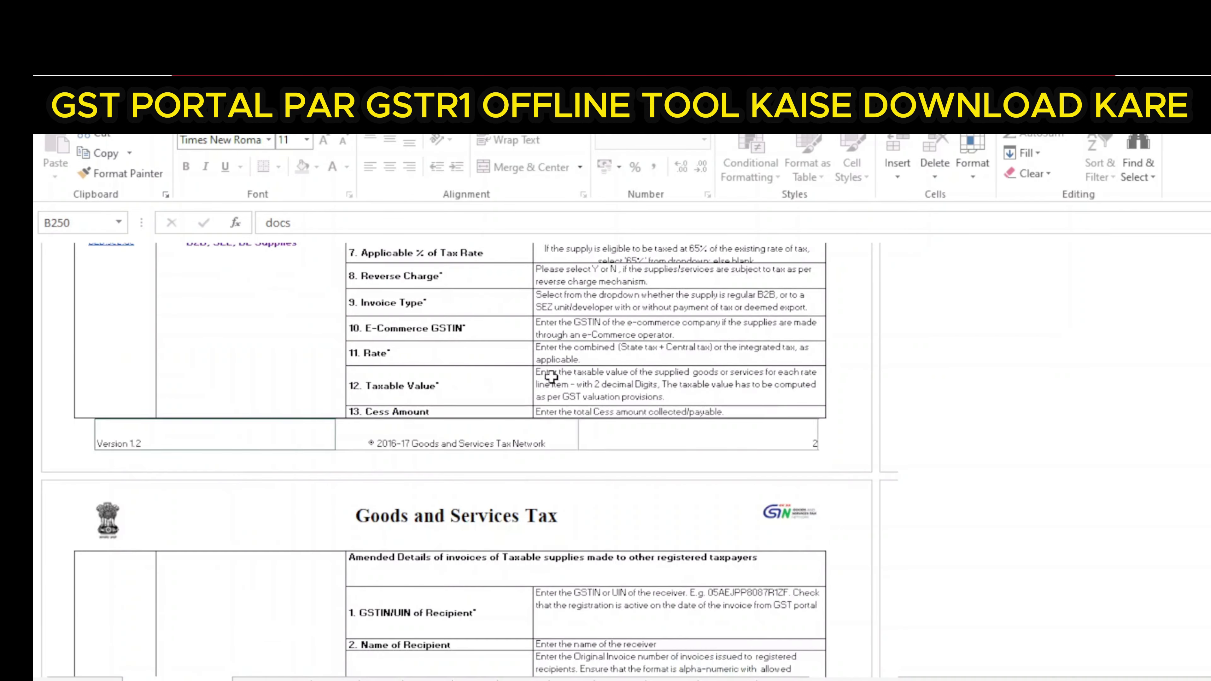
scroll(524, 391, up, 5)
scroll(430, 448, up, 5)
scroll(334, 539, down, 5)
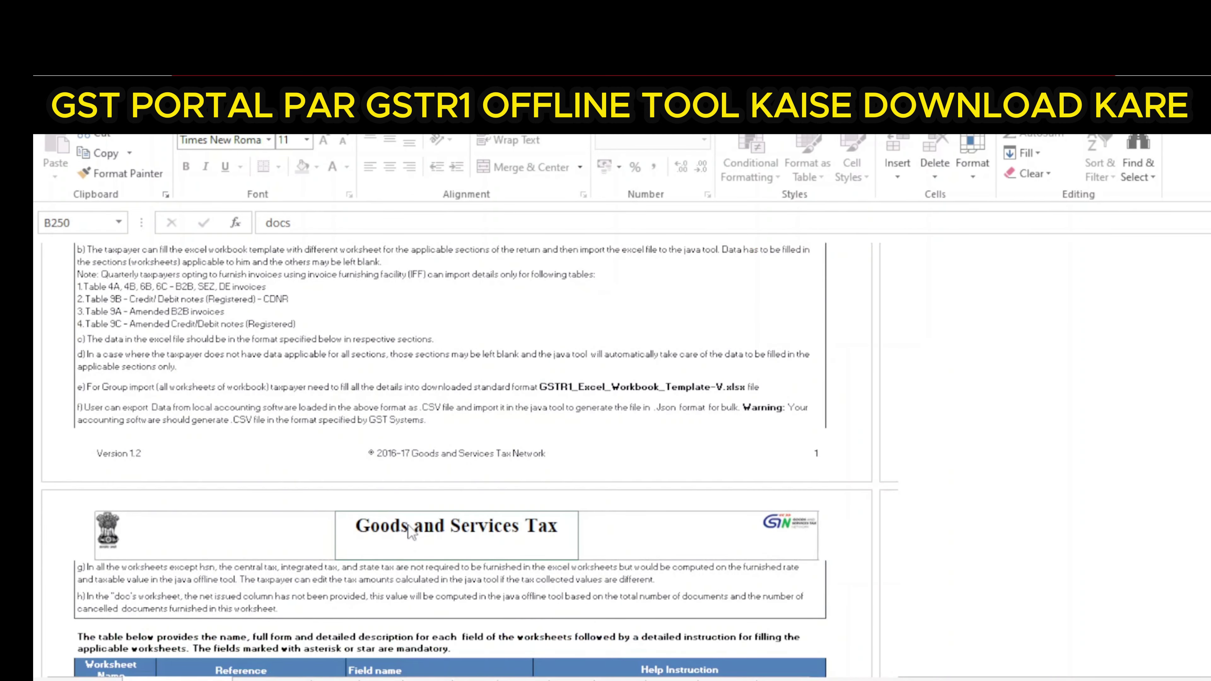
scroll(410, 531, down, 10)
scroll(324, 454, down, 5)
scroll(324, 454, up, 5)
scroll(401, 477, up, 10)
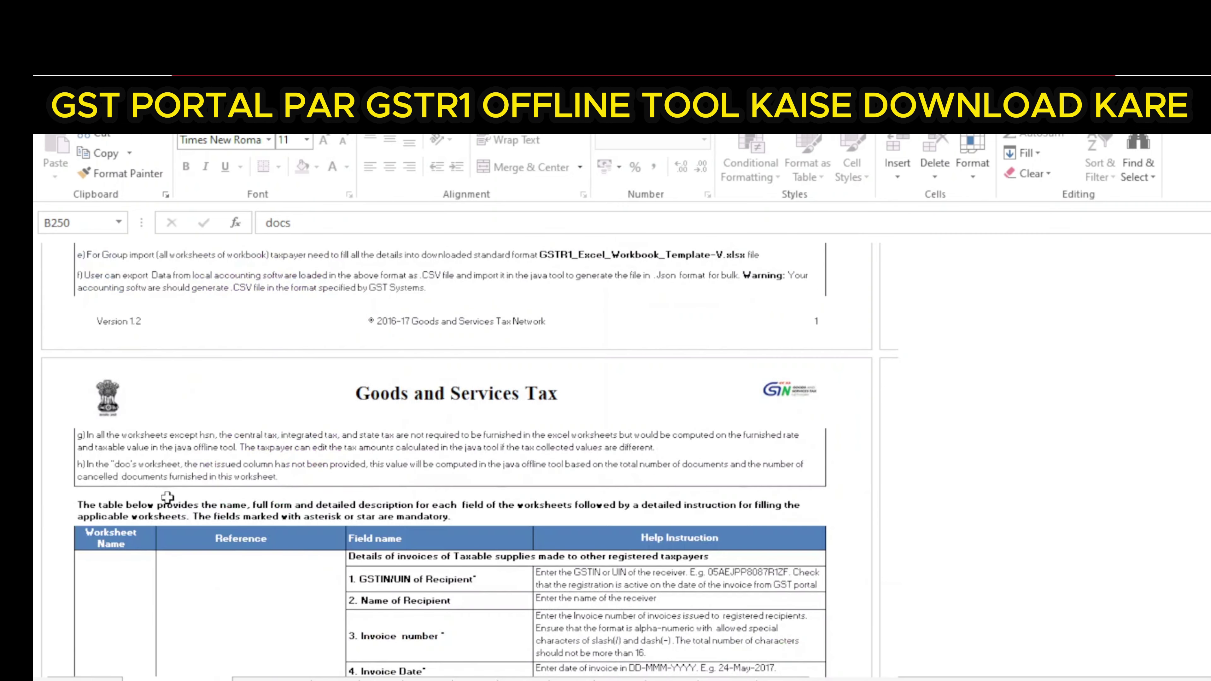
scroll(168, 497, up, 10)
On the b2b sheet, inspect the recipient GSTINs, place of supply and invoice number 1001.
click(191, 678)
click(466, 449)
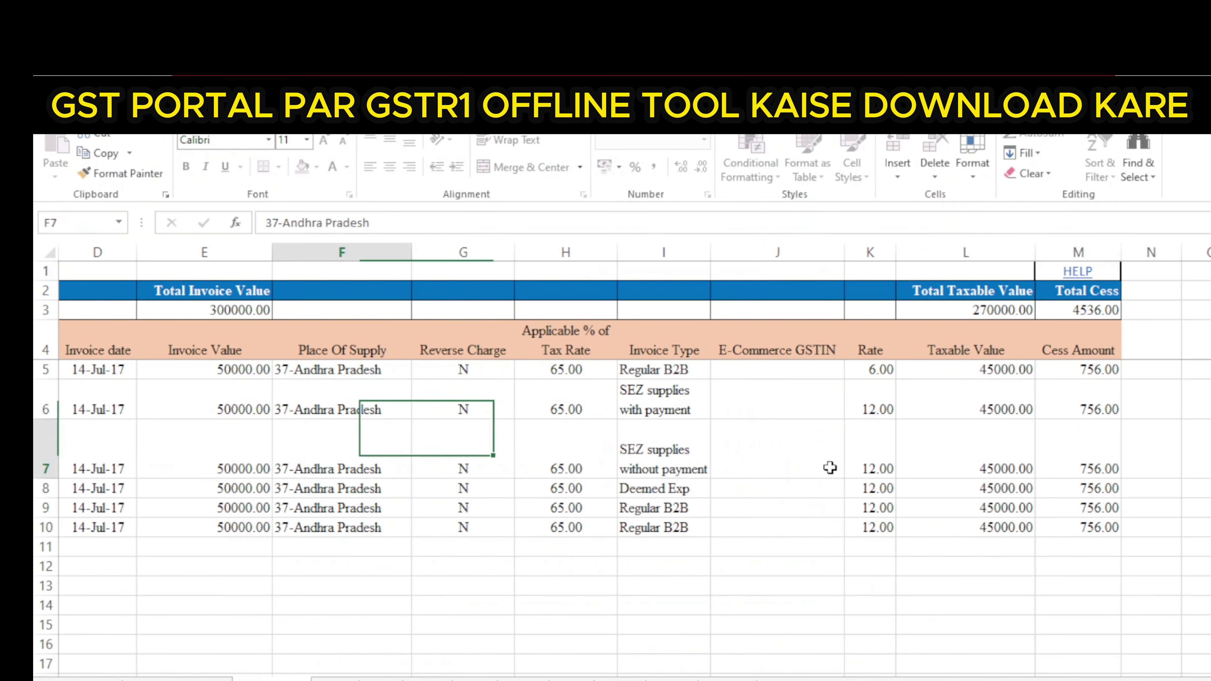
scroll(619, 458, left, 2)
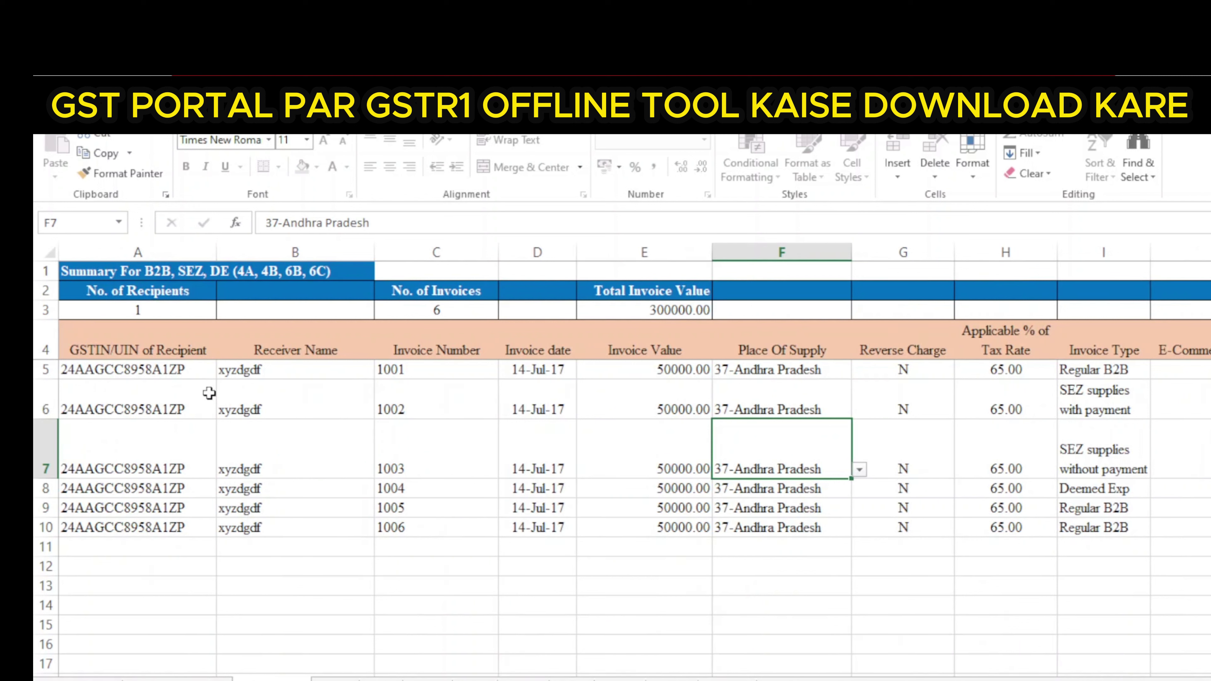
click(195, 369)
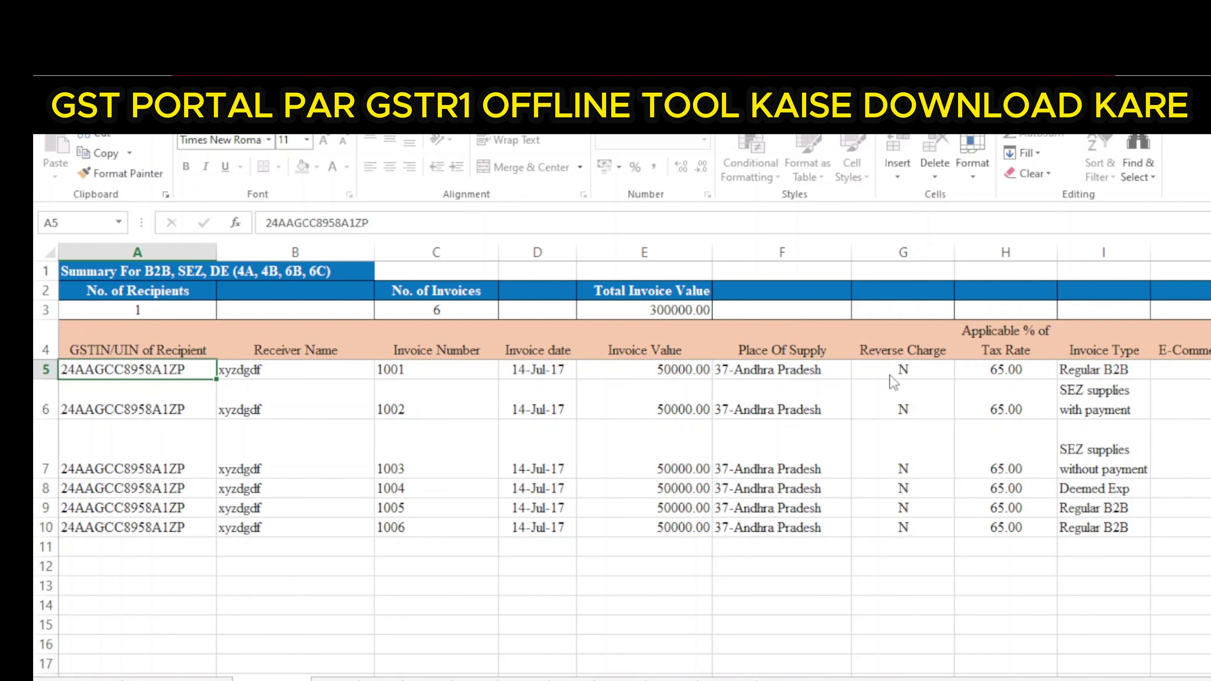
key(F12)
key(Escape)
click(258, 430)
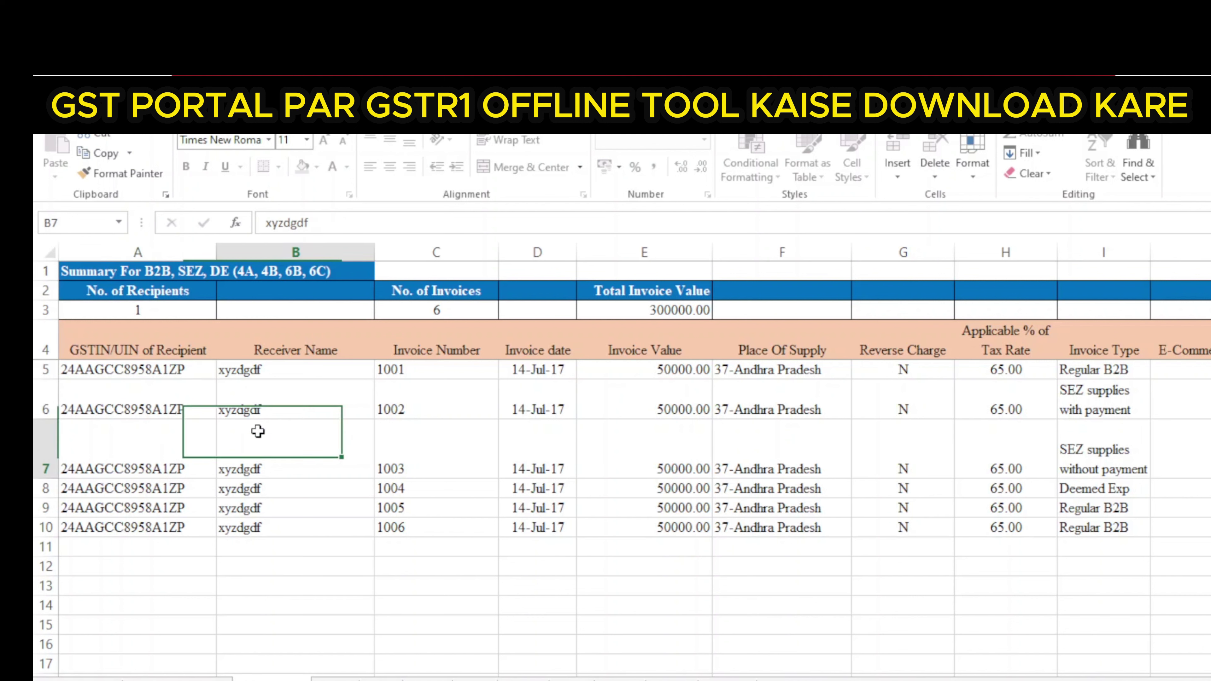
click(103, 402)
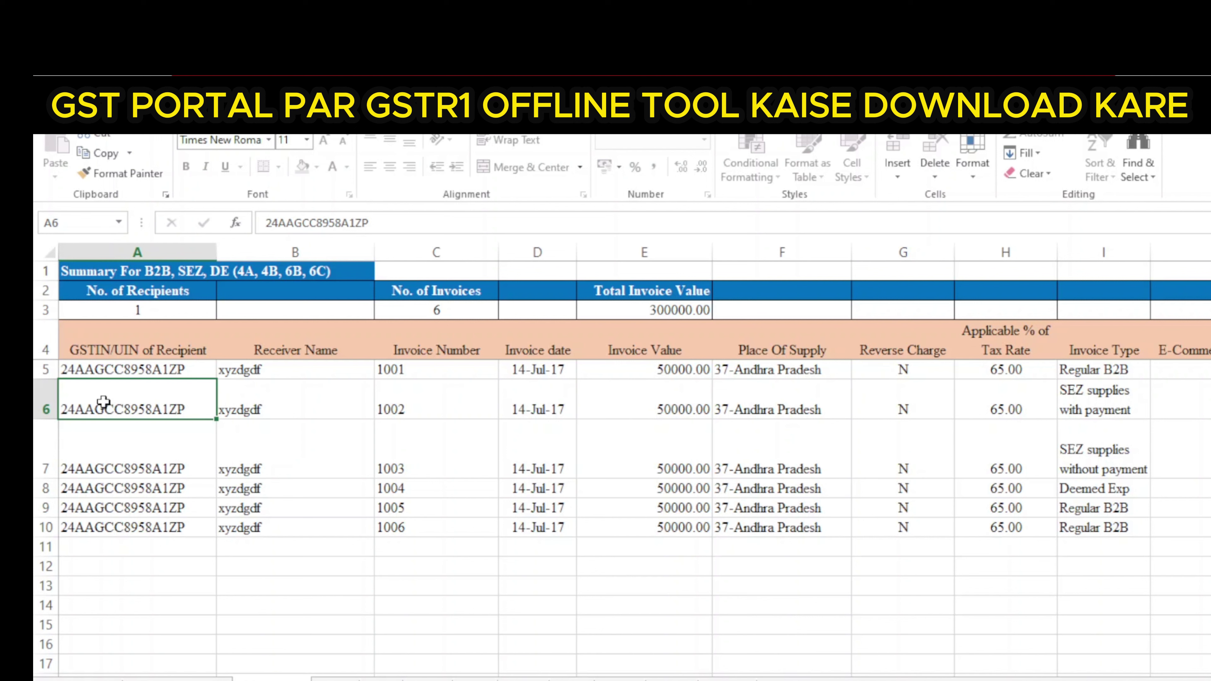
click(164, 372)
click(310, 372)
click(417, 371)
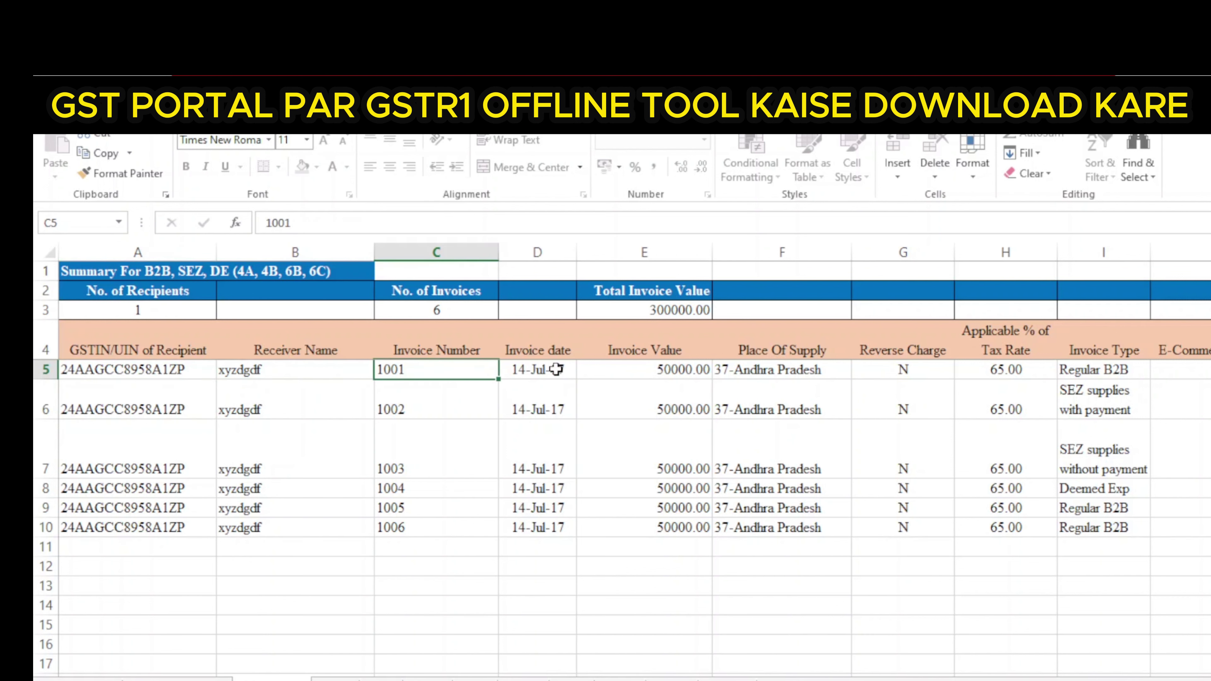
Check invoice 1001's value, place of supply, reverse charge N, 65.00 rate and invoice types.
scroll(705, 325, right, 1)
scroll(705, 325, right, 1)
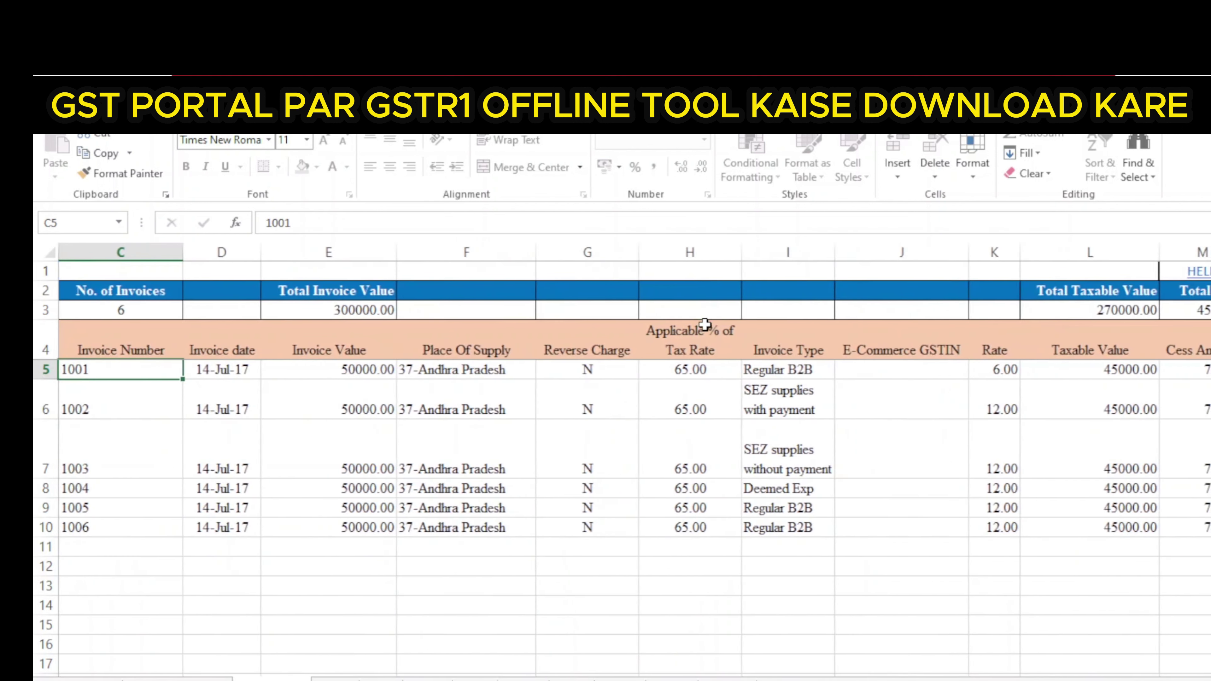
click(340, 370)
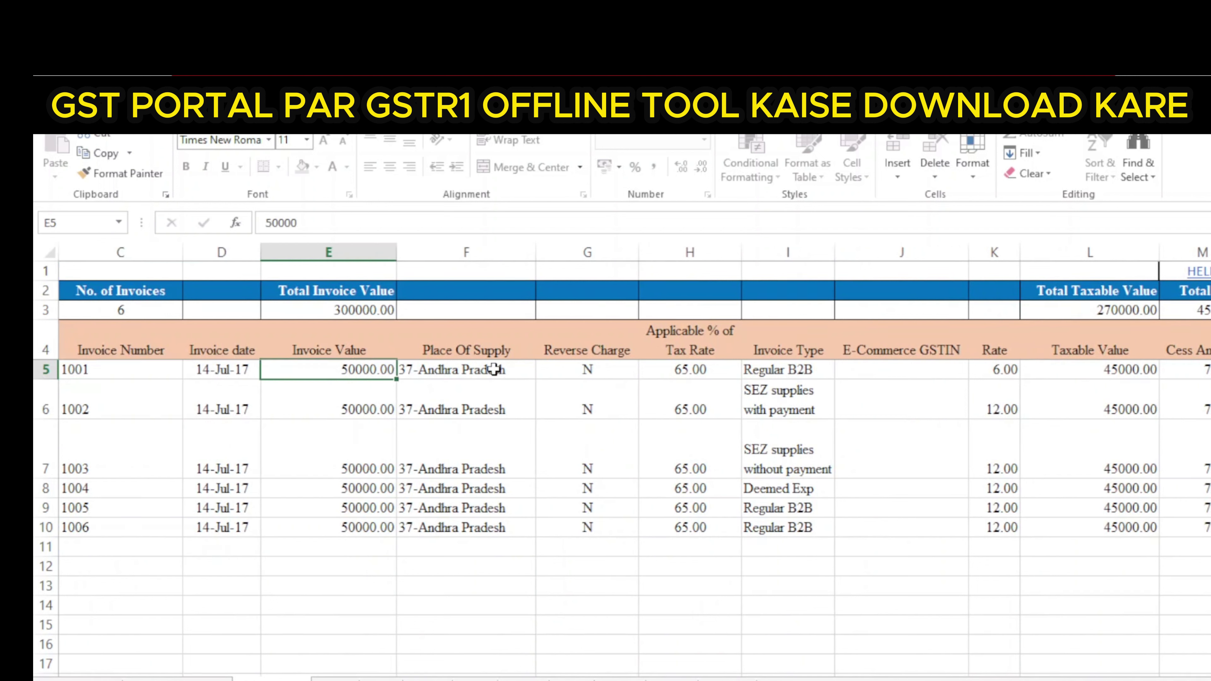
click(494, 369)
click(622, 377)
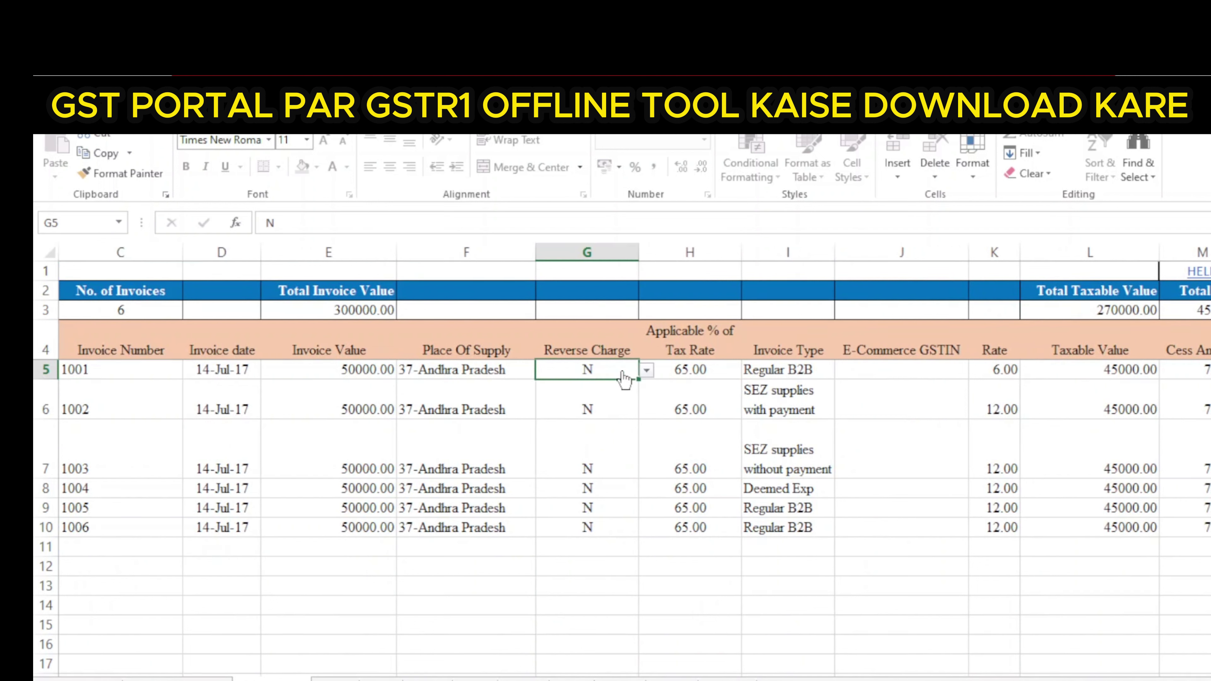
click(685, 369)
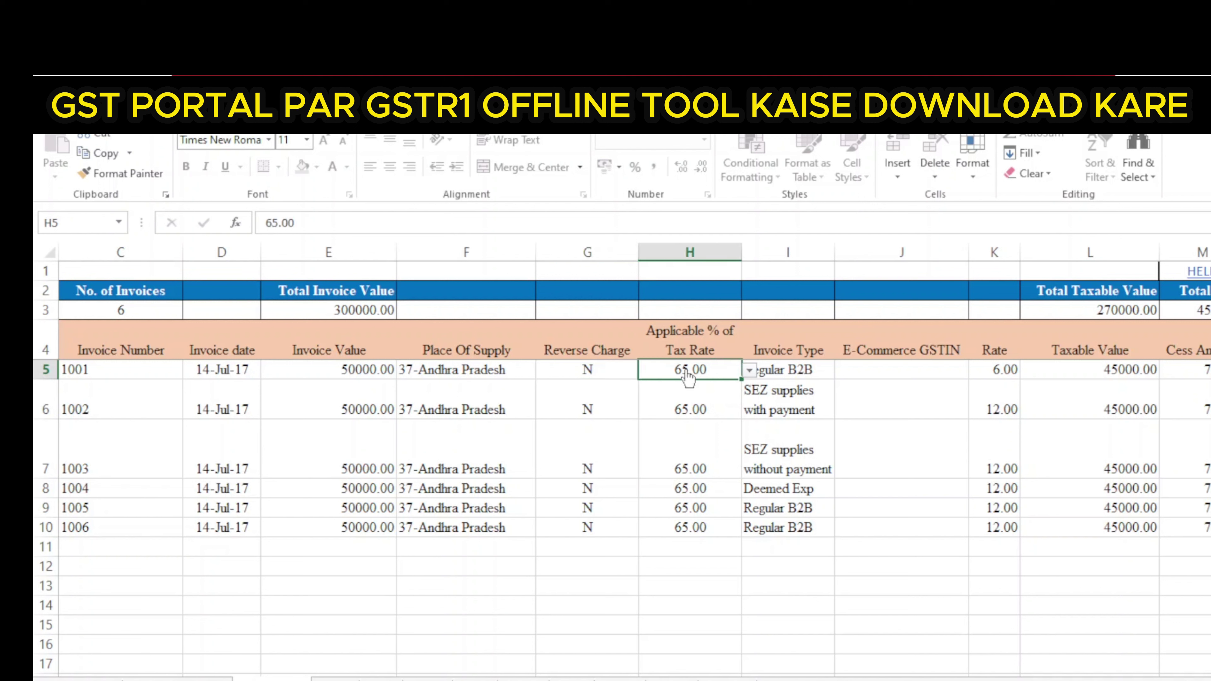
click(829, 369)
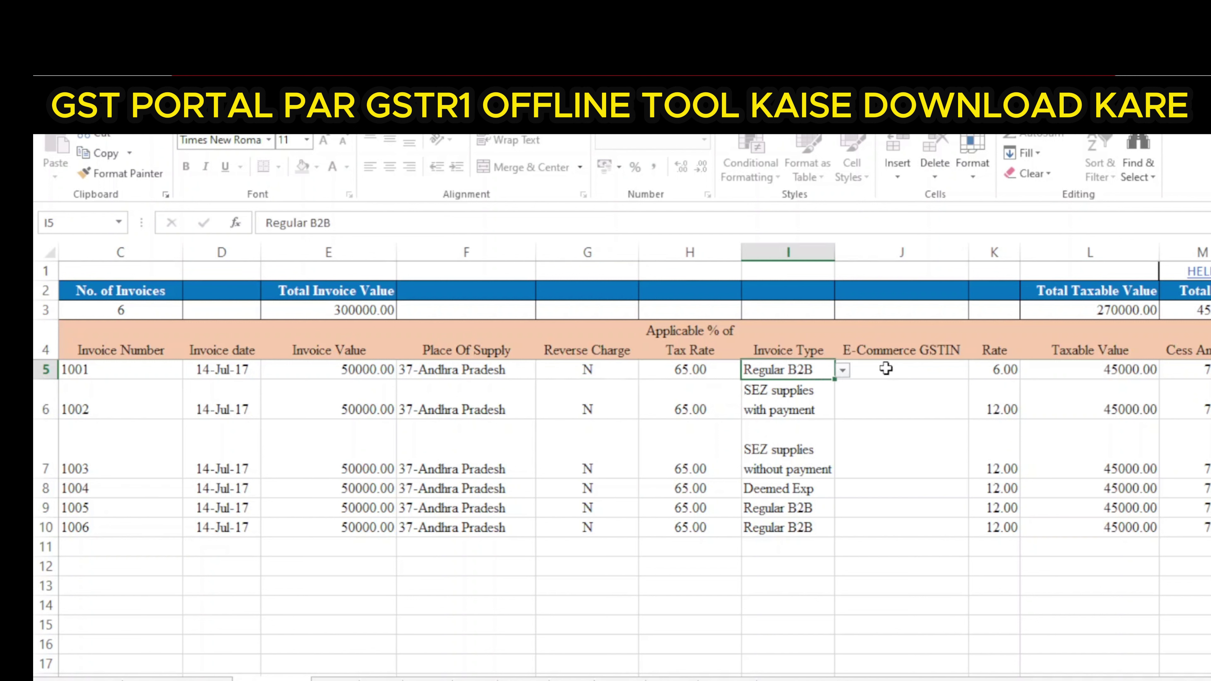
click(793, 407)
click(791, 450)
click(785, 507)
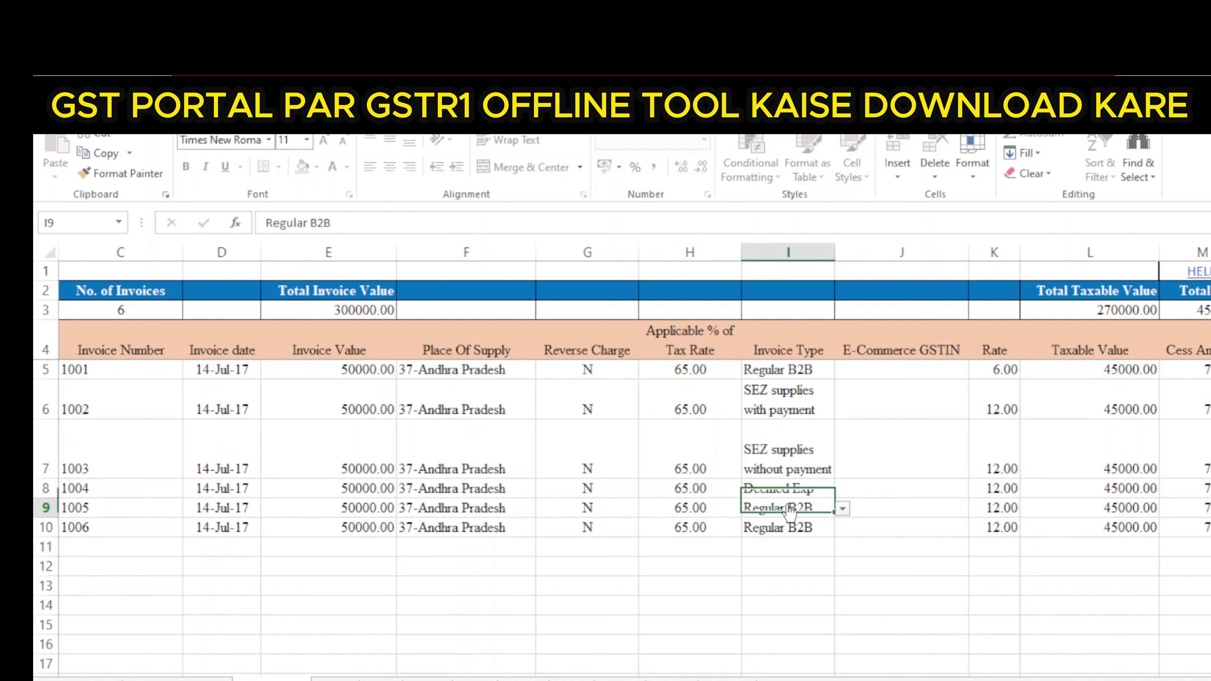
click(787, 527)
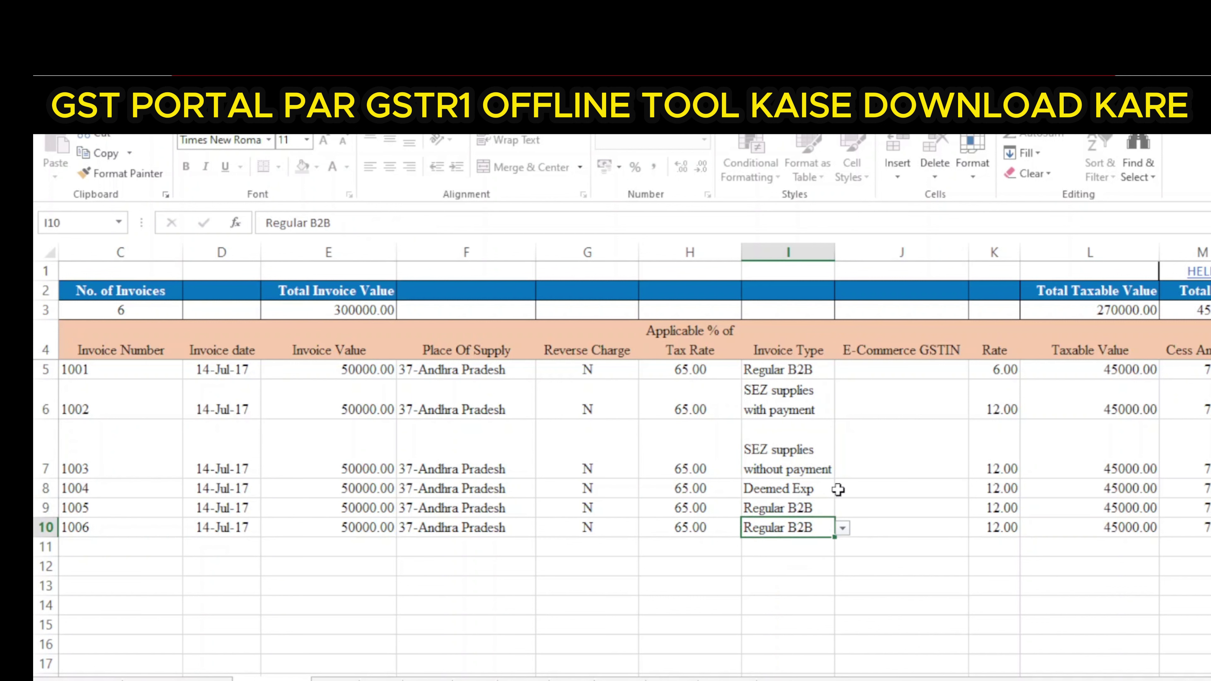
Inspect the E-Commerce GSTIN, 6.00 rate, 45000.00 taxable value, cess amounts and 270000.00 total.
click(930, 369)
click(996, 369)
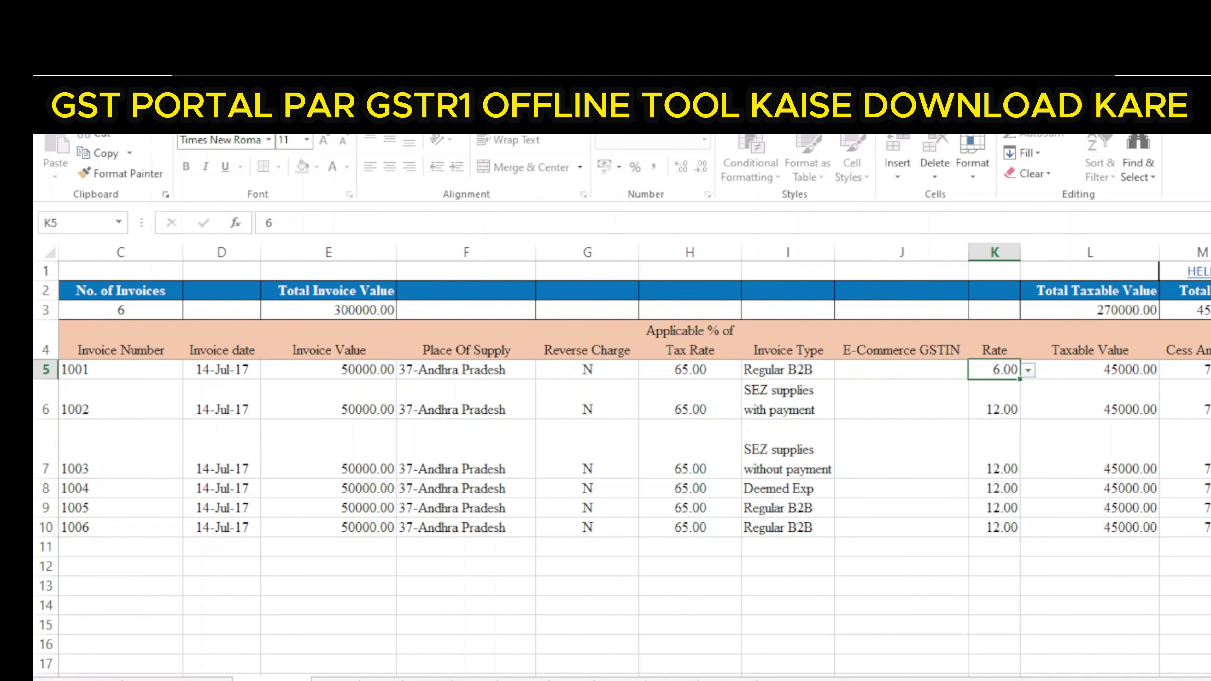
scroll(620, 453, right, 1)
click(992, 379)
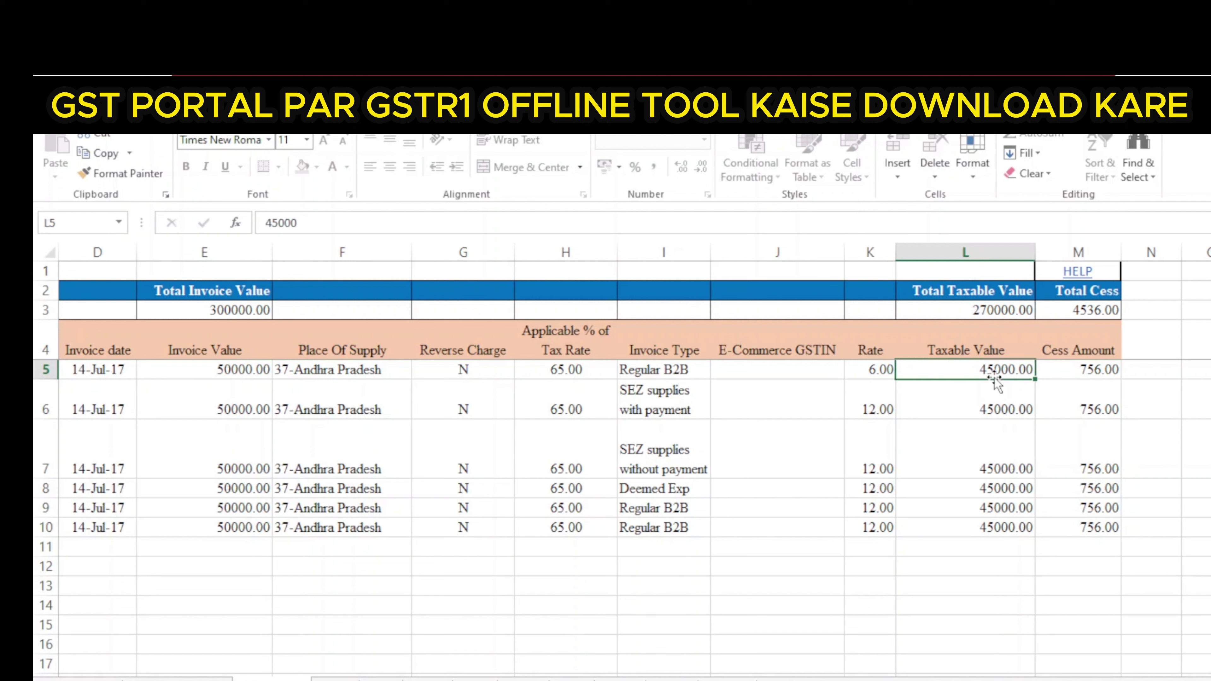
click(1085, 377)
drag(1093, 414, 1095, 527)
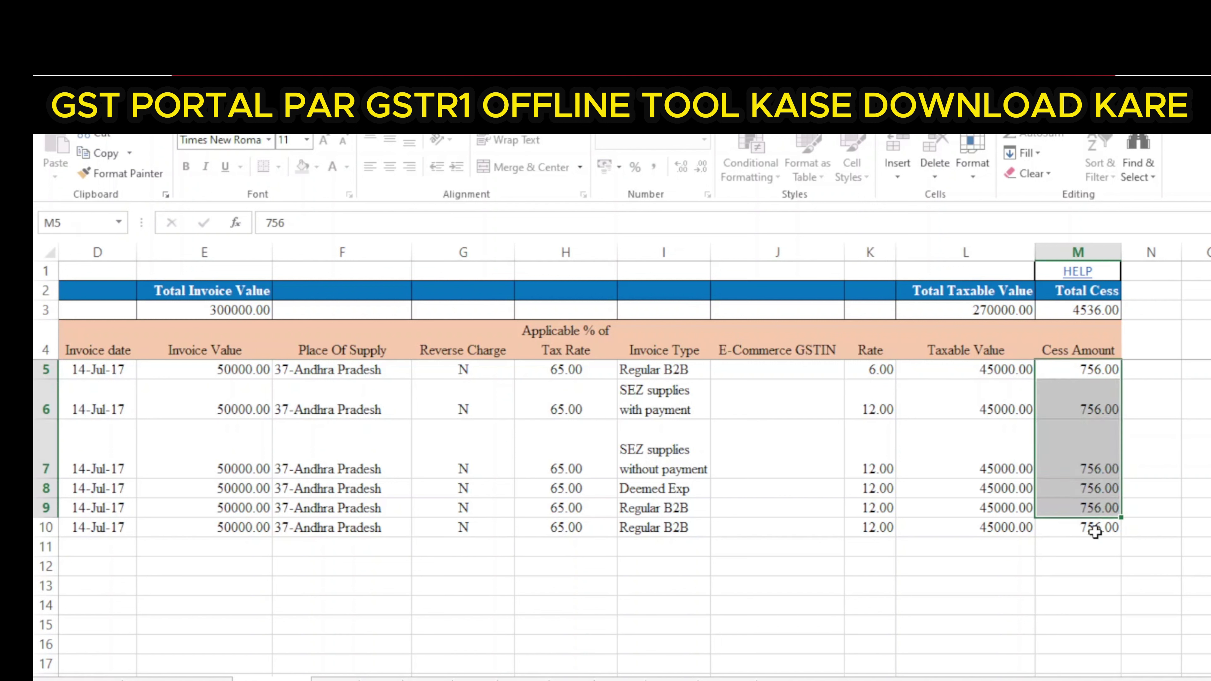
click(1095, 420)
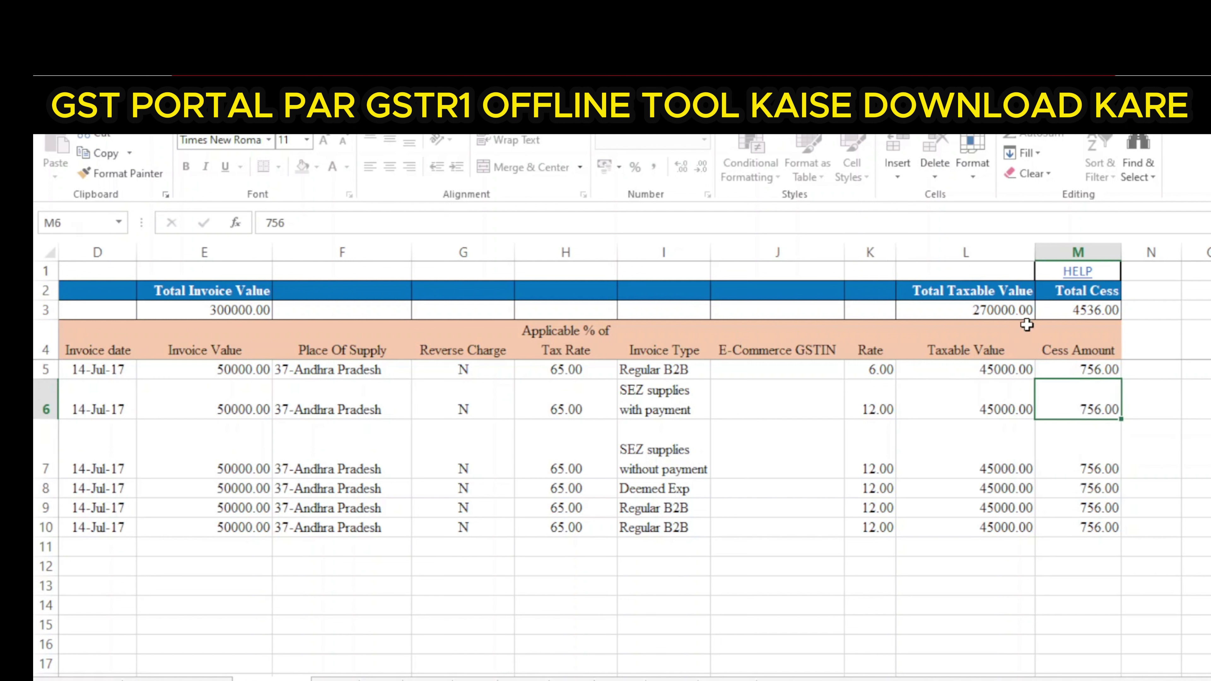
click(1000, 305)
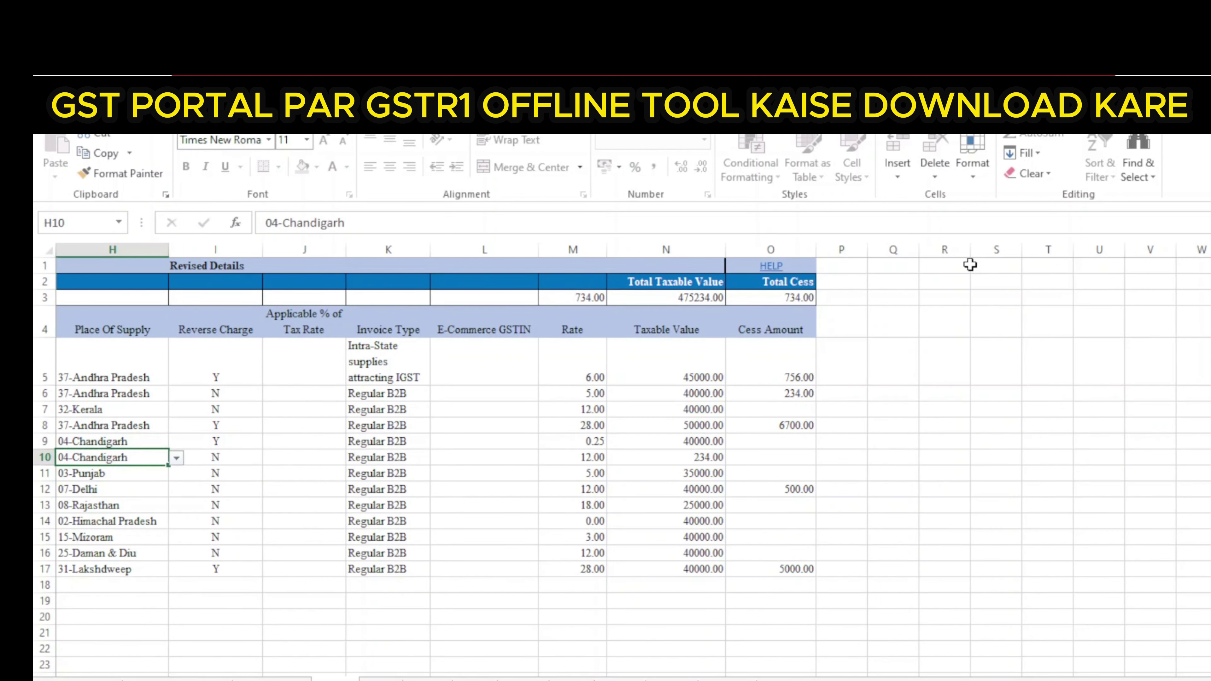
Review the b2ba amendment: invoice 1000 revised to S1000, 14-Aug-17, 50000.00, 37-Andhra Pradesh, reverse charge Y.
click(117, 374)
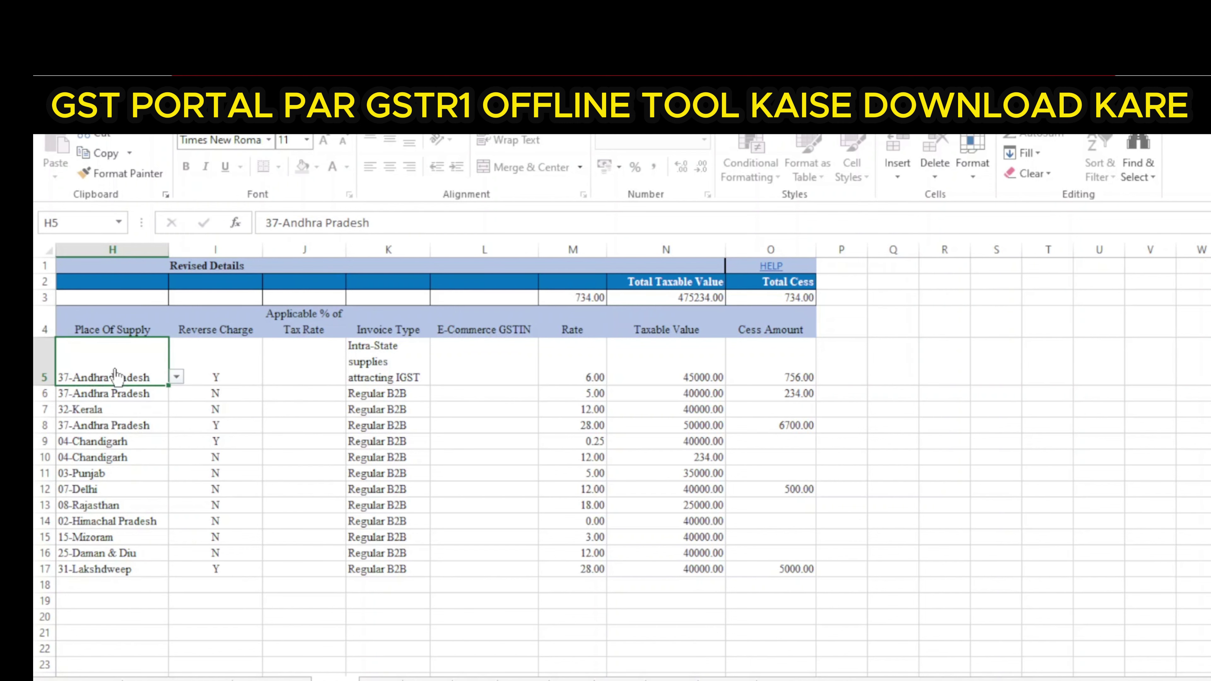
scroll(116, 374, left, 3)
scroll(115, 372, left, 2)
scroll(114, 369, left, 2)
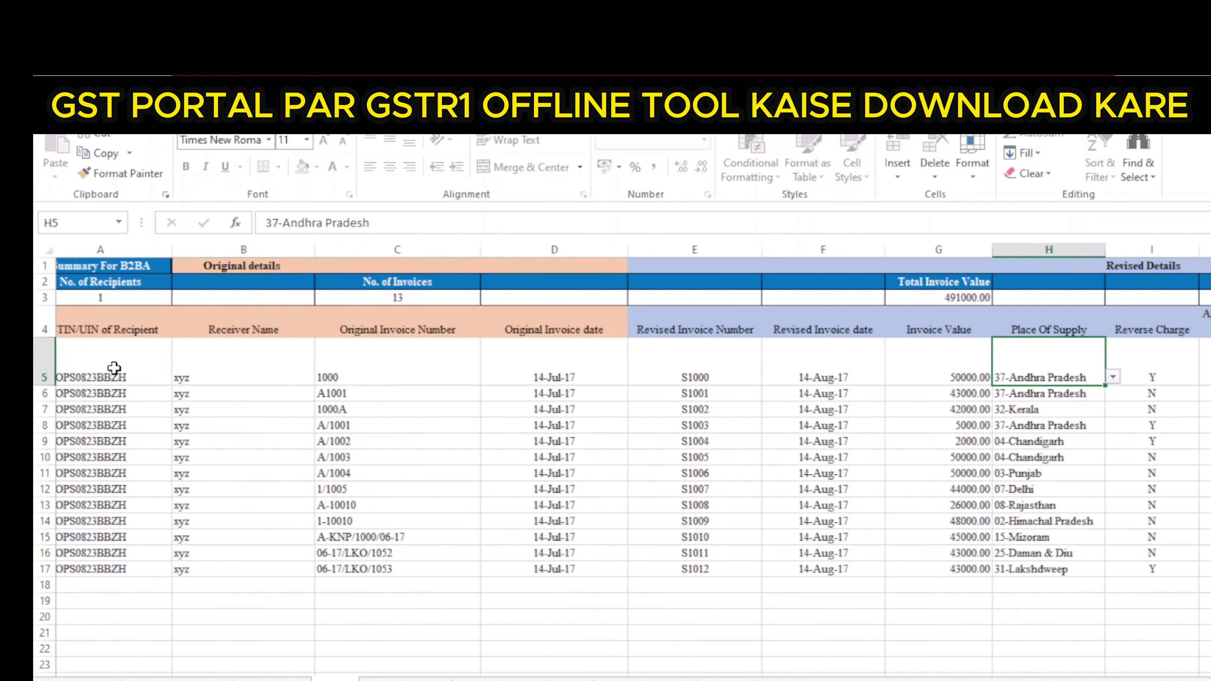
click(100, 370)
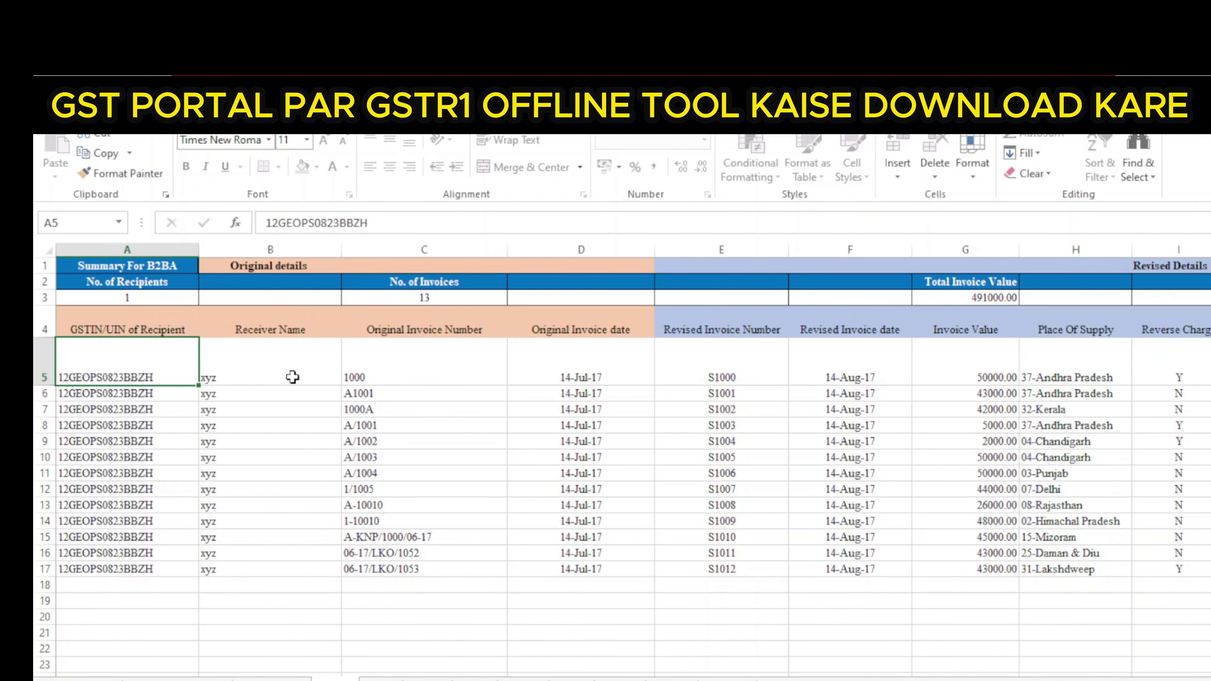
click(292, 377)
click(461, 372)
click(586, 363)
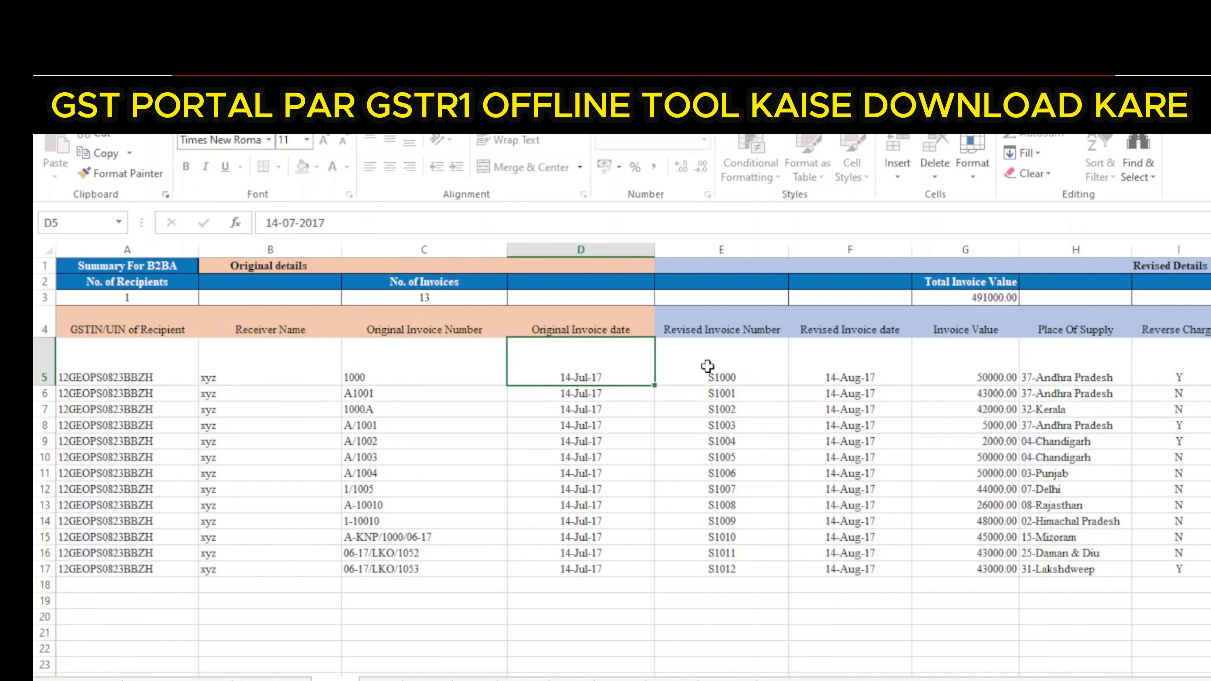
click(711, 366)
click(873, 362)
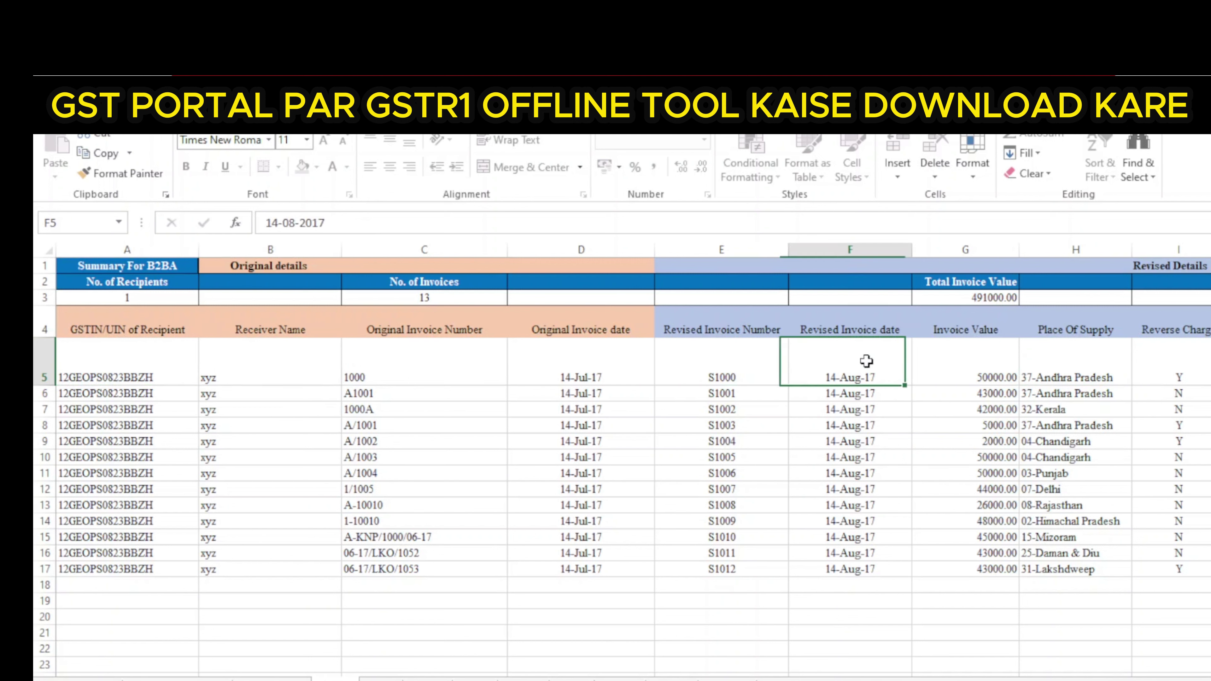
click(960, 370)
click(1095, 372)
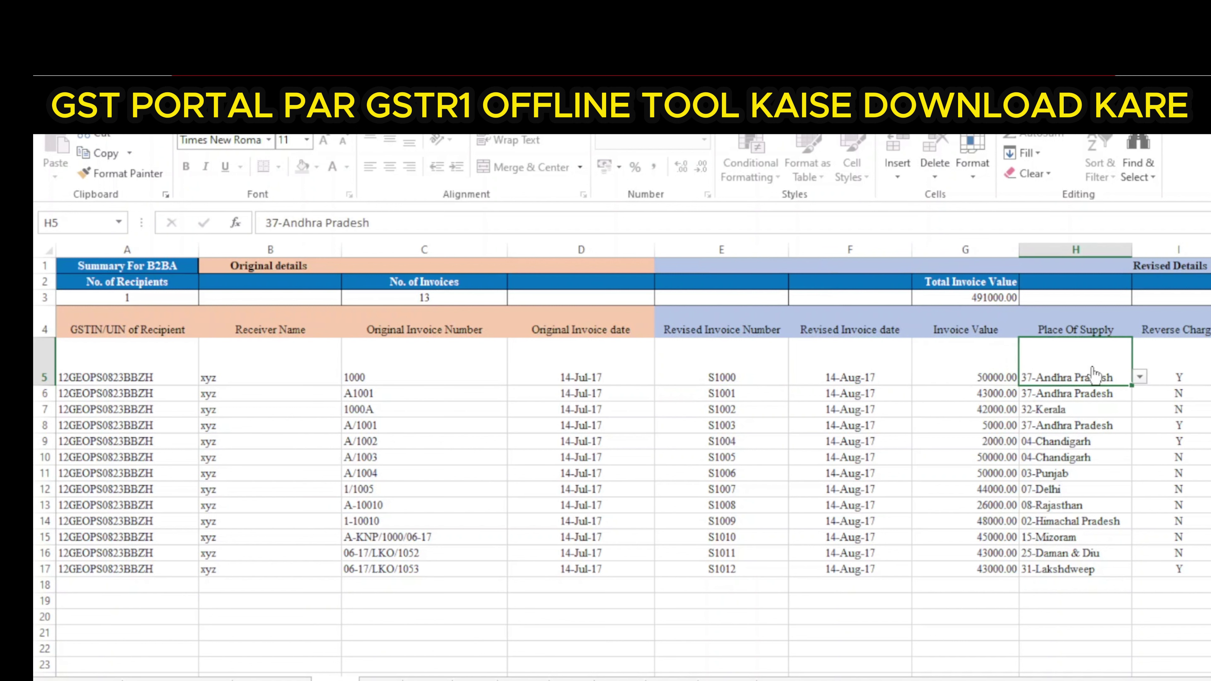
click(1163, 373)
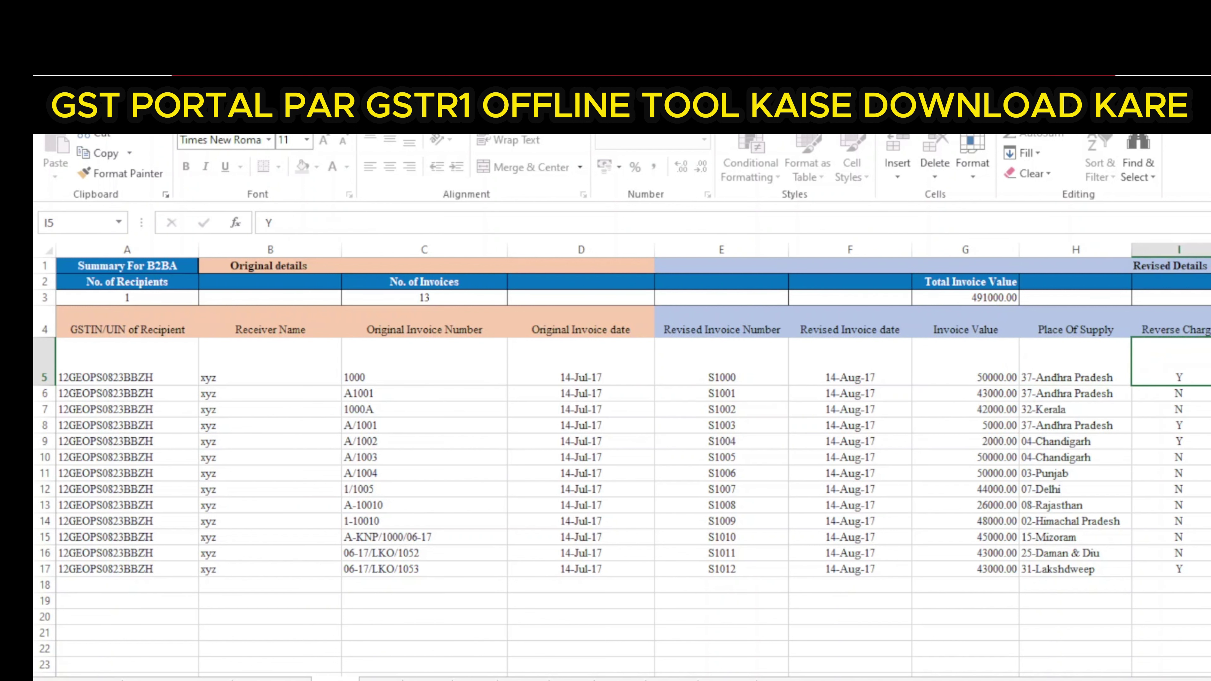
Scroll the sheet tabs and move on to the B2CL summary sheet.
drag(906, 680, 953, 680)
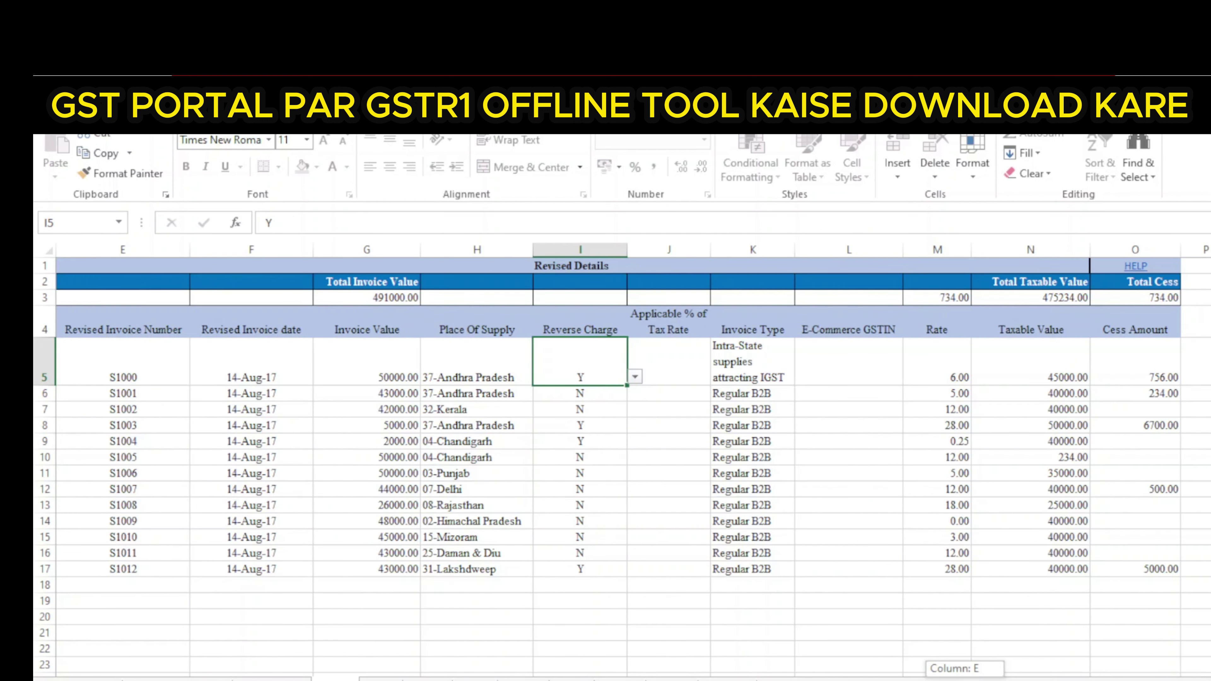
drag(954, 679, 906, 680)
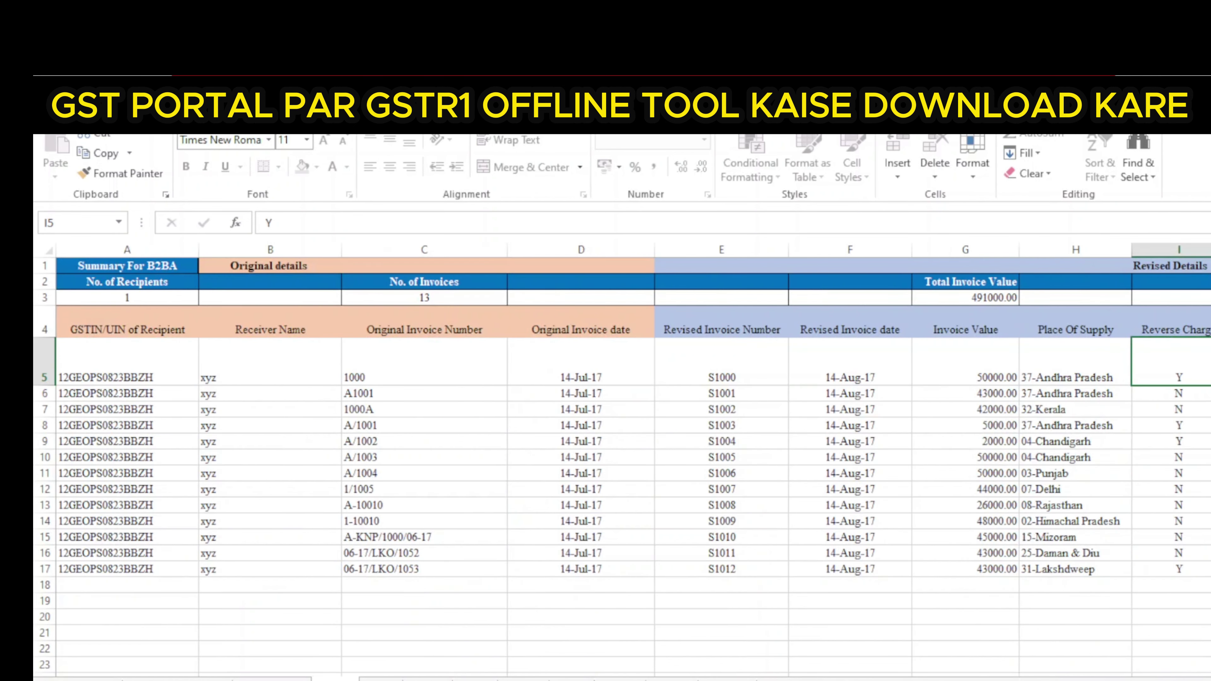
key(ctrl+Page_Down)
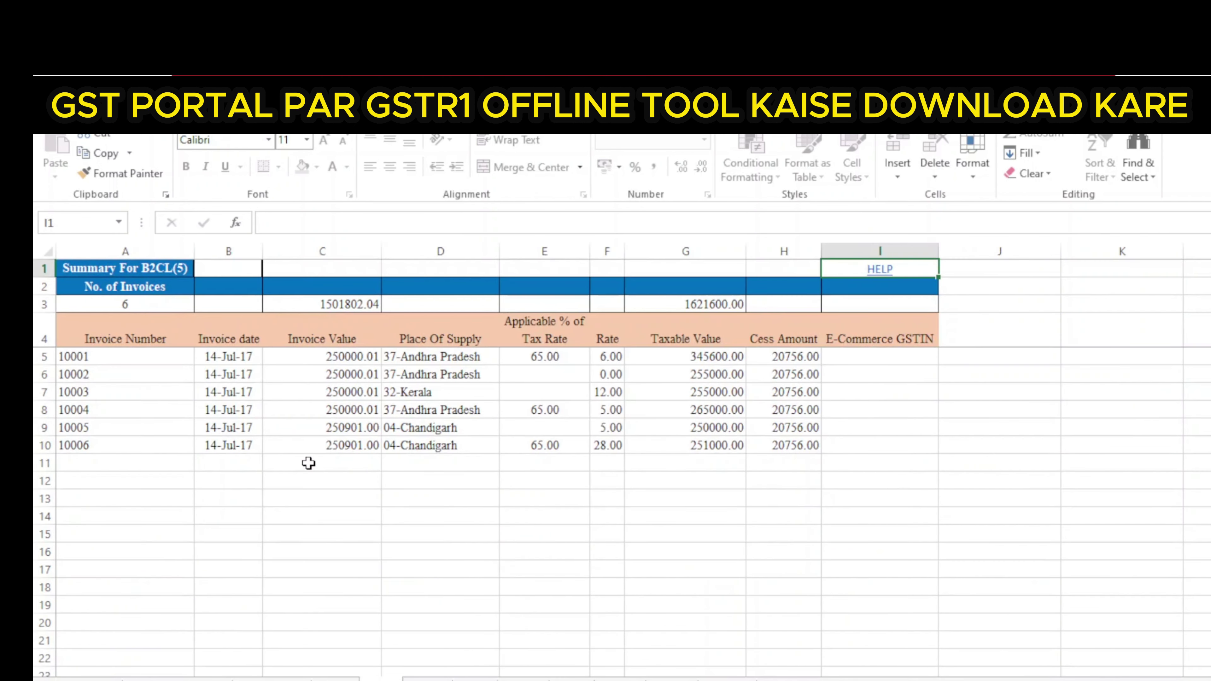
Inspect B2CS entries like Tamil Nadu's rate and 38-Ladakh, then continue to the CDNR sheet.
key(ctrl+Page_Down)
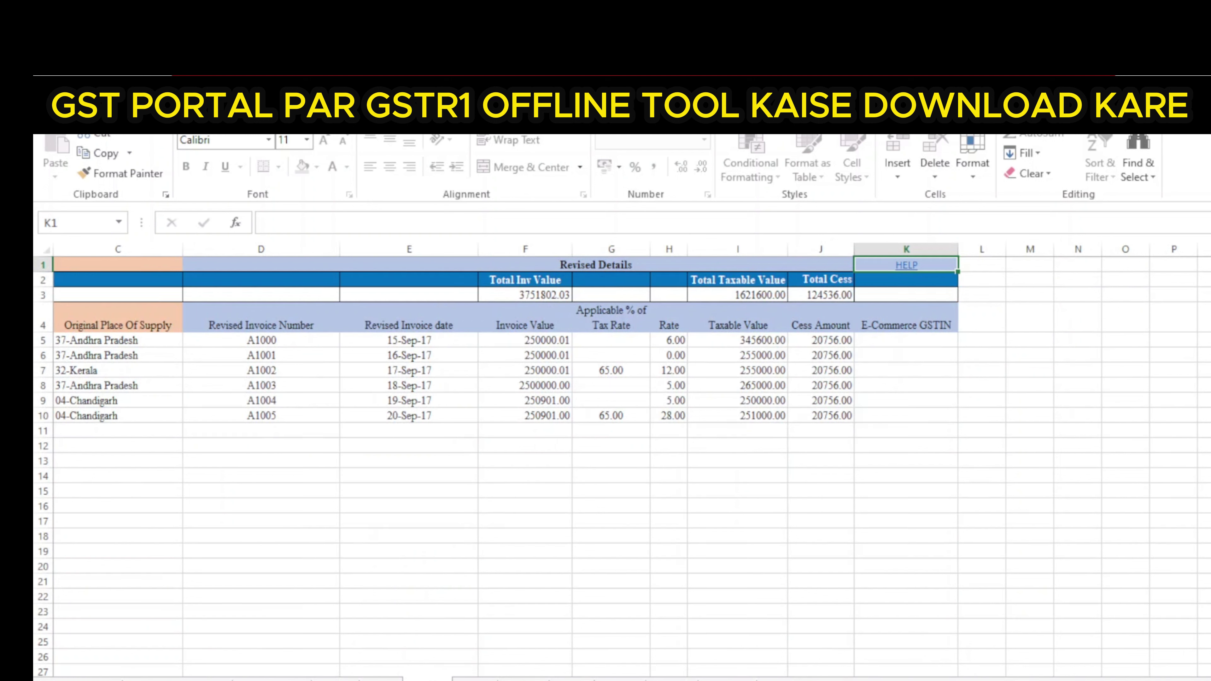
key(ctrl+Page_Down)
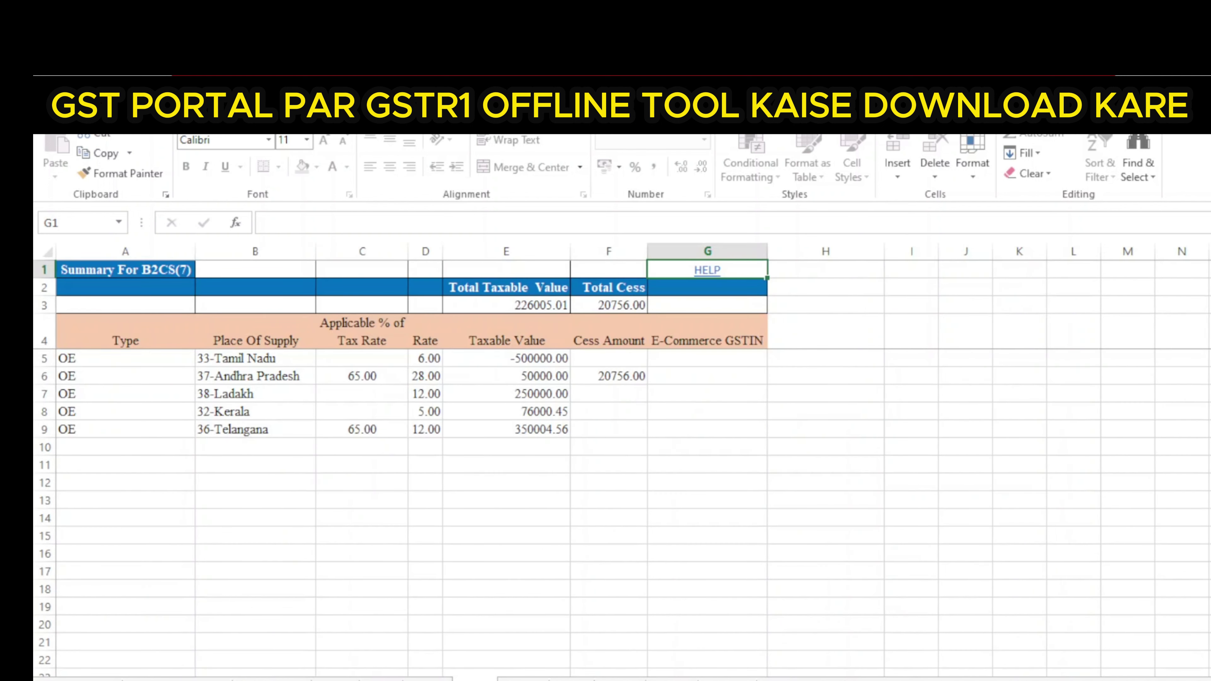
click(384, 362)
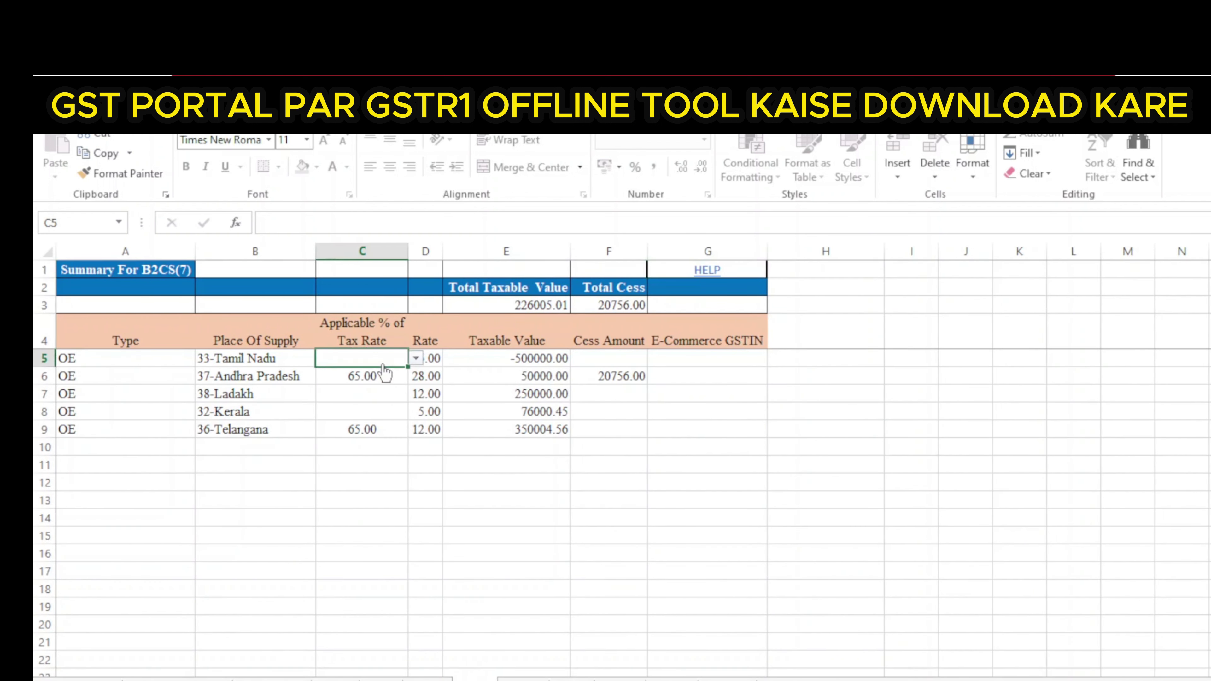
click(231, 389)
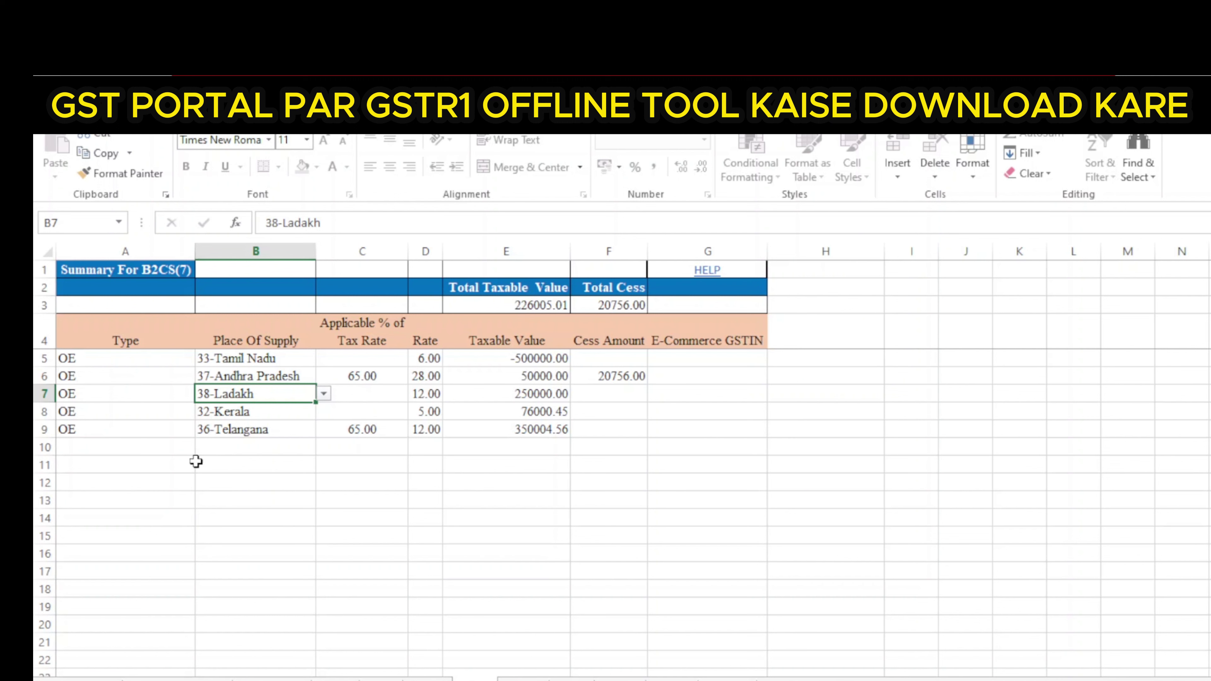
drag(127, 358, 258, 481)
key(ctrl+Page_Down)
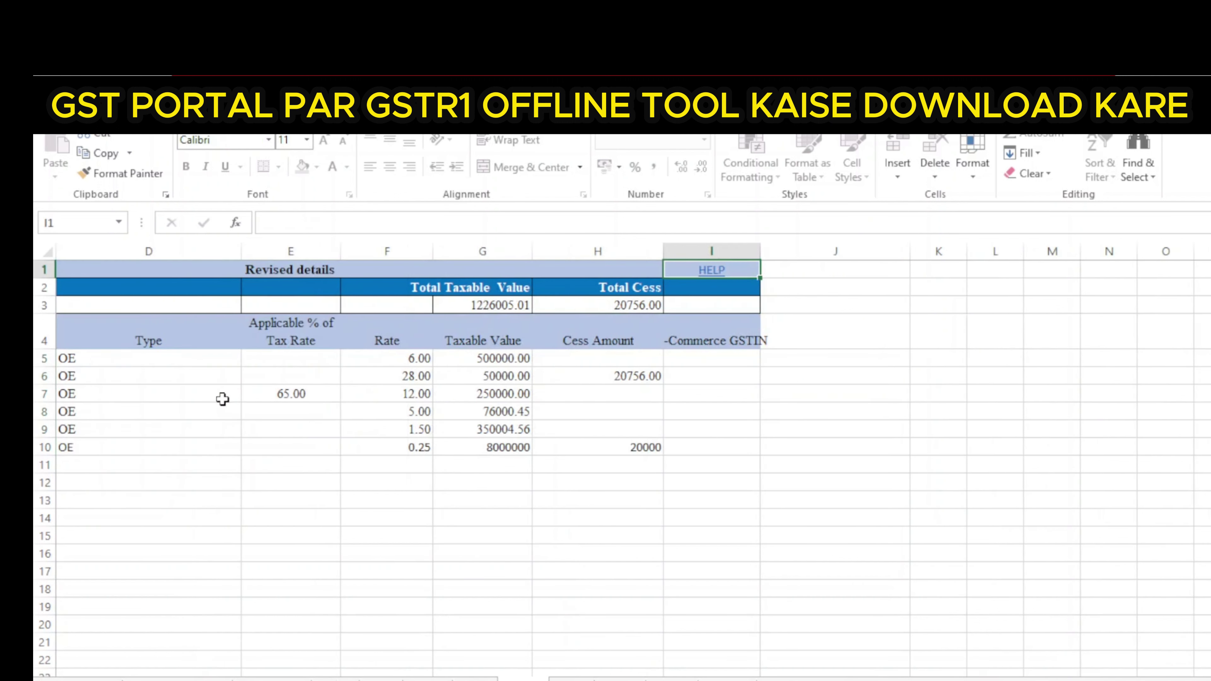
key(ctrl+Page_Down)
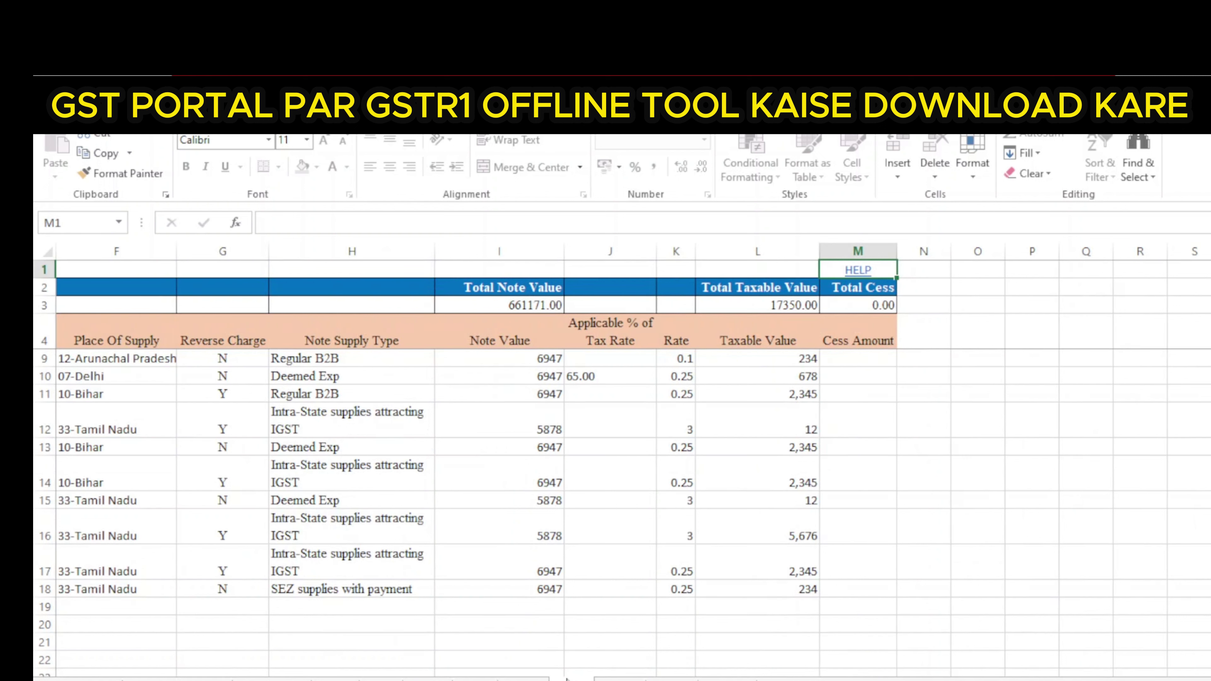
Check the CDNR notes' recipient GSTIN, receiver name, note number, note date and note type.
key(Return)
click(253, 589)
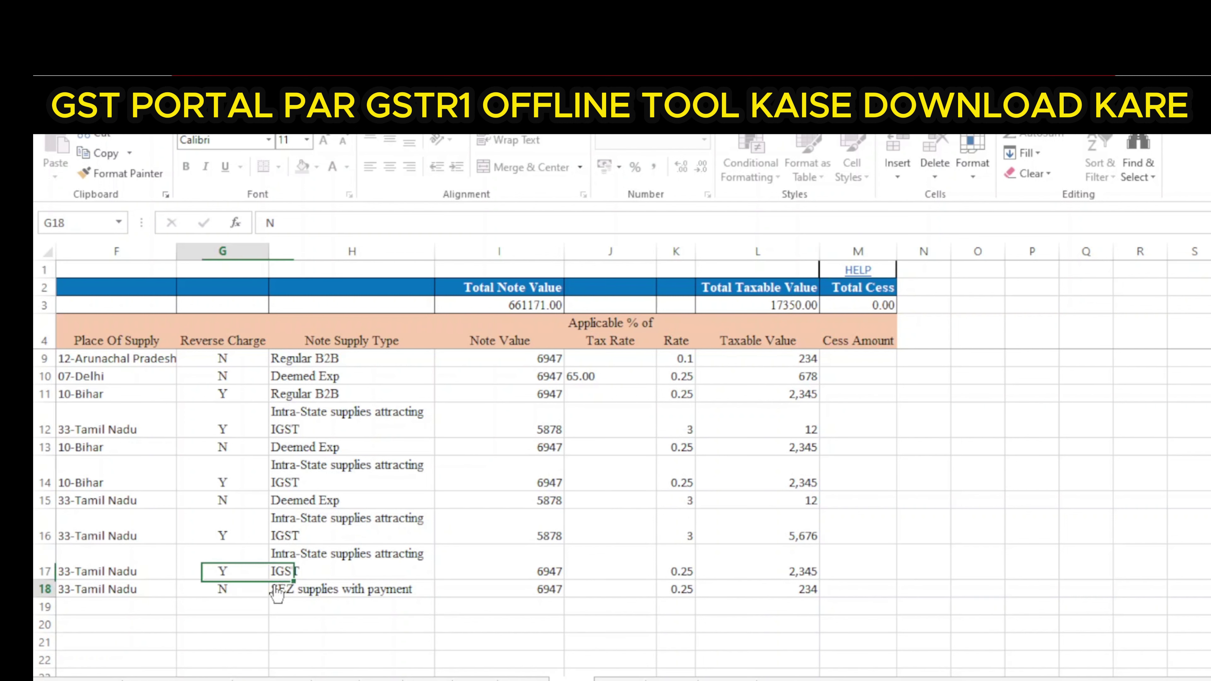
scroll(453, 499, left, 5)
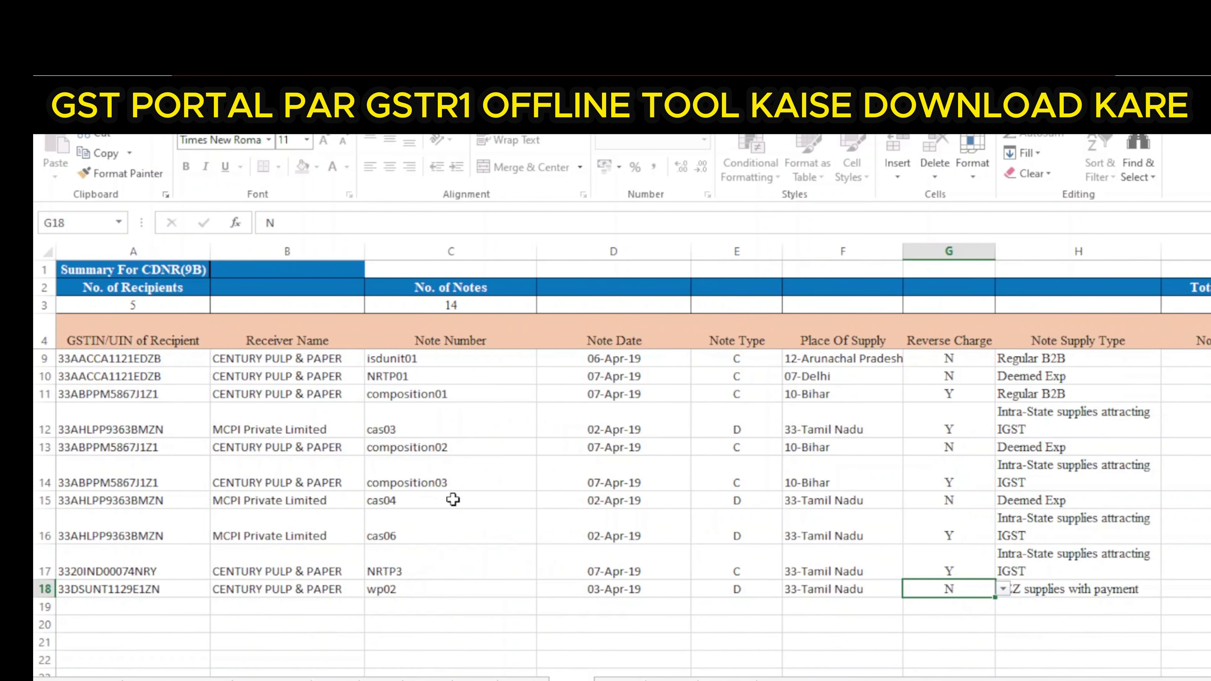
click(67, 375)
click(353, 379)
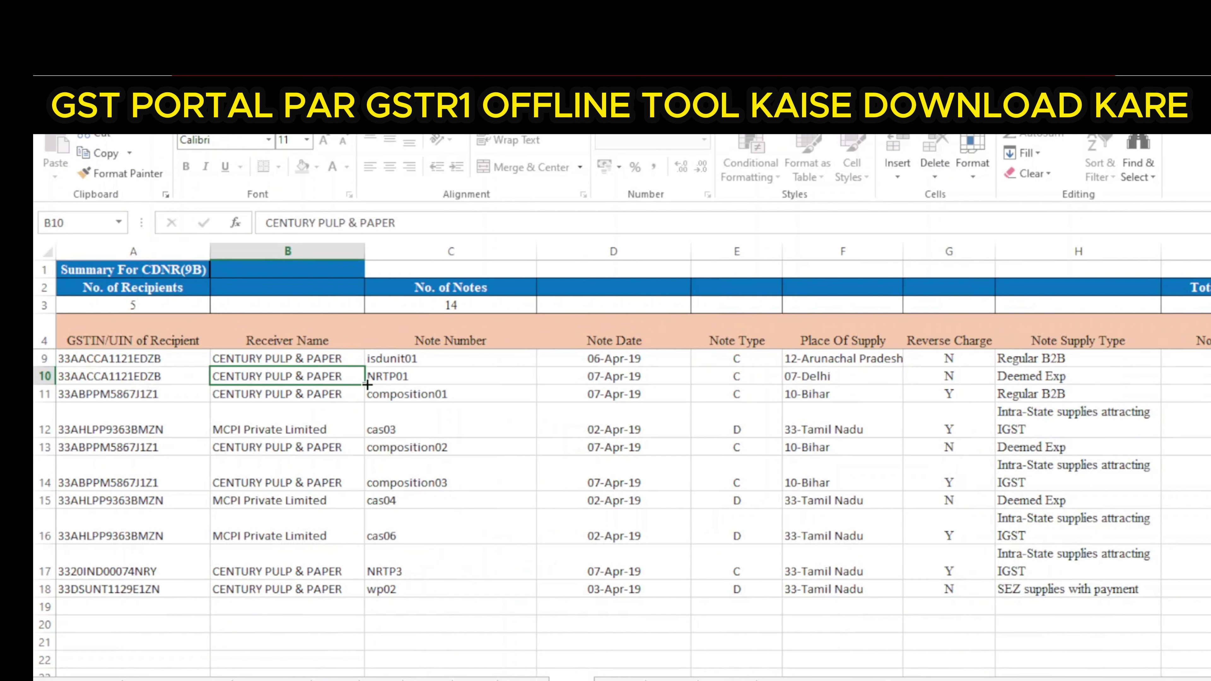
click(509, 383)
click(587, 362)
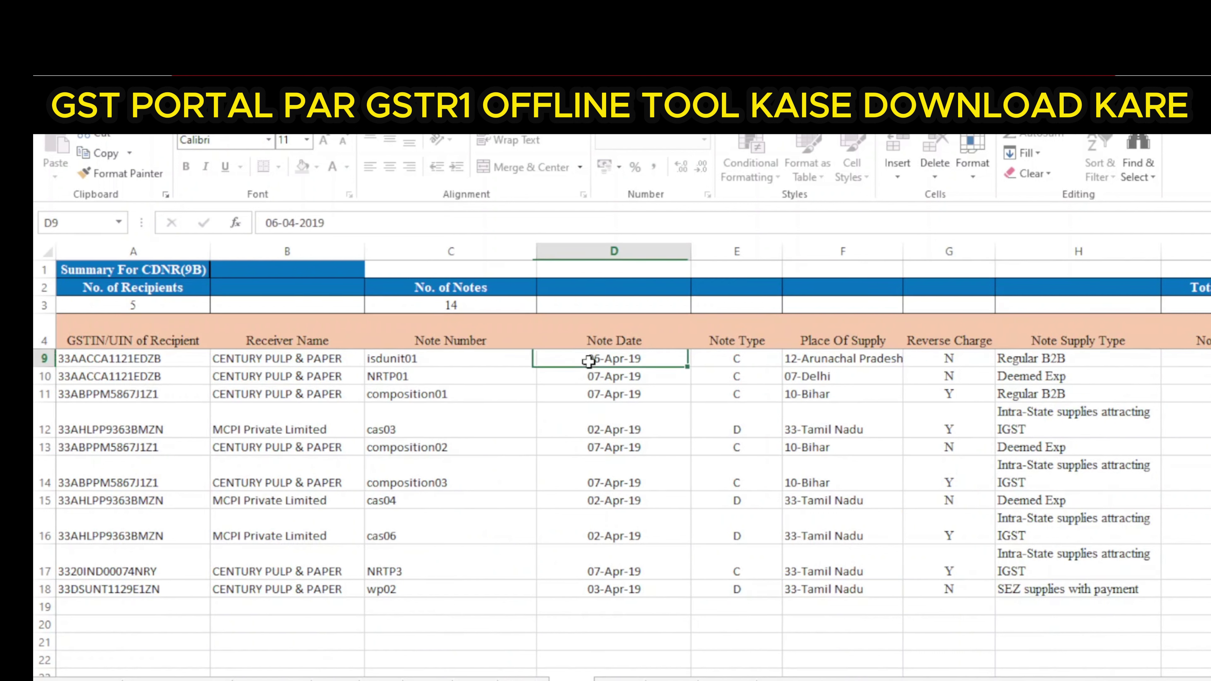
click(744, 375)
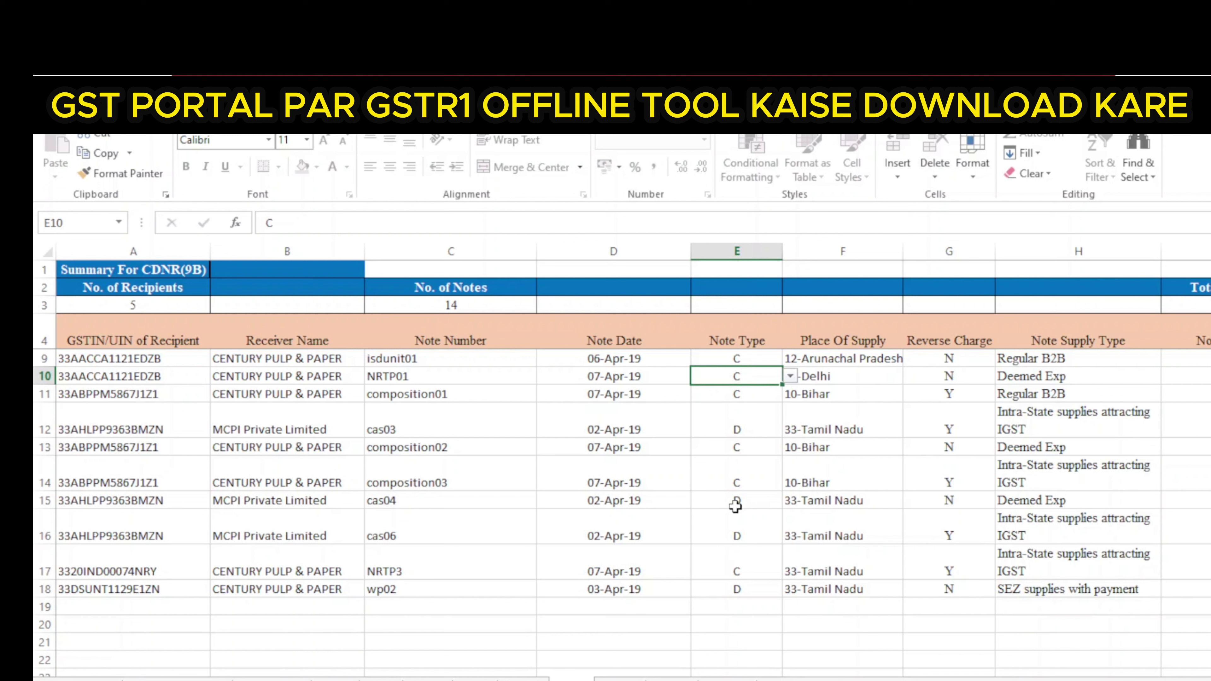
click(748, 427)
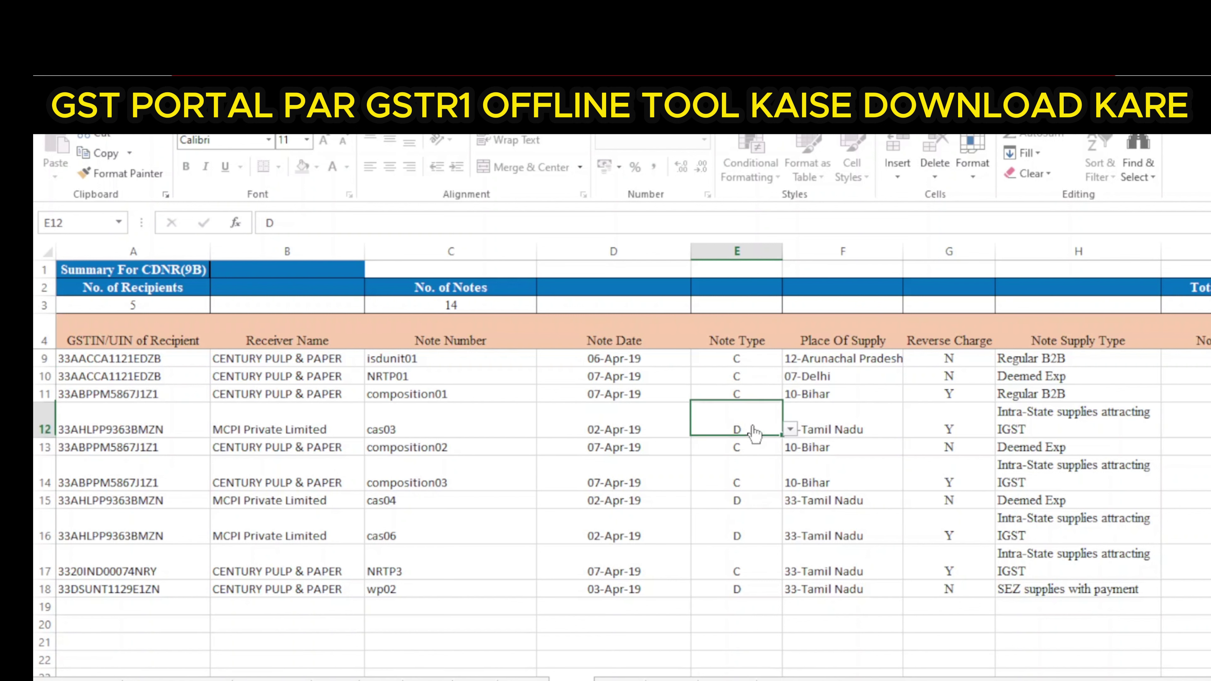
Check the notes' place of supply, reverse charge and tax rates, then select all Taxable Values.
click(827, 363)
click(951, 377)
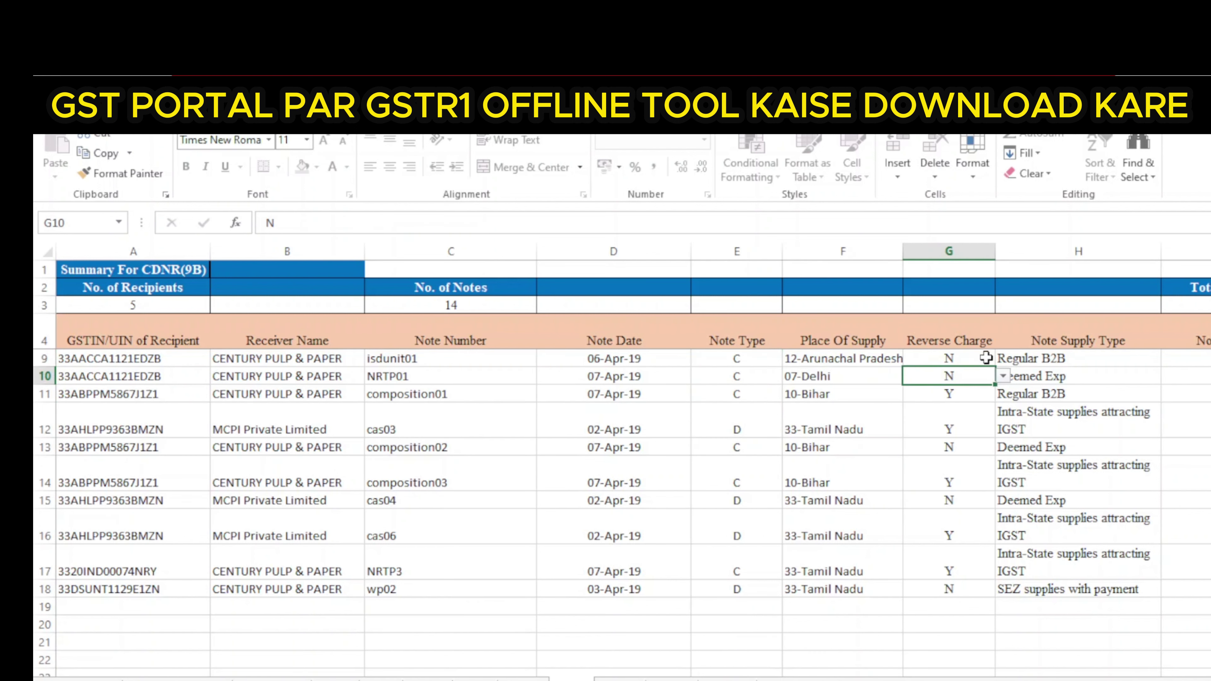
scroll(986, 357, right, 1)
scroll(986, 358, right, 1)
scroll(986, 357, right, 1)
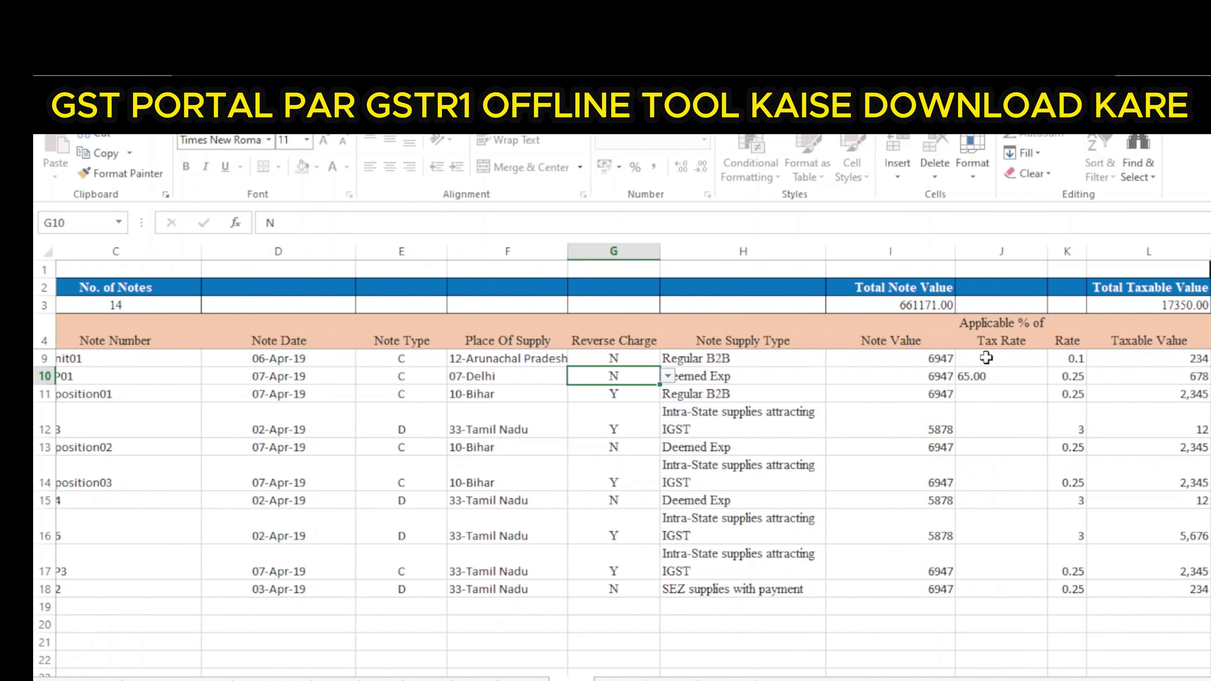
click(884, 409)
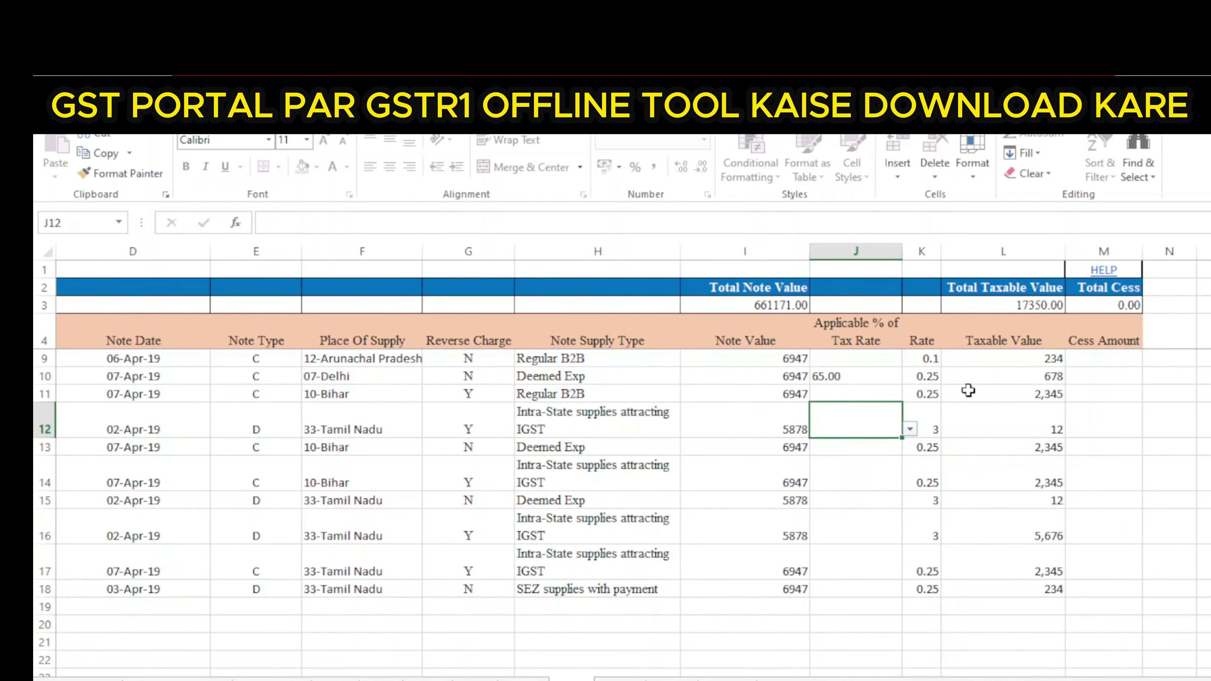
click(927, 392)
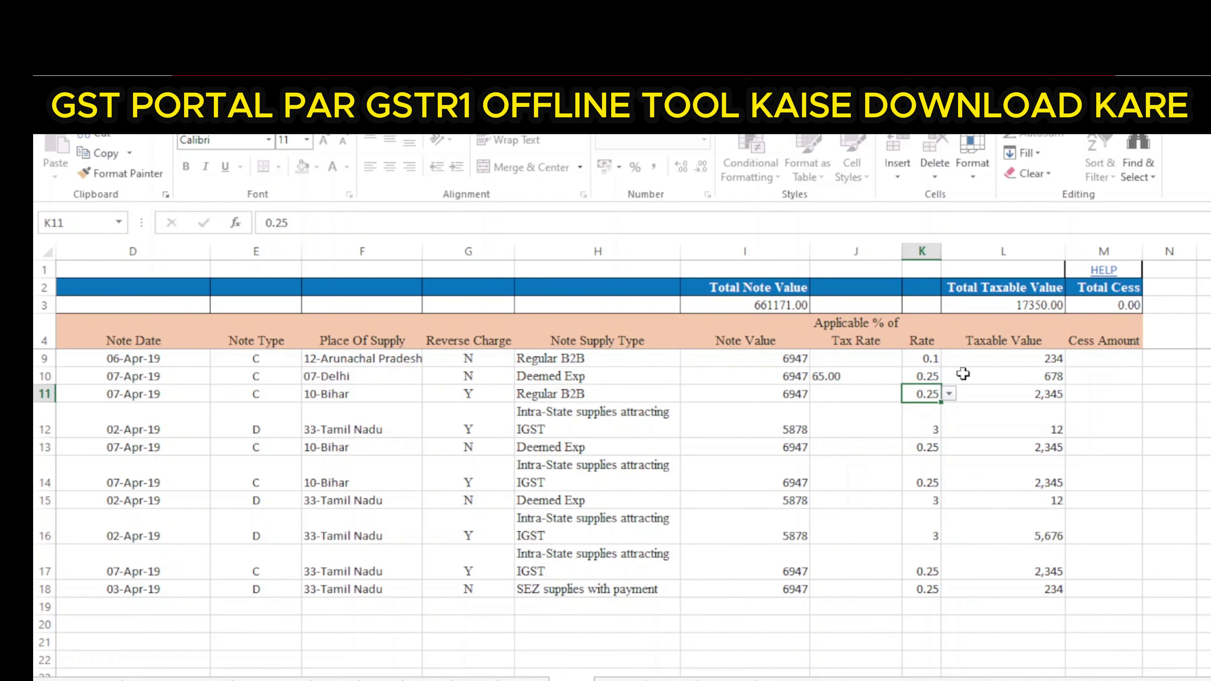
click(837, 381)
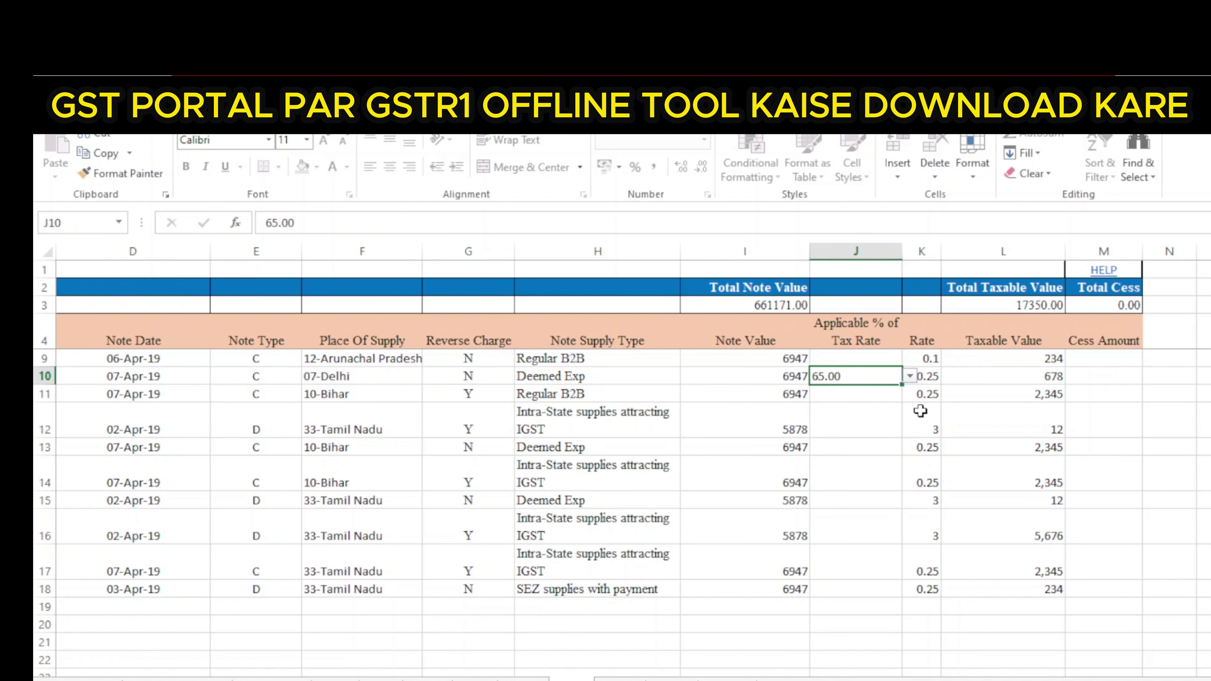
drag(1006, 356, 966, 581)
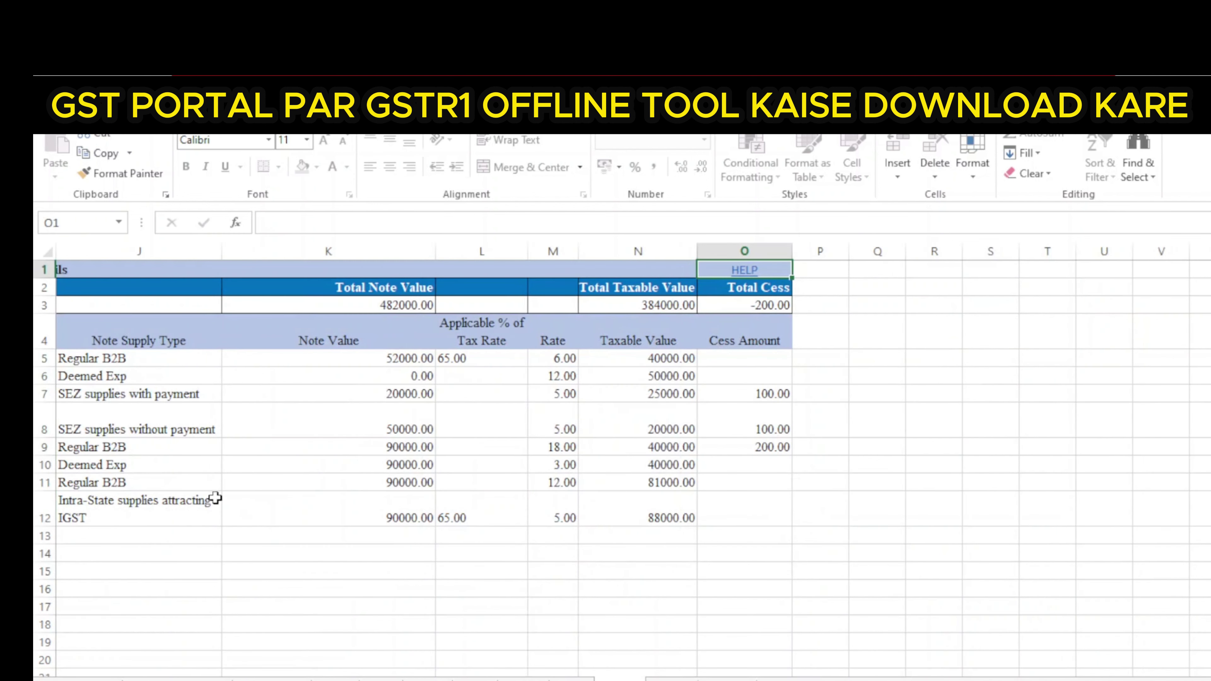
Flip through the unregistered notes, revised notes and export invoice sheets, jumping to the last row.
key(ctrl+Page_Down)
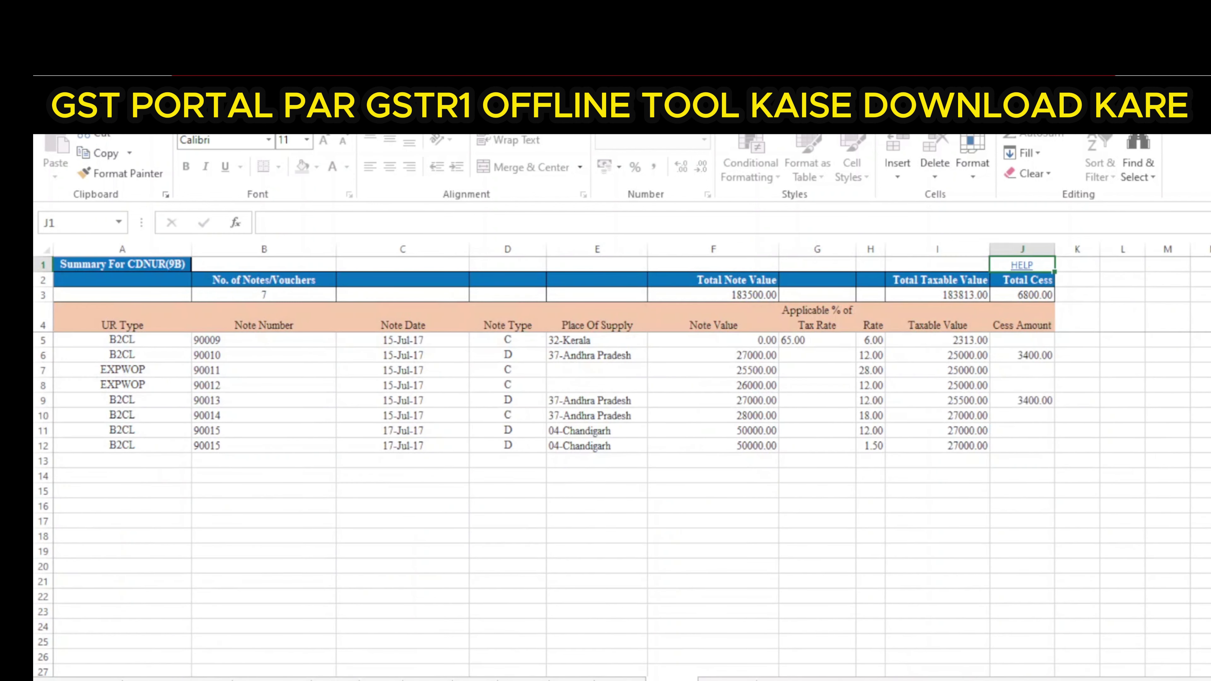
key(ctrl+Page_Down)
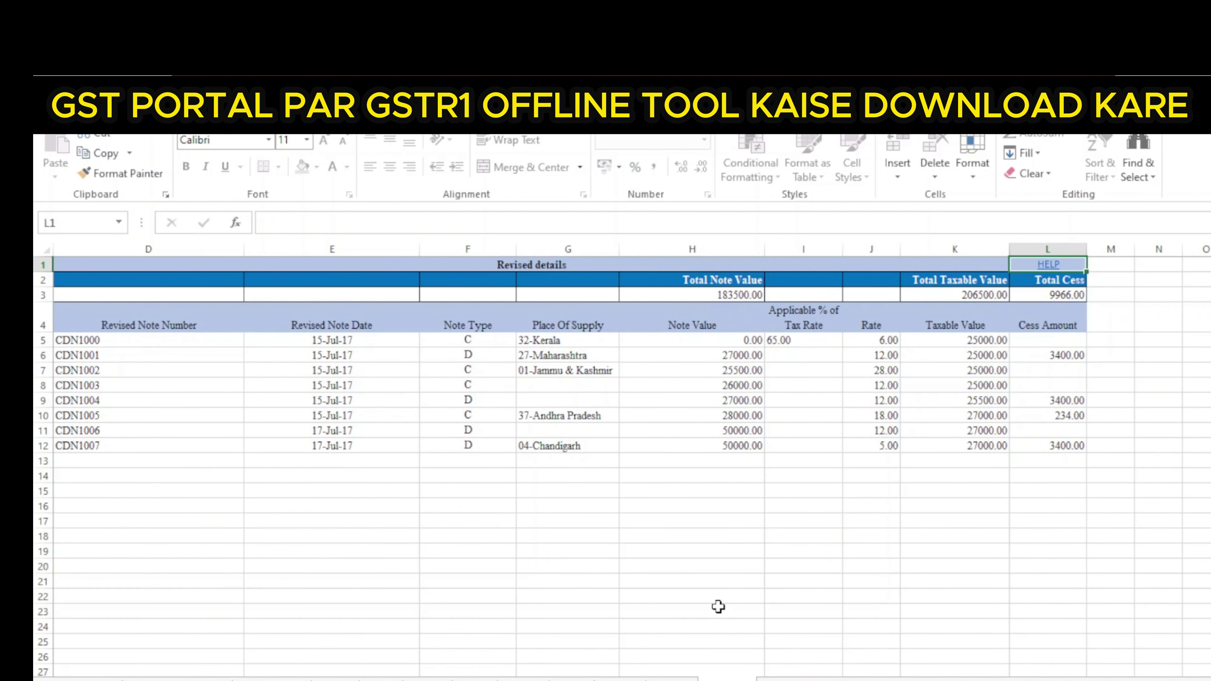
key(ctrl+Page_Down)
key(ctrl+Page_Down)
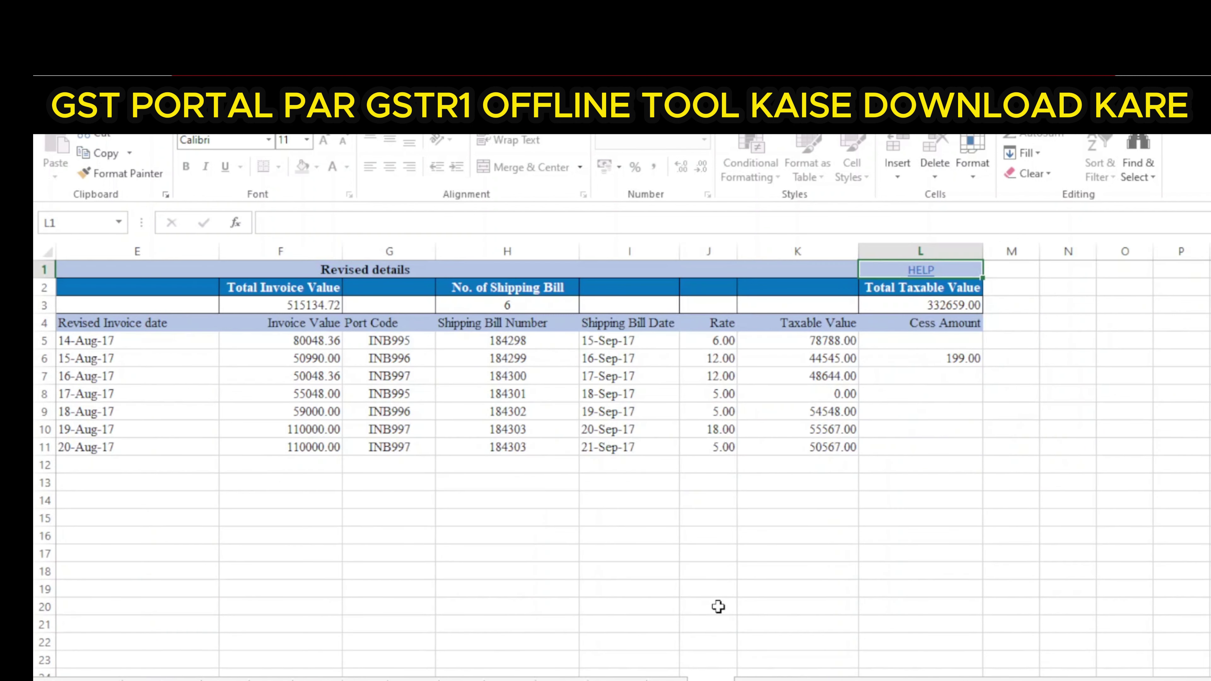
key(ctrl+Page_Up)
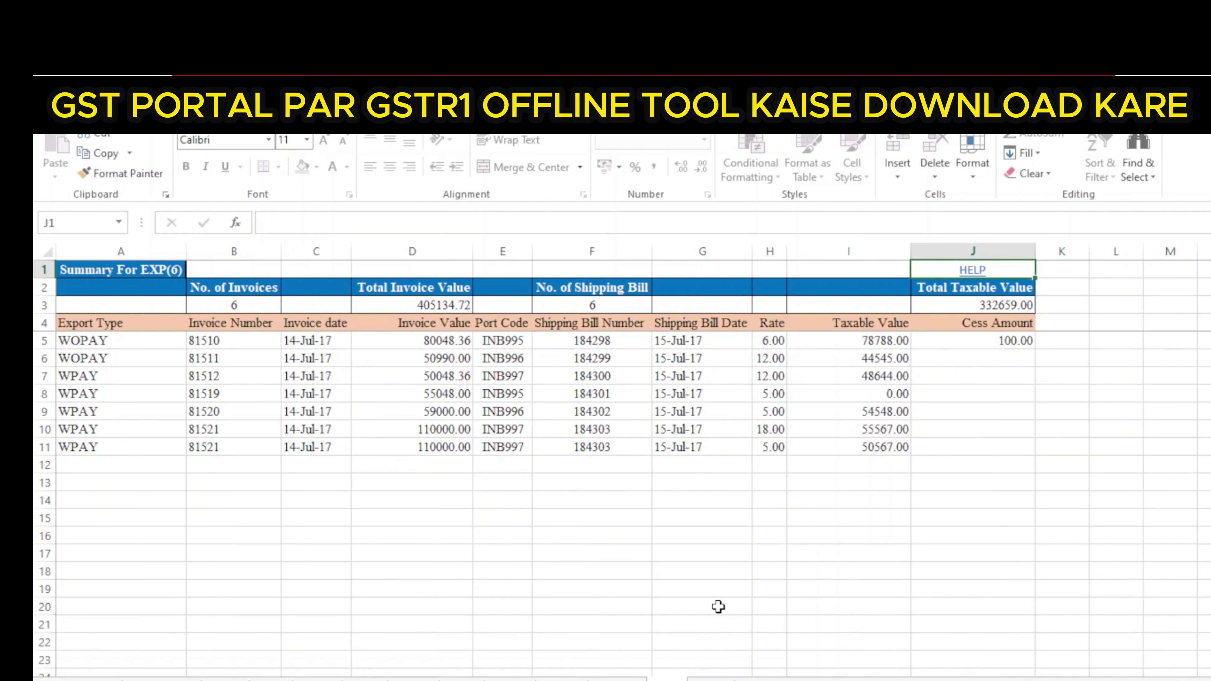
key(ctrl+Page_Down)
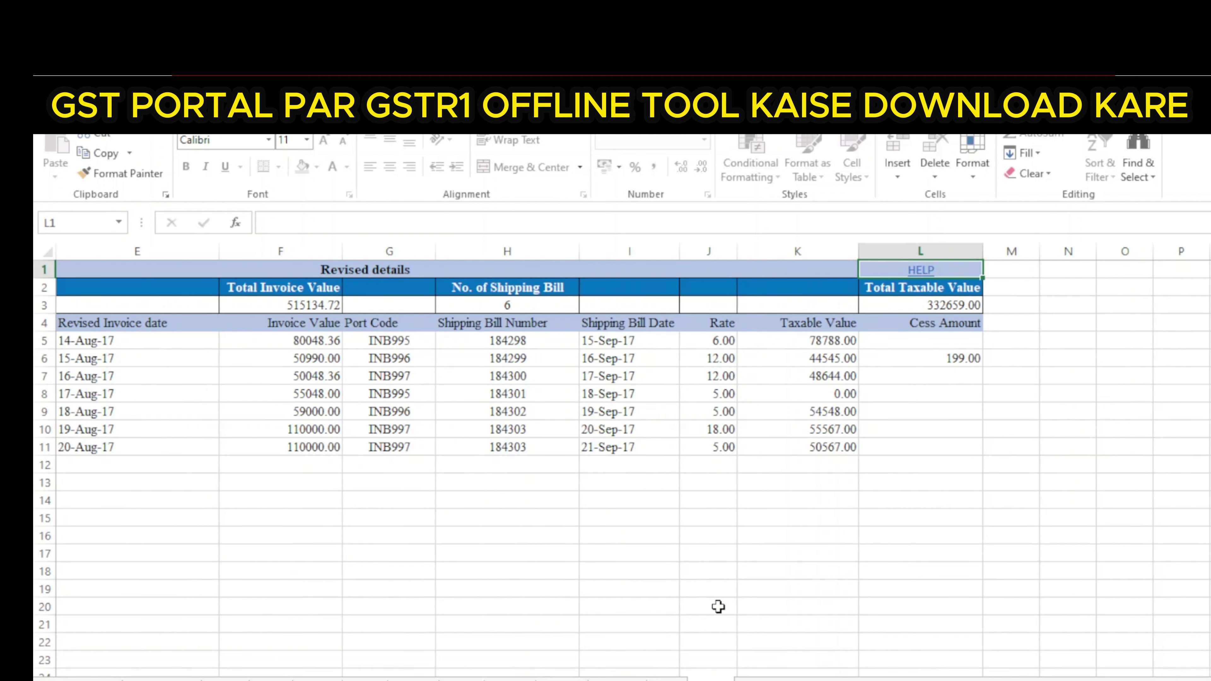
key(ctrl+Down)
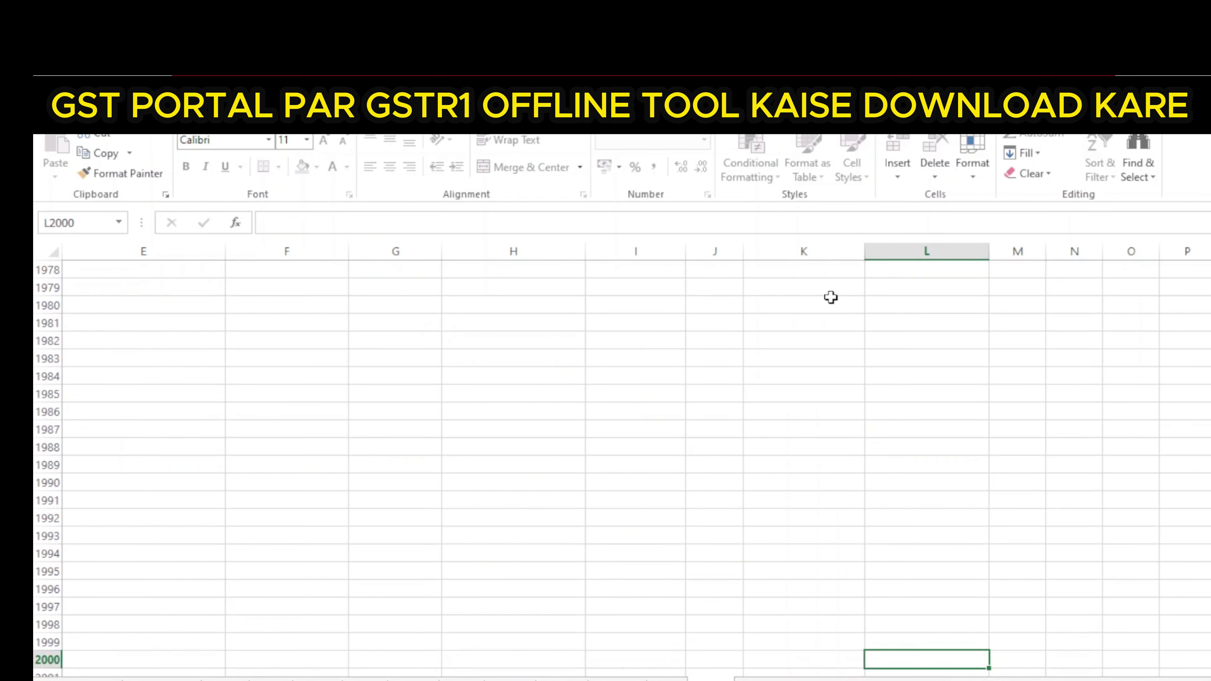
click(787, 415)
On Advance Received (11B), select the filled rows and check 04-Chandigarh and Himachal Pradesh amounts.
key(ctrl+Page_Down)
key(ctrl+Page_Down)
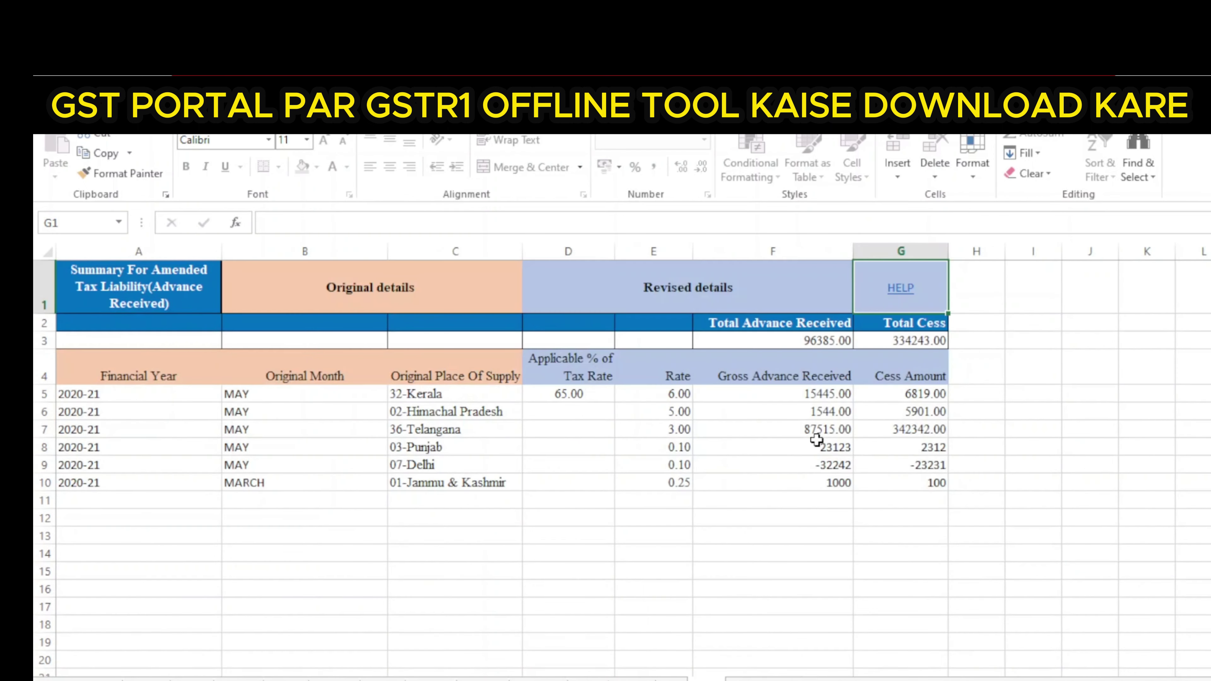
key(ctrl+Page_Up)
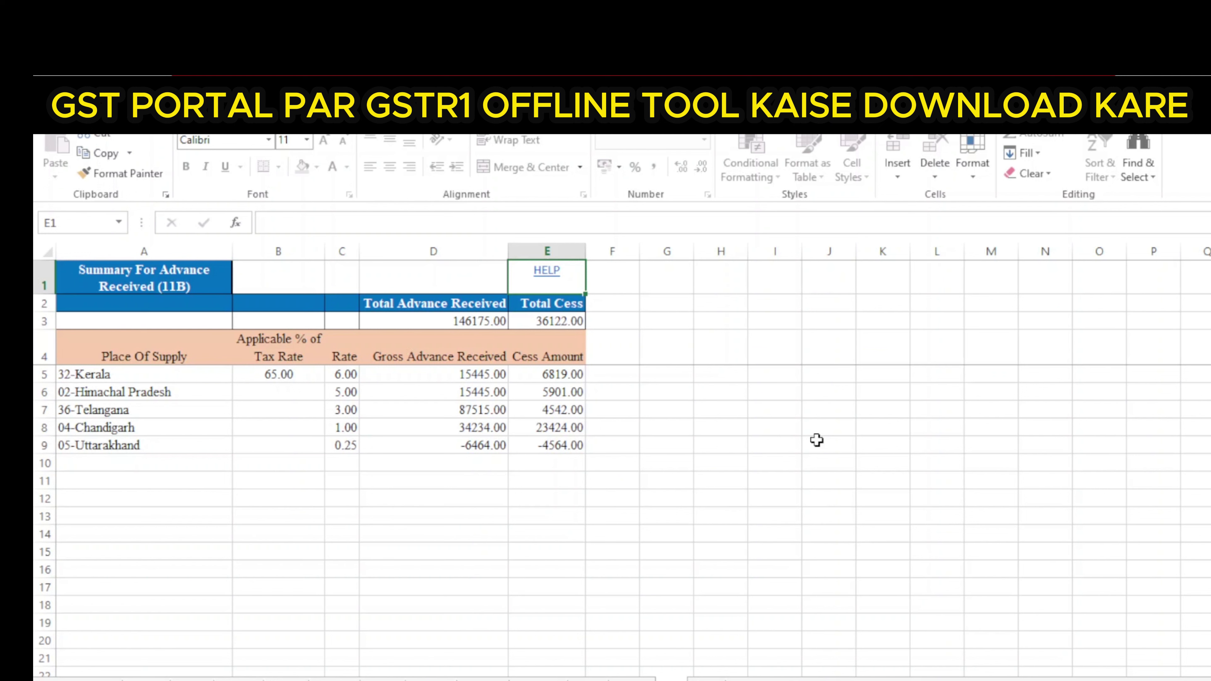
key(ctrl+Page_Down)
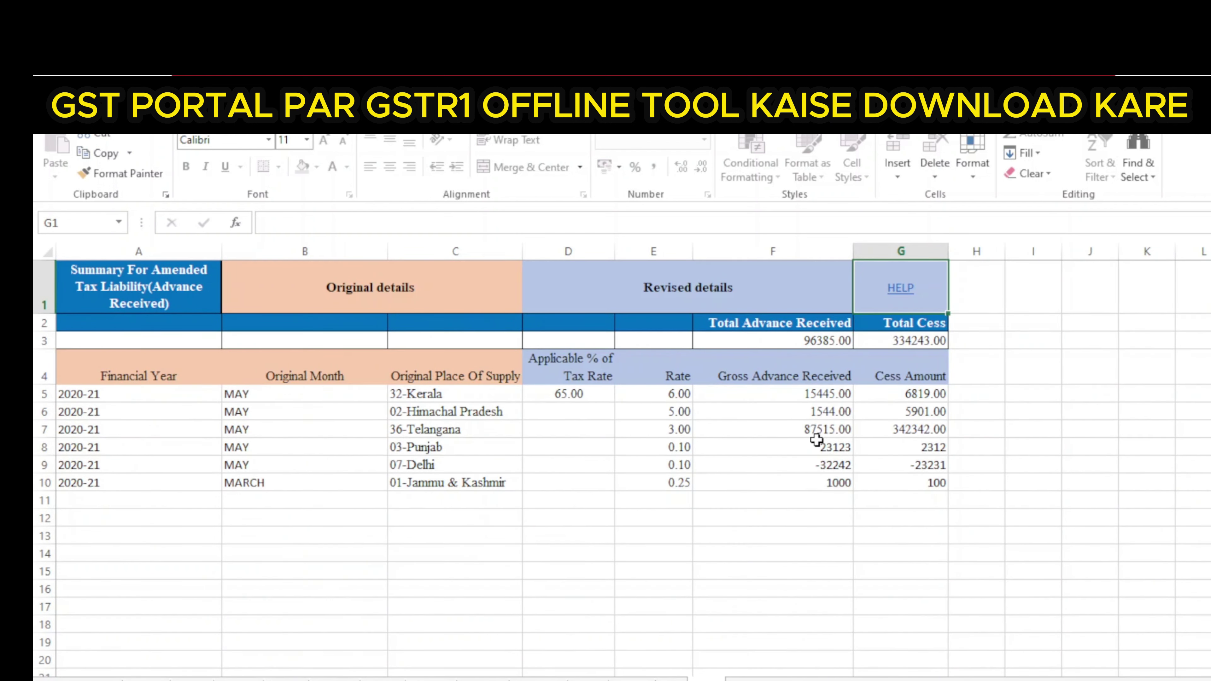
key(ctrl+Page_Up)
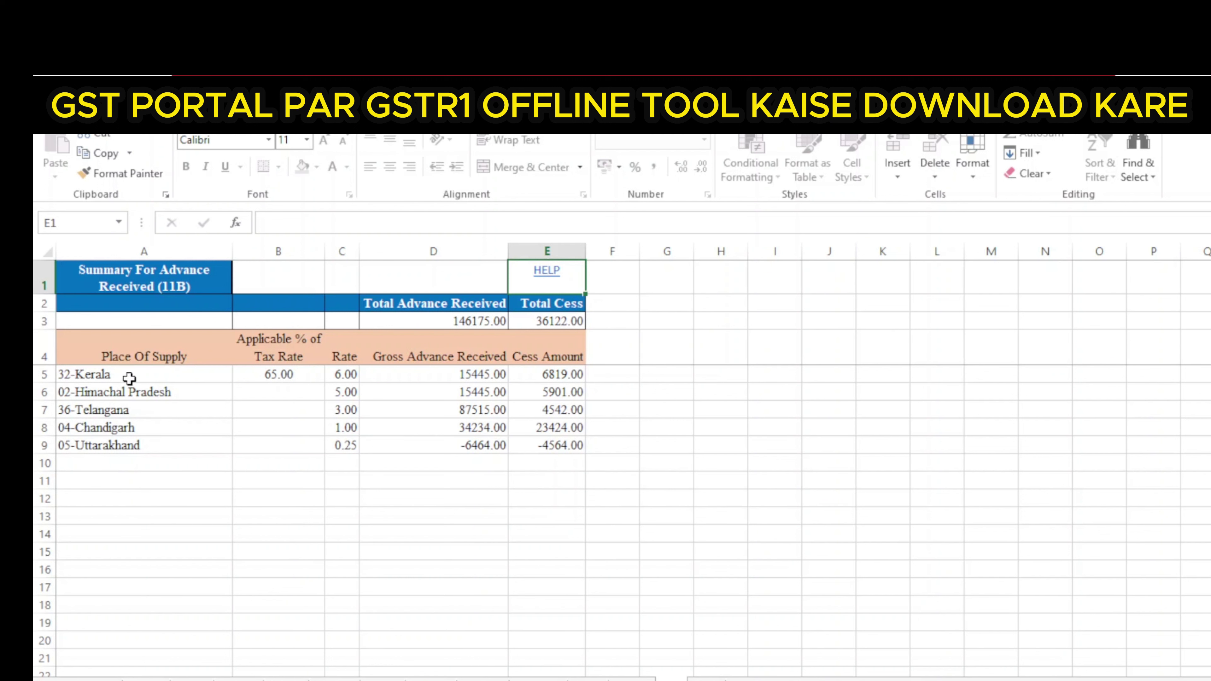
mouse_move(130, 378)
mouse_down()
mouse_move(127, 441)
mouse_move(522, 462)
mouse_up()
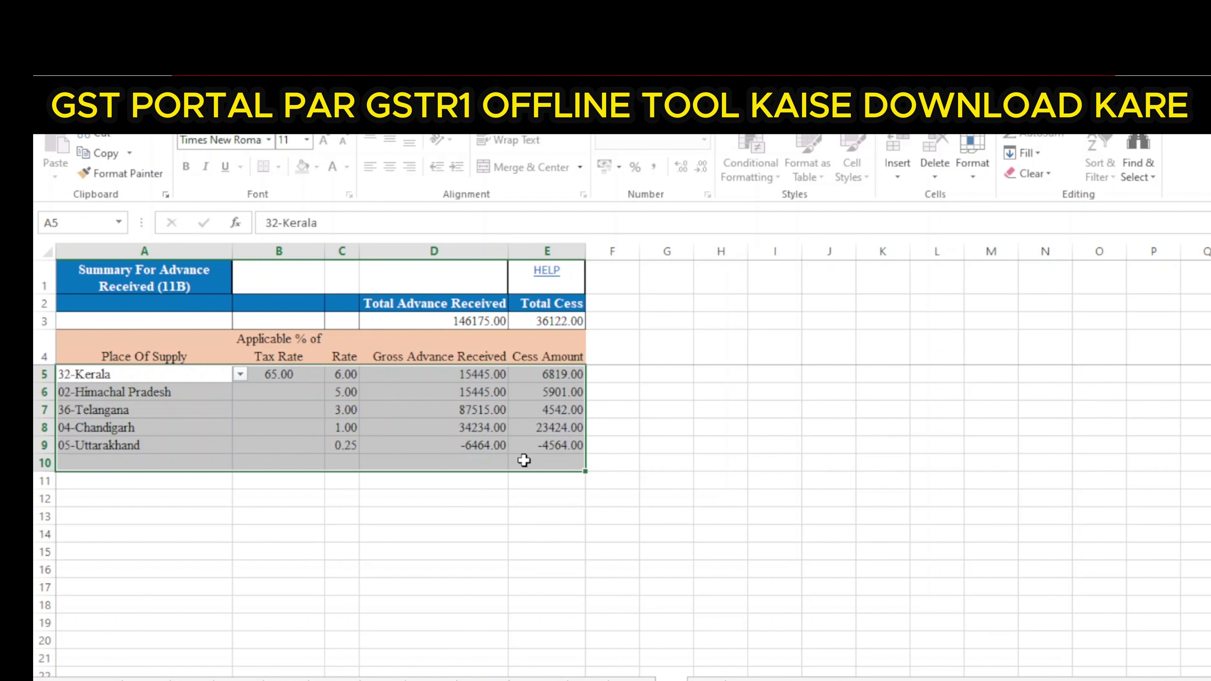
click(110, 427)
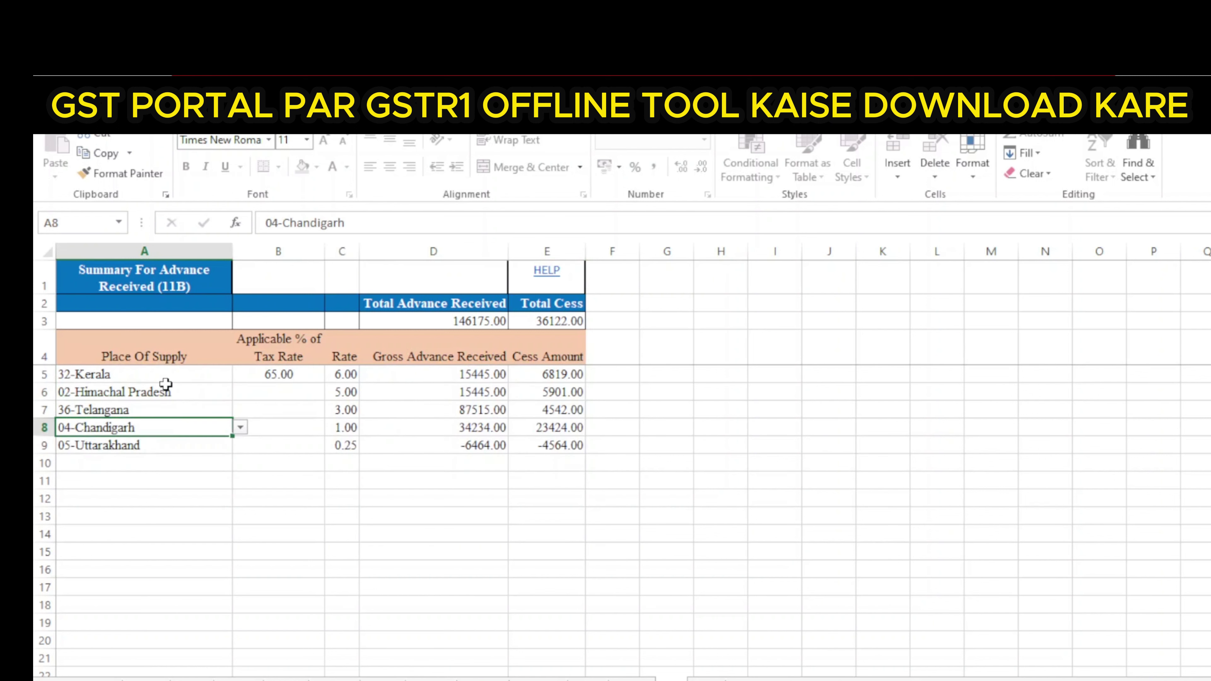
click(296, 392)
click(410, 392)
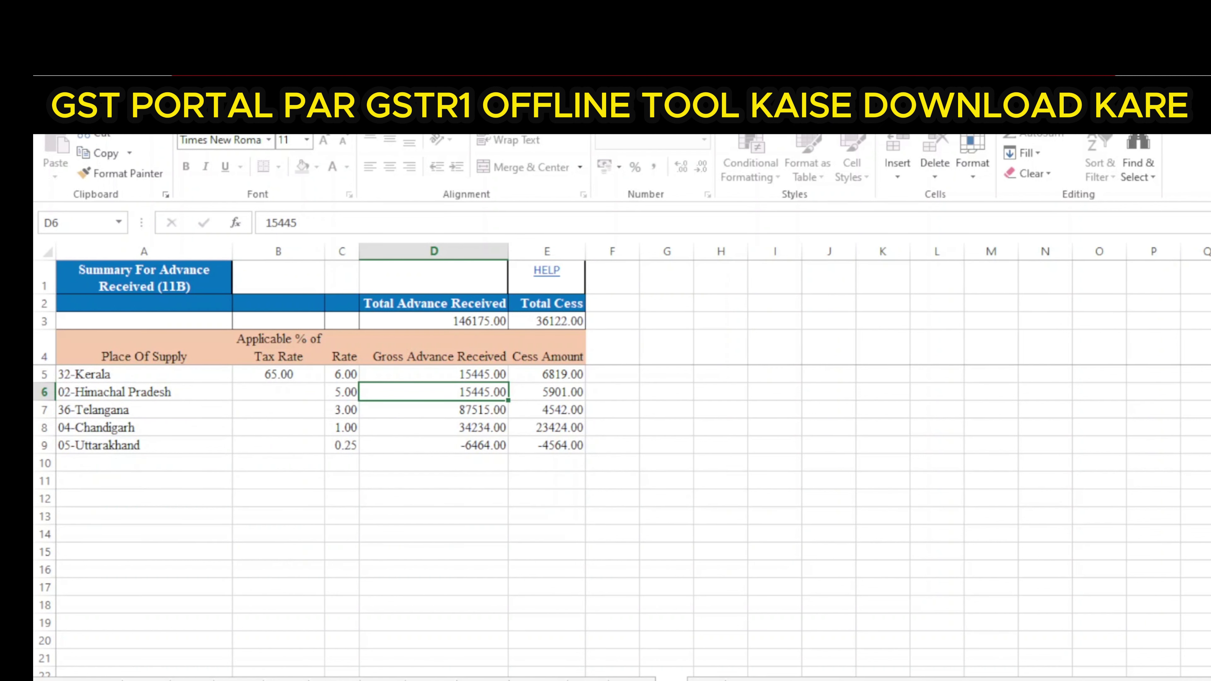
Select the advance adjusted data rows and check the amendment sheet's financial year in row 7.
key(ctrl+Page_Down)
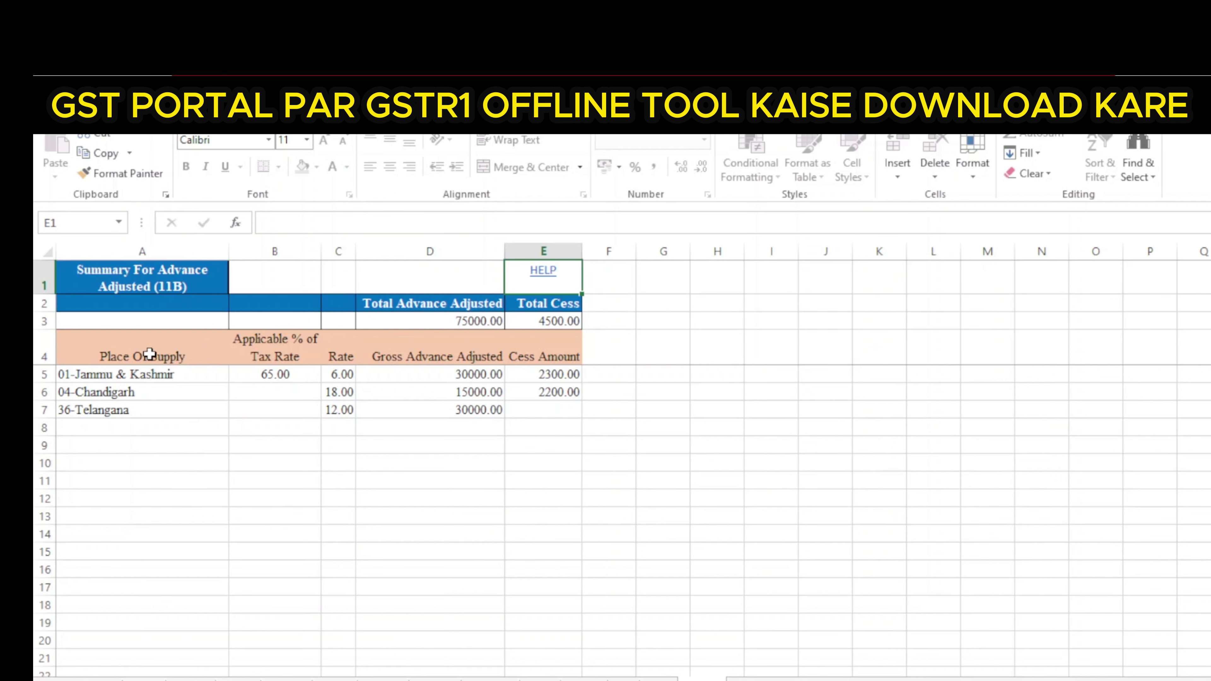
drag(86, 376, 725, 486)
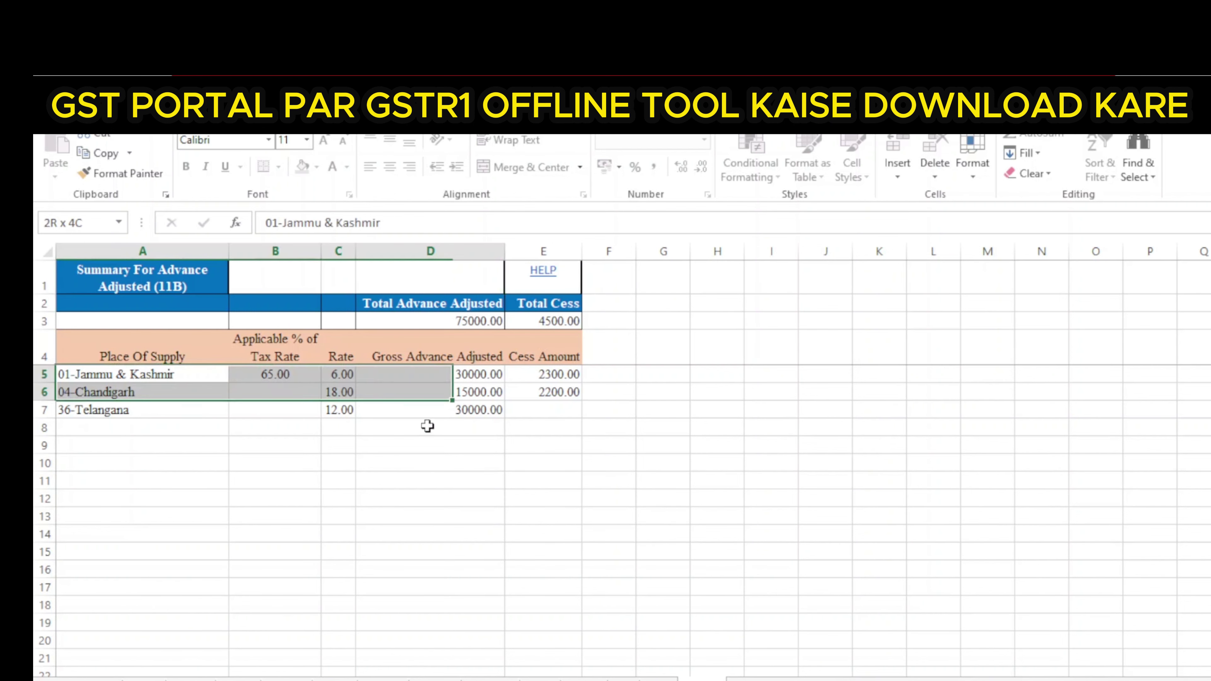
key(ctrl+Page_Down)
click(166, 415)
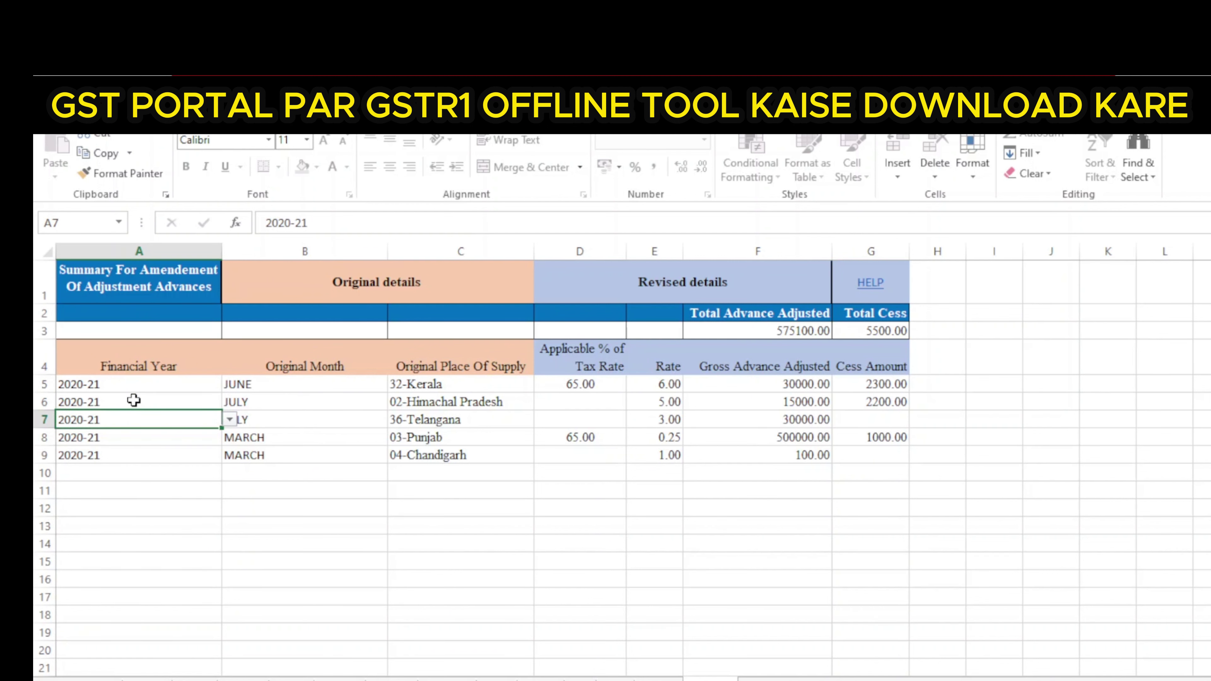
key(ctrl+Page_Down)
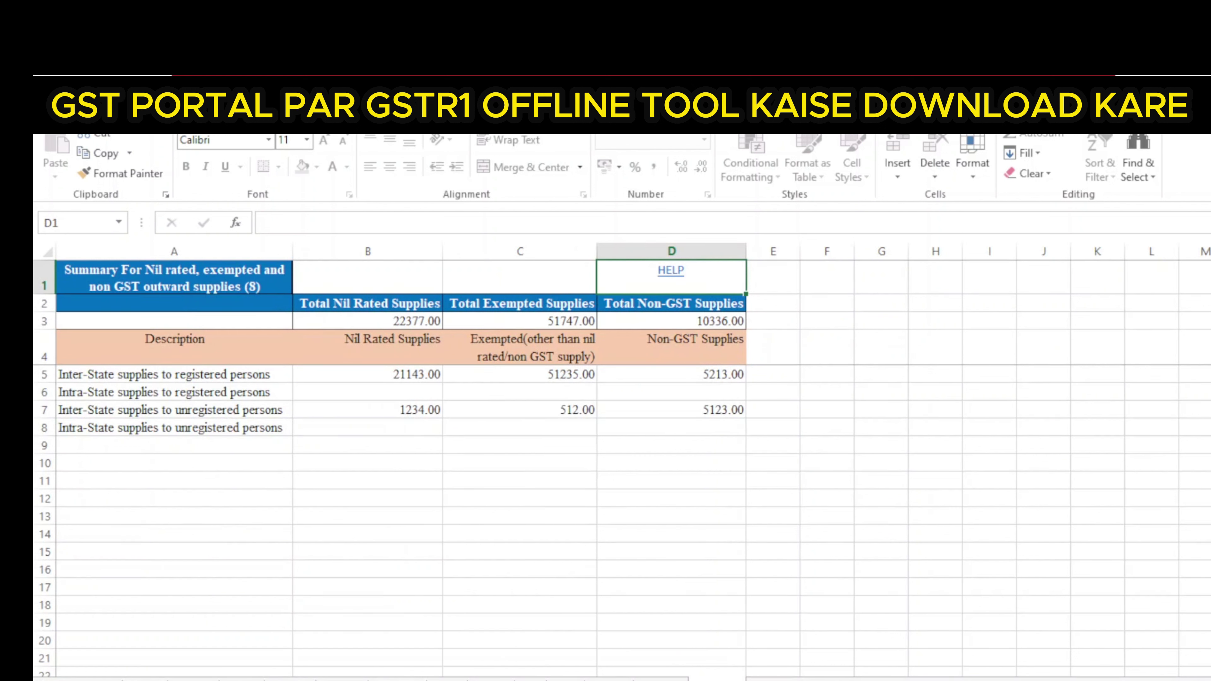
Check the inter-state and intra-state registered and unregistered rows on the Nil rated sheet.
click(144, 378)
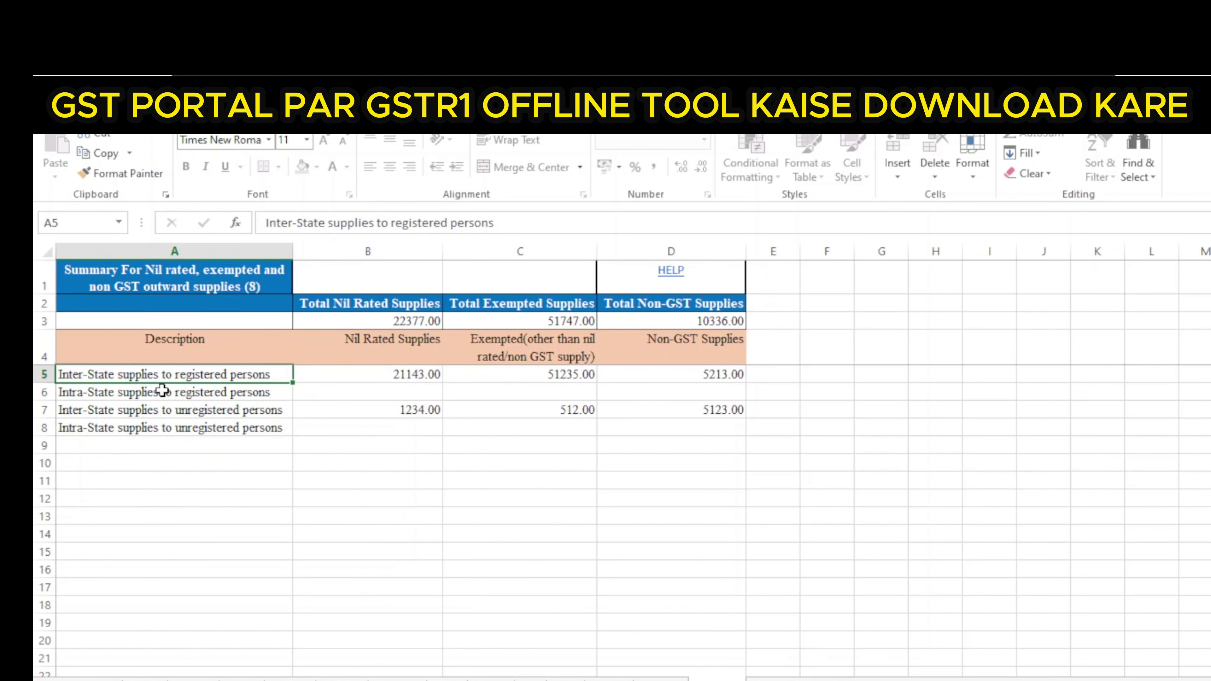
click(157, 410)
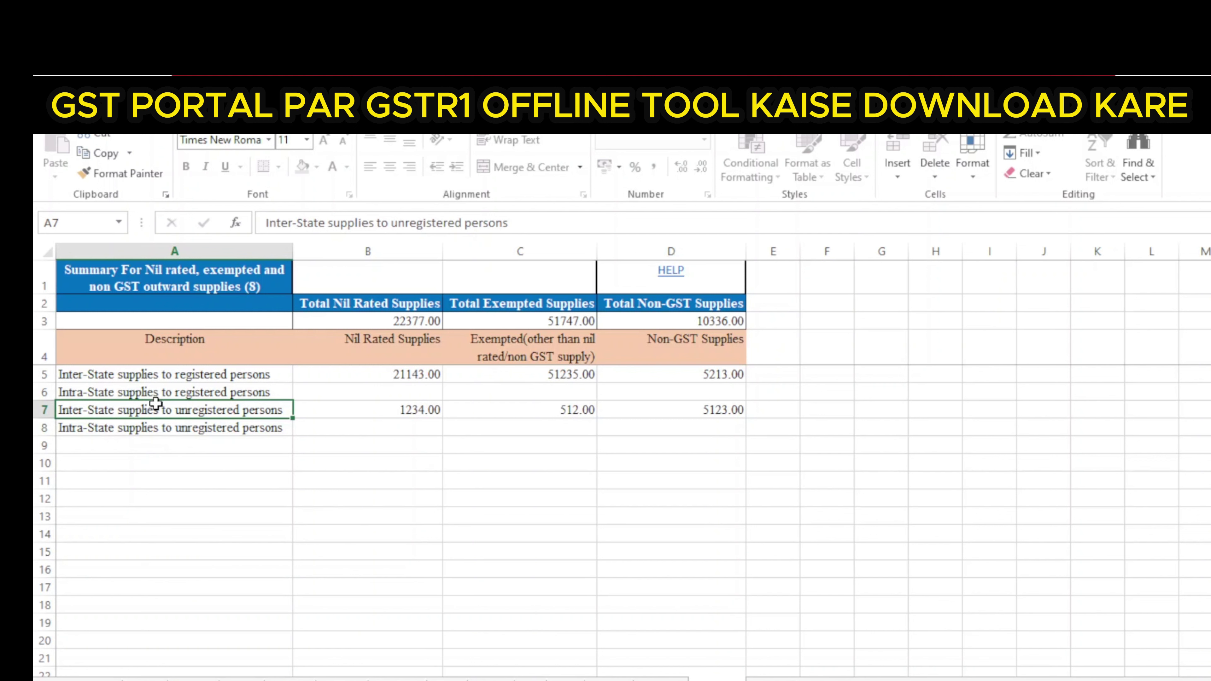
click(158, 422)
click(160, 411)
click(186, 391)
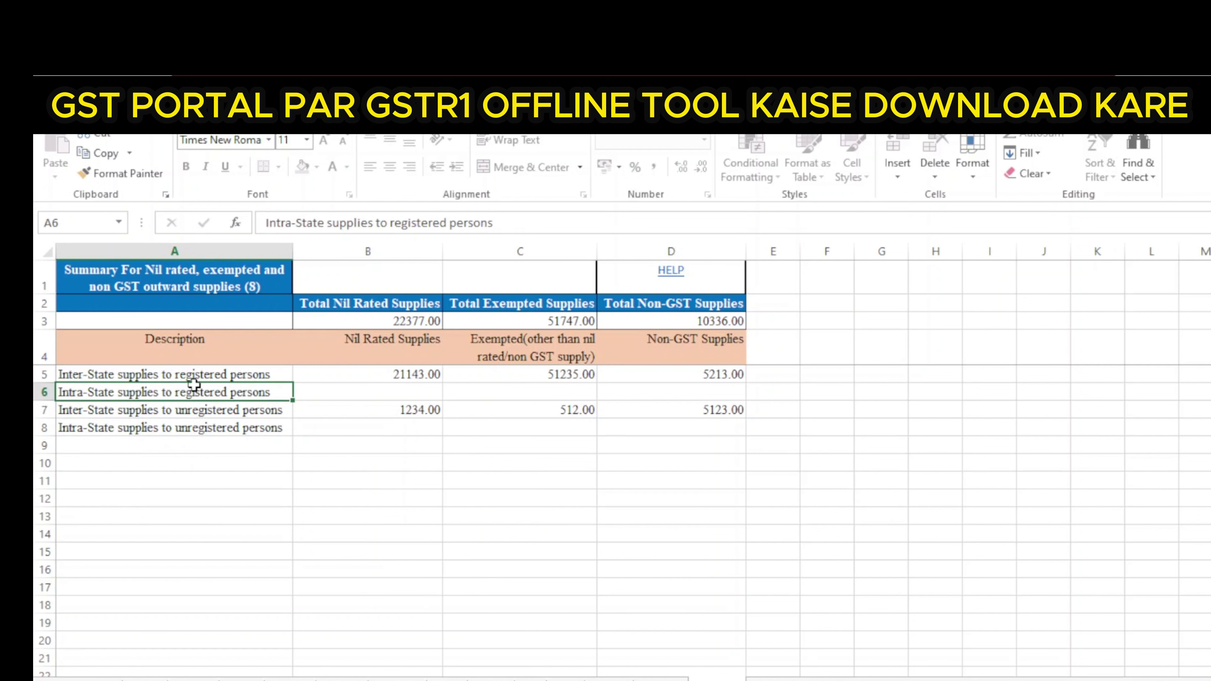
click(181, 417)
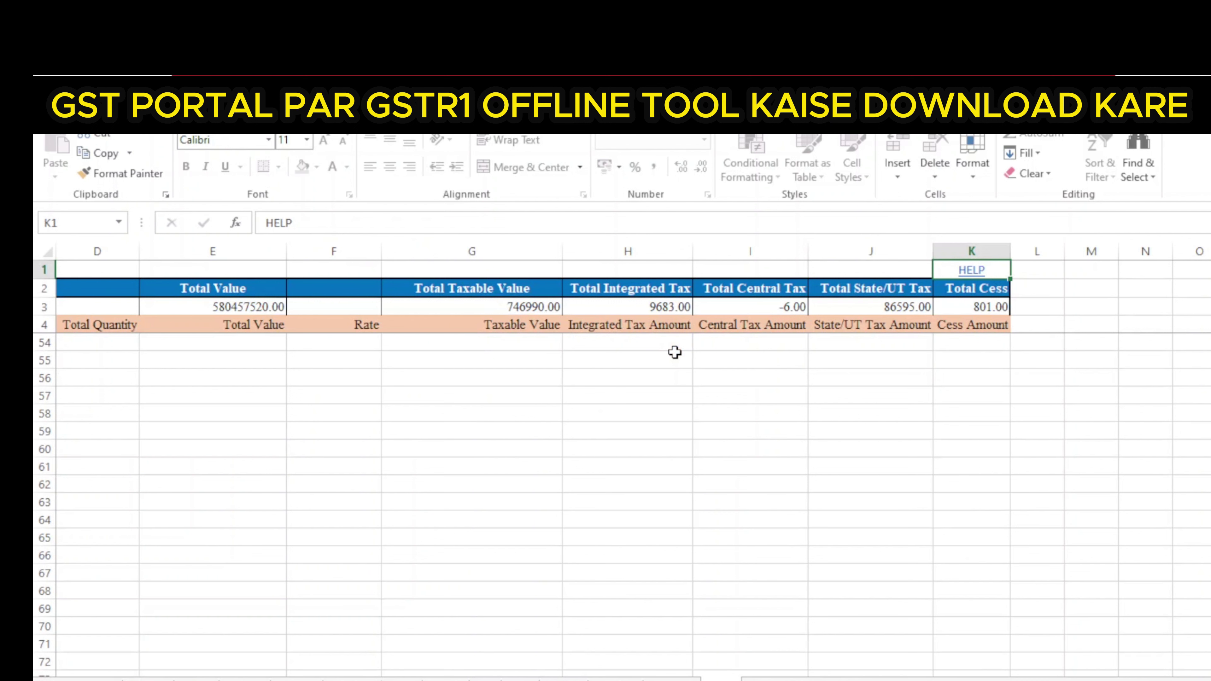
click(546, 348)
scroll(591, 316, left, 1)
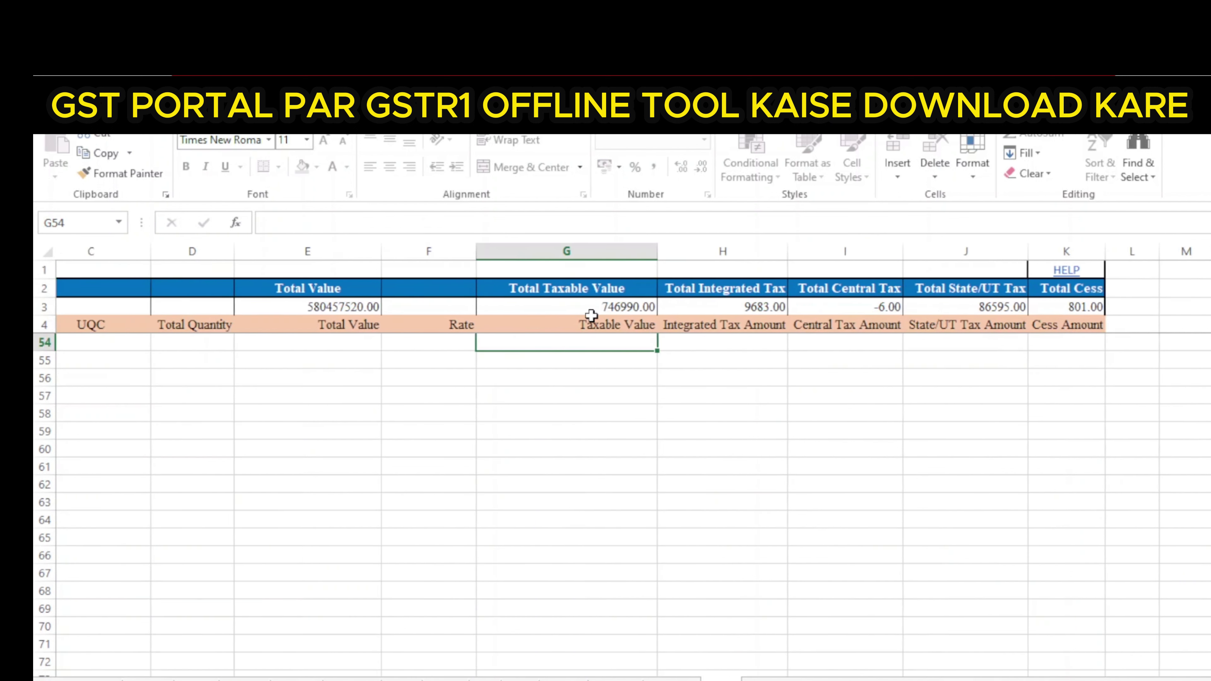
scroll(591, 316, left, 2)
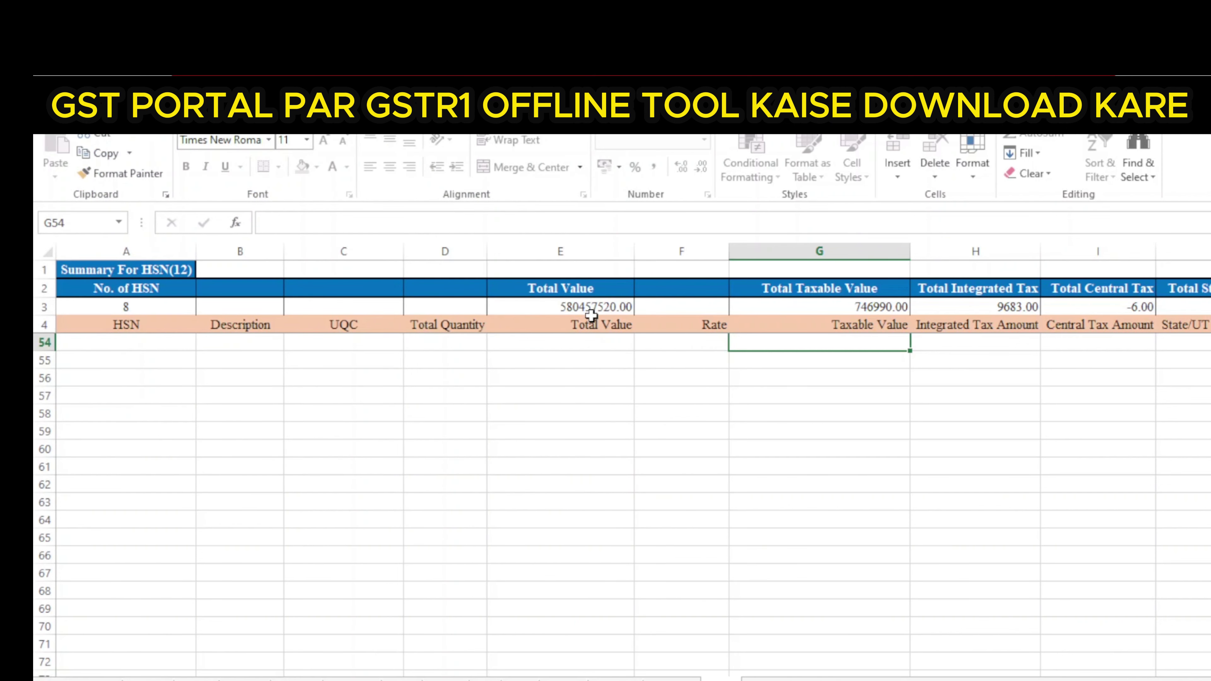
click(98, 344)
click(371, 344)
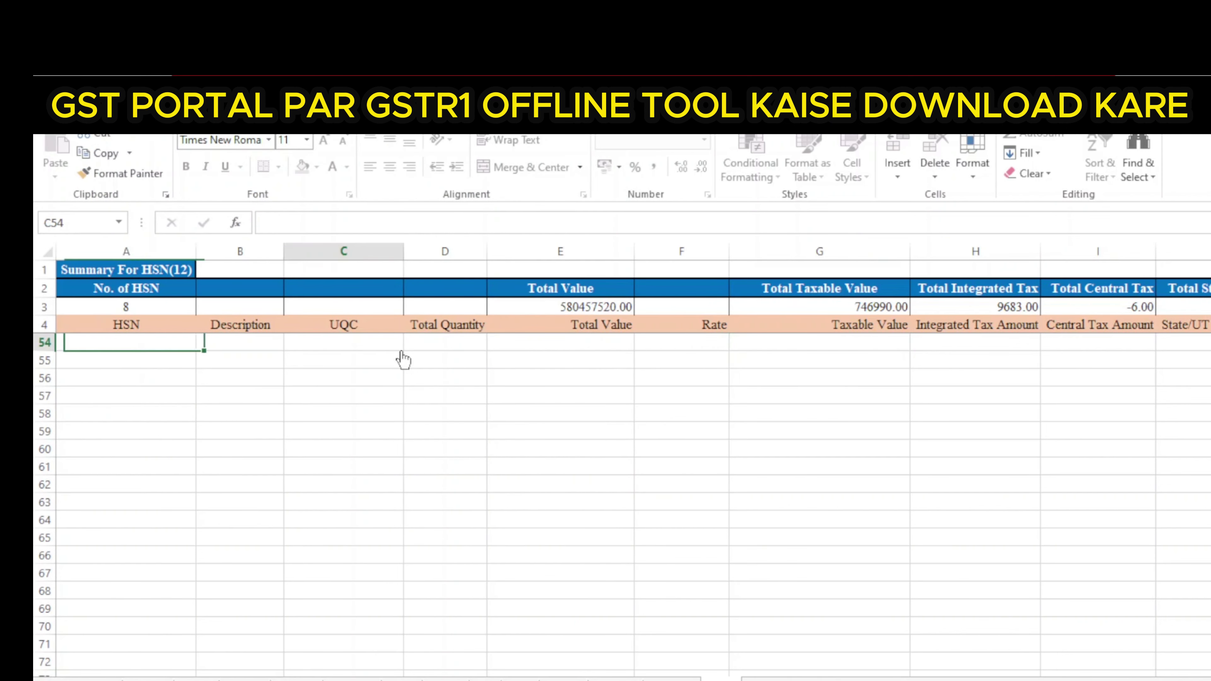
click(452, 340)
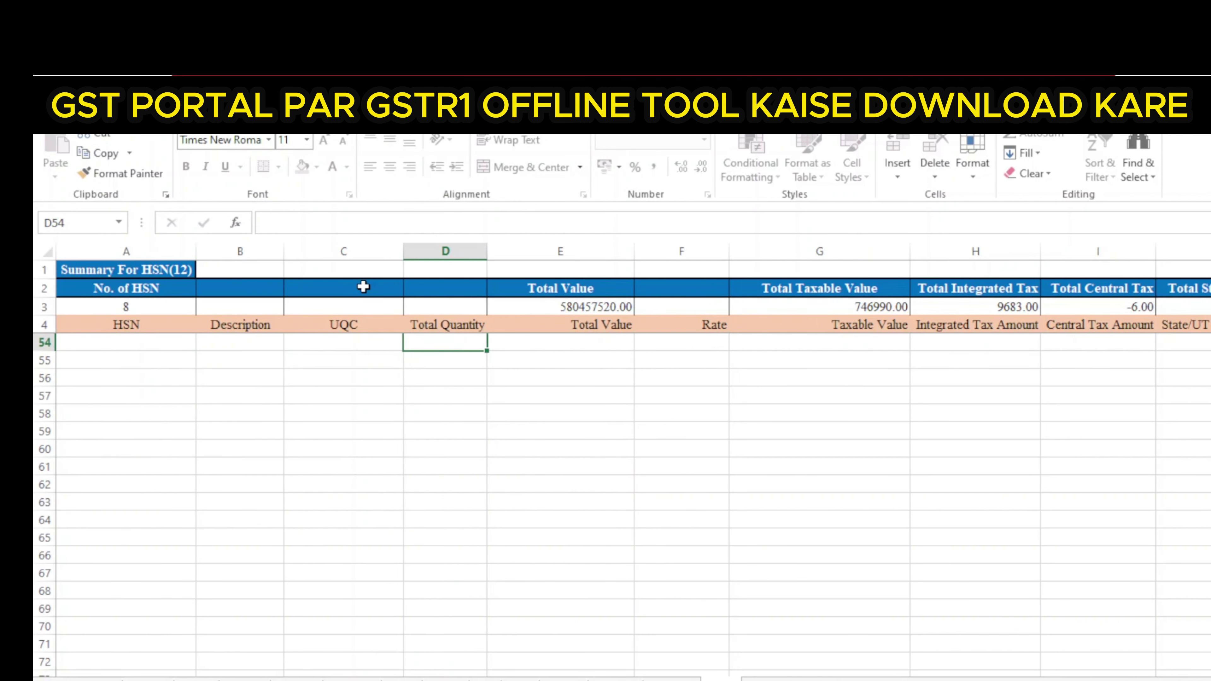
click(536, 341)
scroll(586, 388, up, 7)
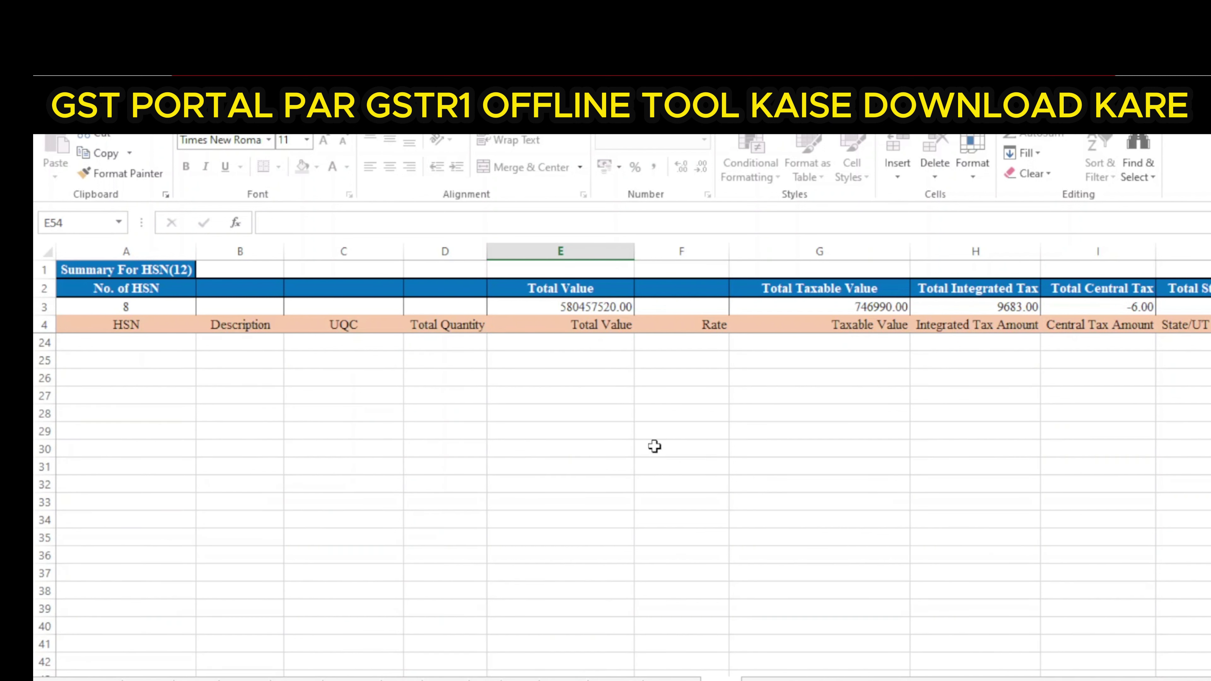
scroll(651, 442, up, 9)
click(142, 337)
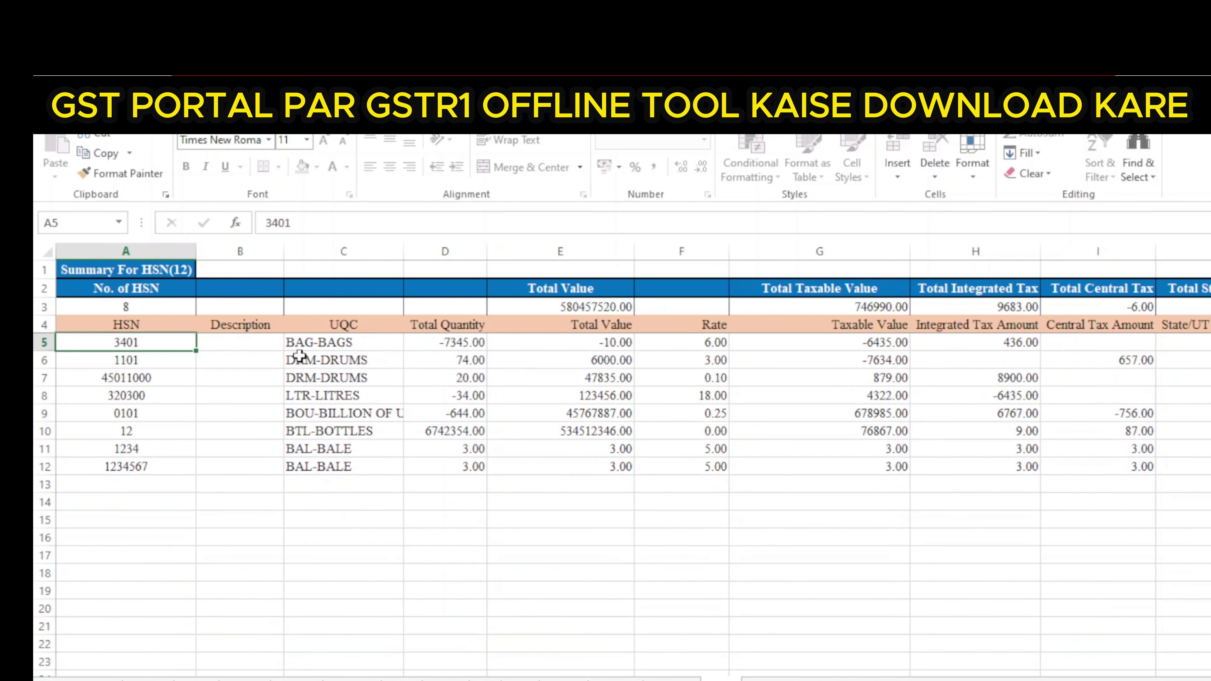
drag(300, 344, 342, 434)
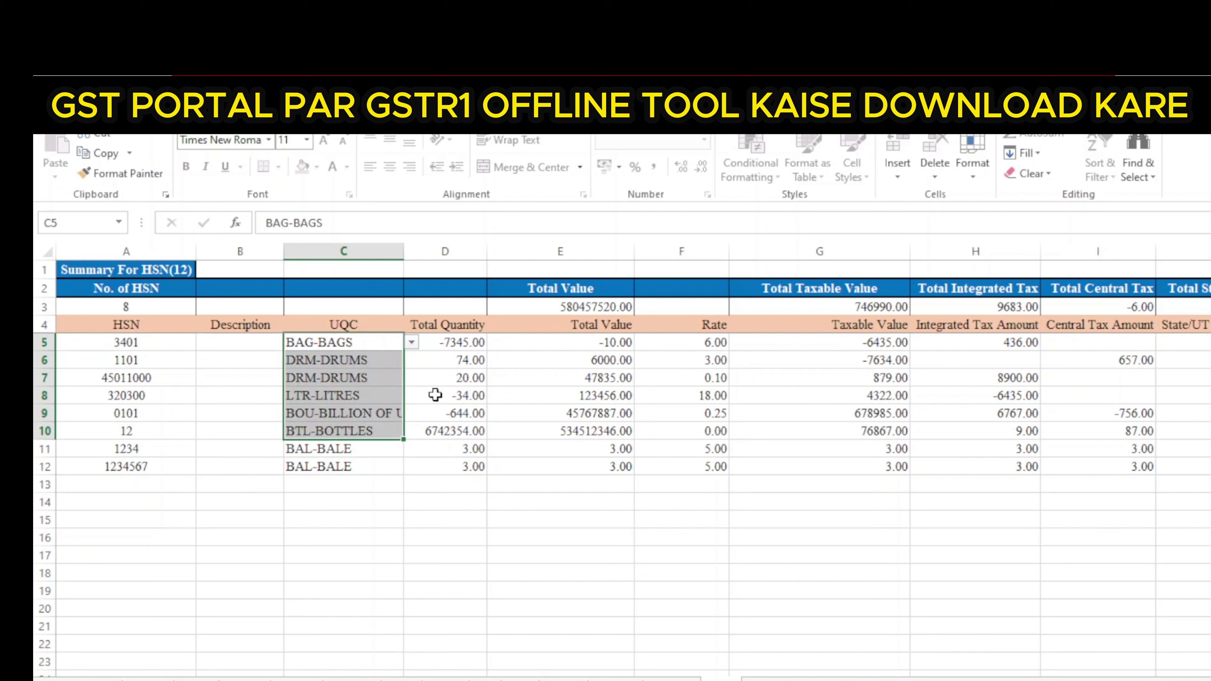
drag(465, 342, 462, 448)
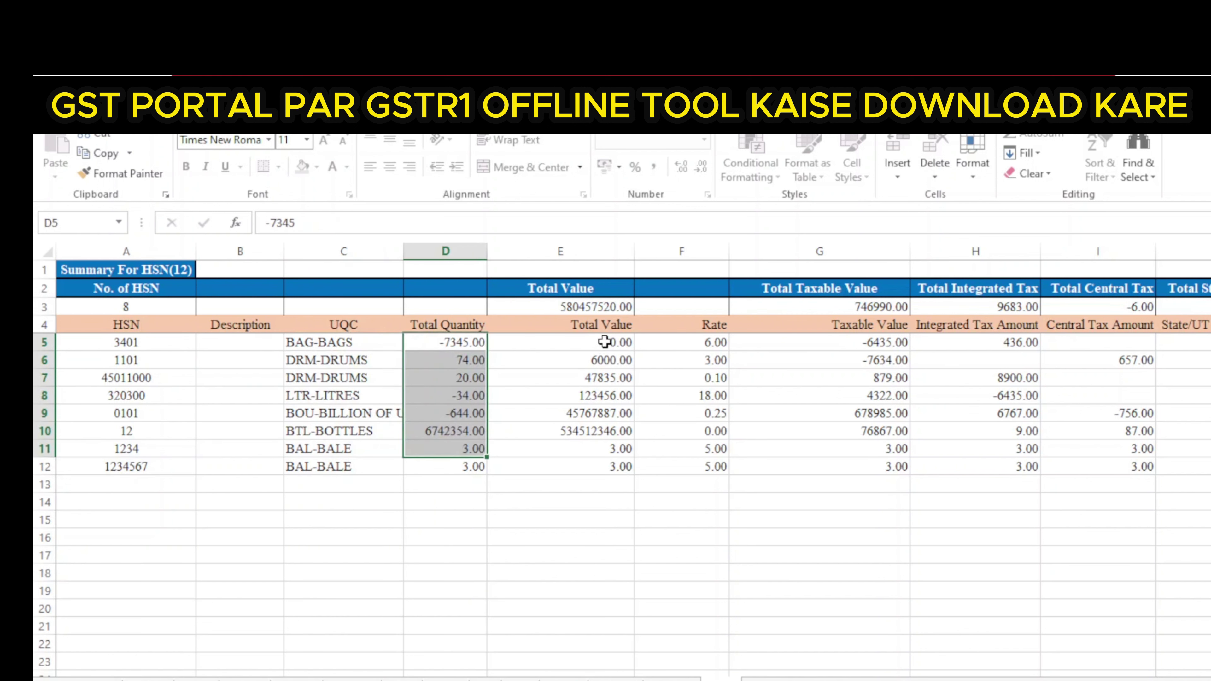
drag(605, 342, 604, 448)
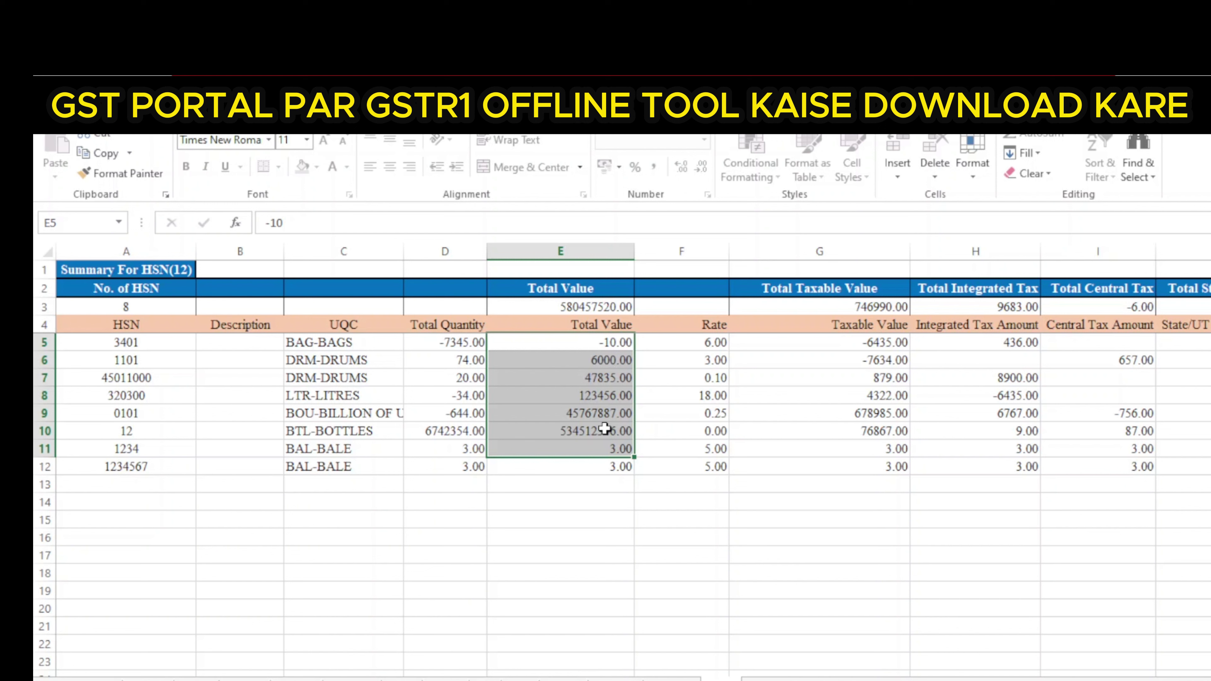
click(615, 503)
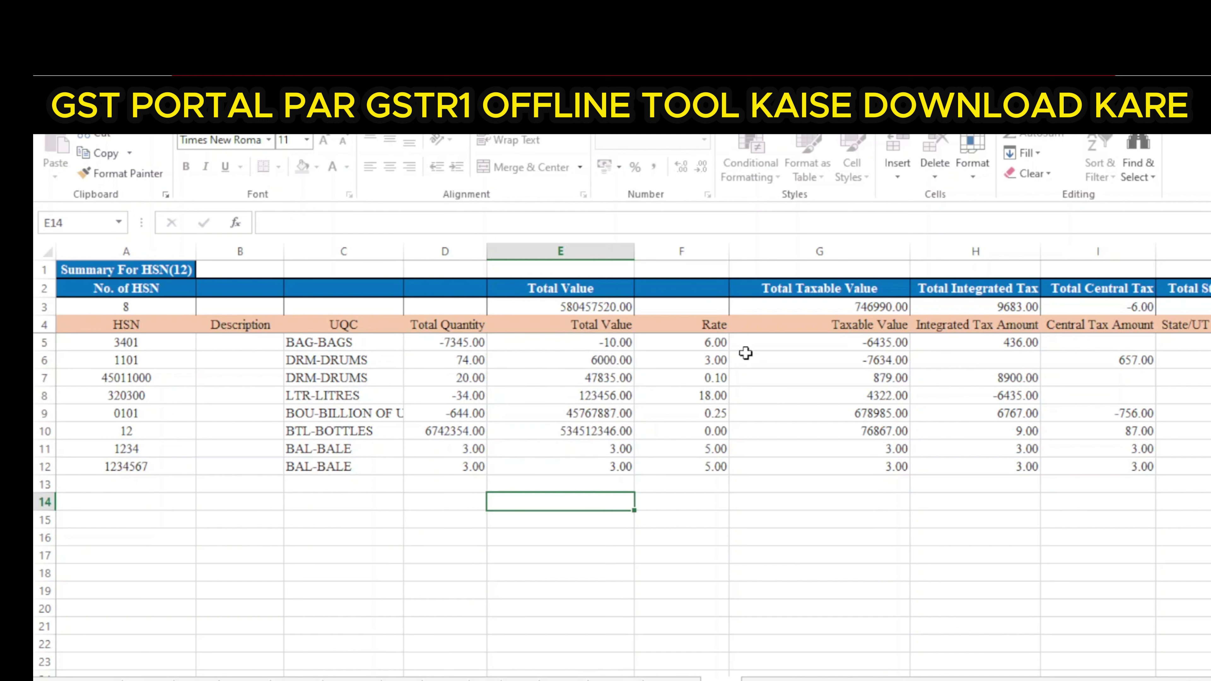
drag(690, 343, 701, 465)
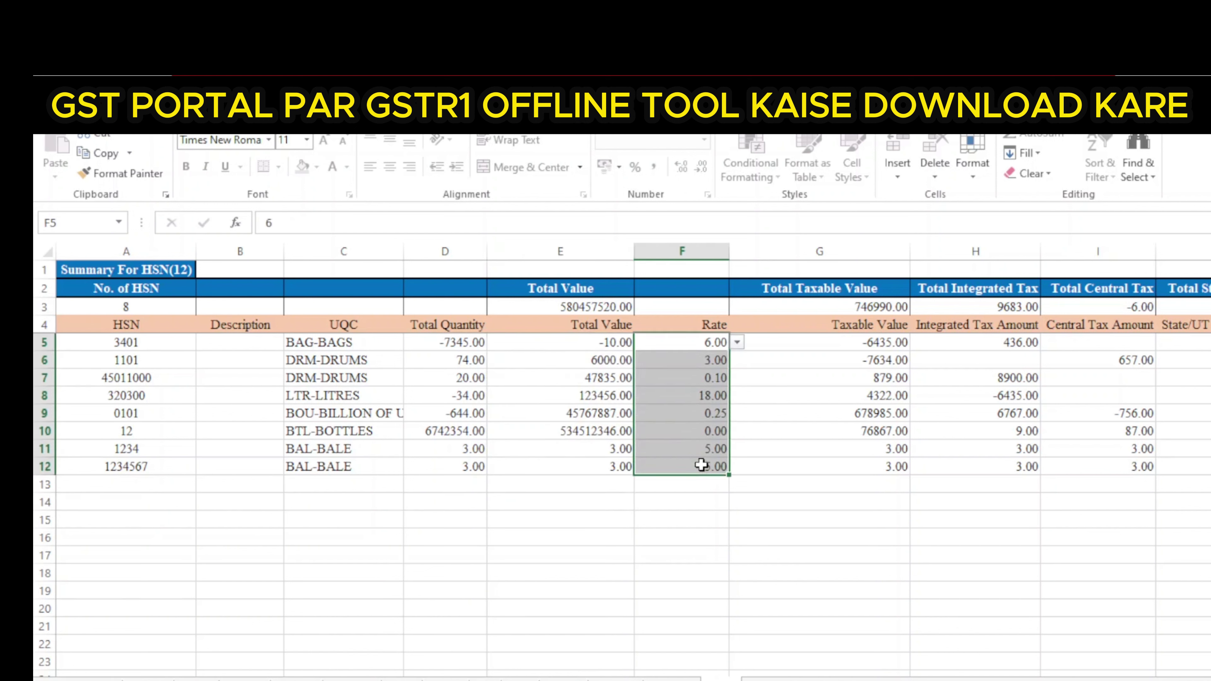
click(177, 344)
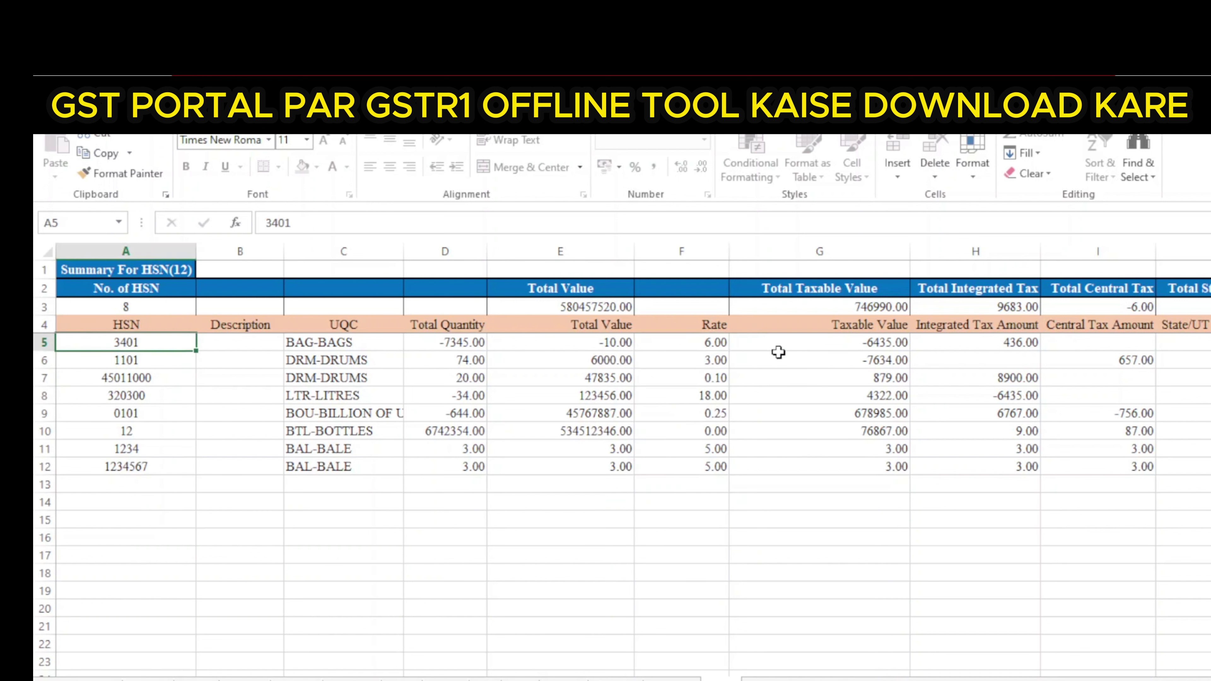
drag(861, 346, 856, 442)
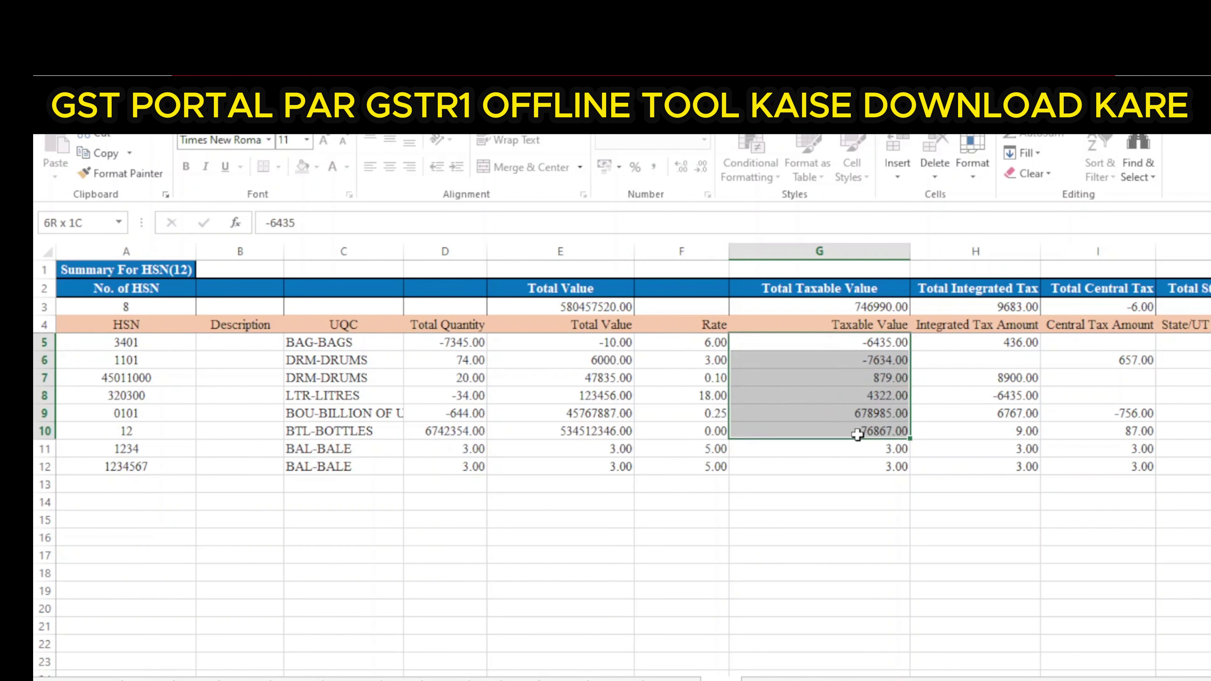
drag(1009, 428, 1008, 449)
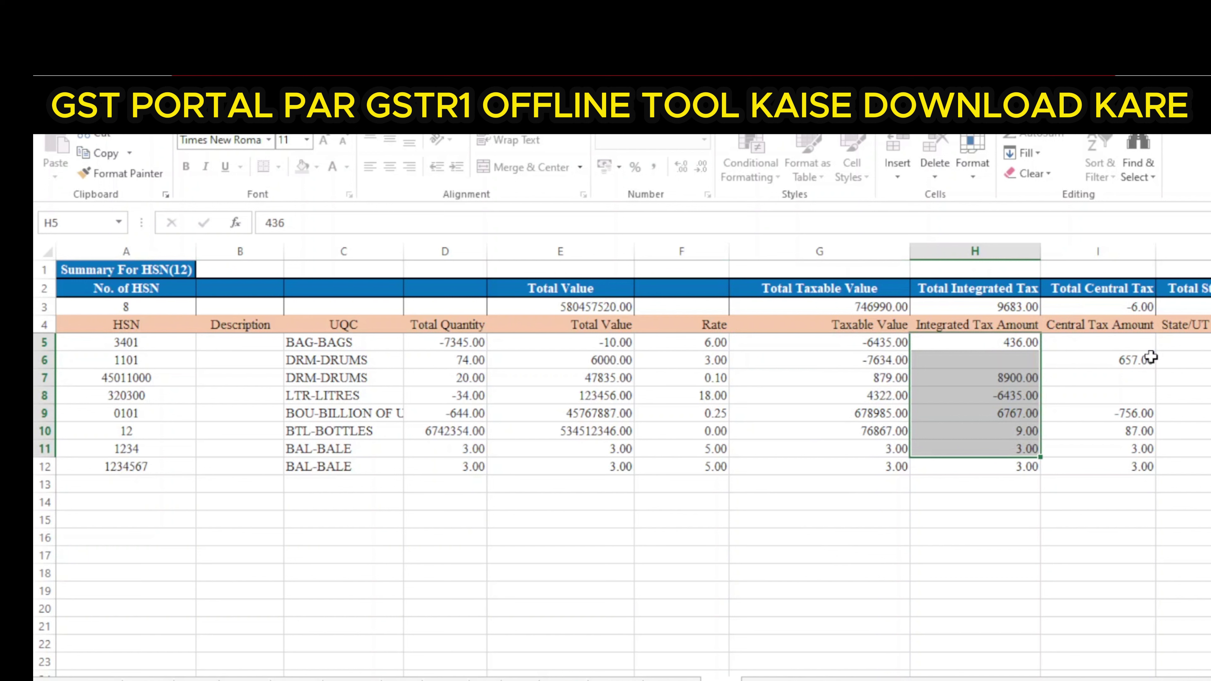
drag(1149, 343, 1149, 450)
drag(1197, 342, 1197, 467)
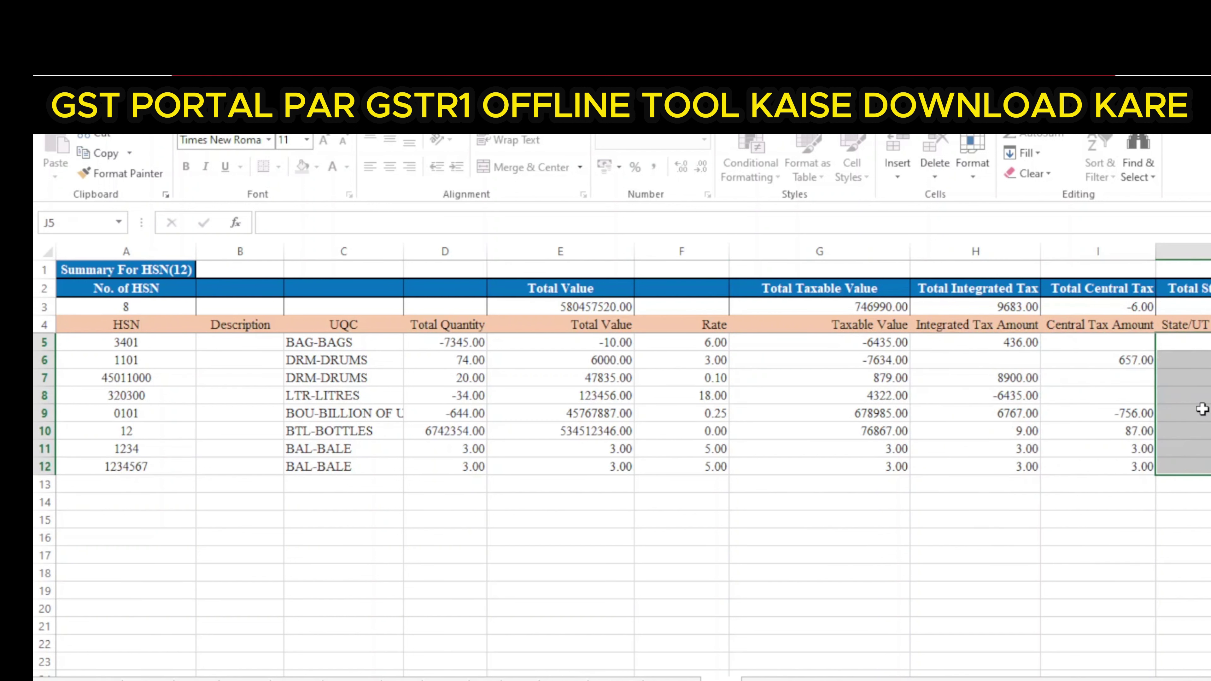
scroll(1201, 409, right, 2)
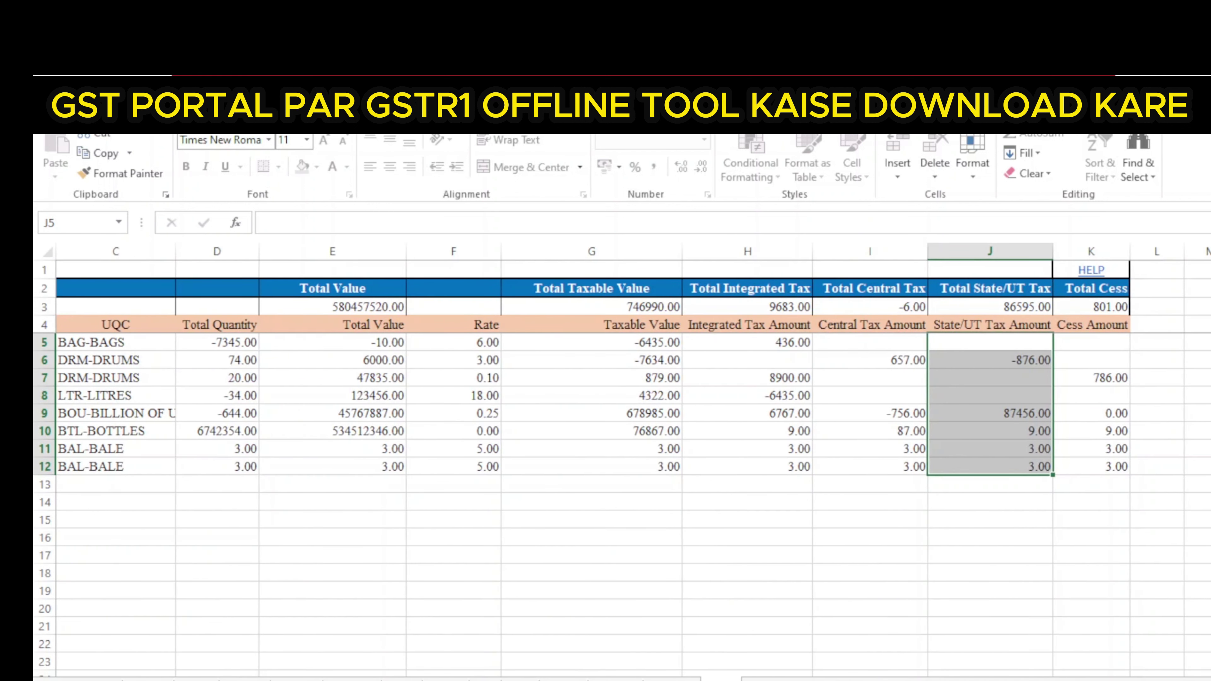
drag(1104, 342, 1116, 460)
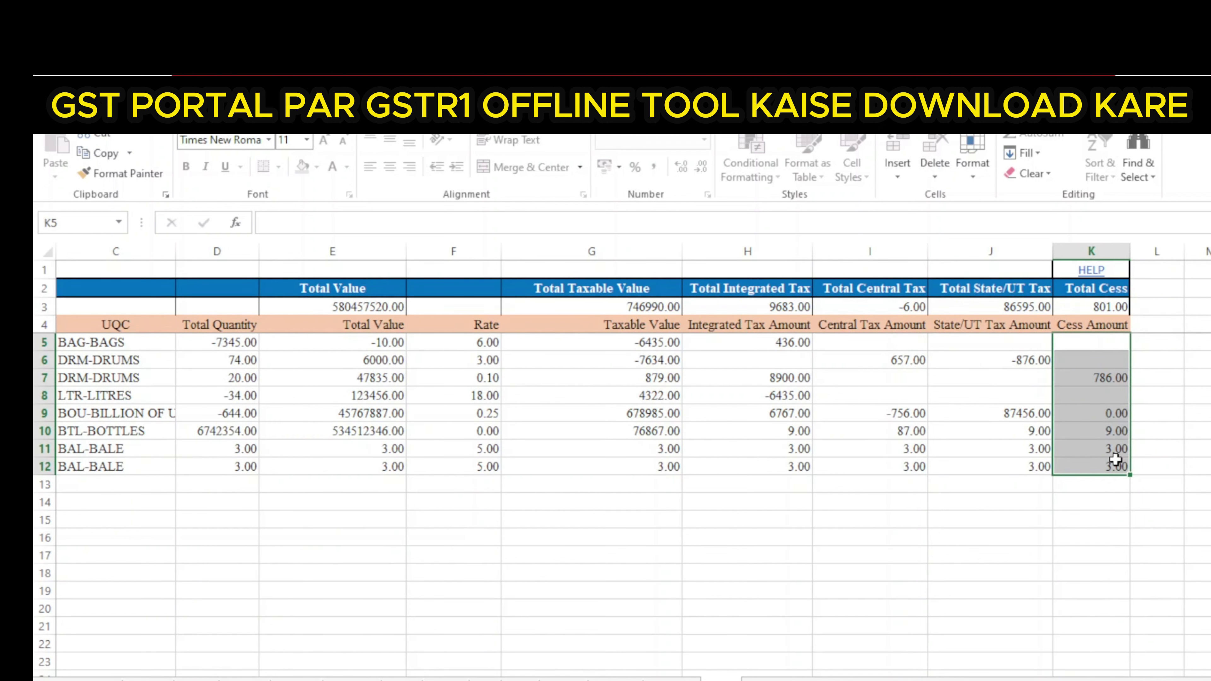
Move to the docs sheet and check the first document row: serial from A1, total 51235, cancelled 6123.
key(ctrl+Page_Down)
click(235, 369)
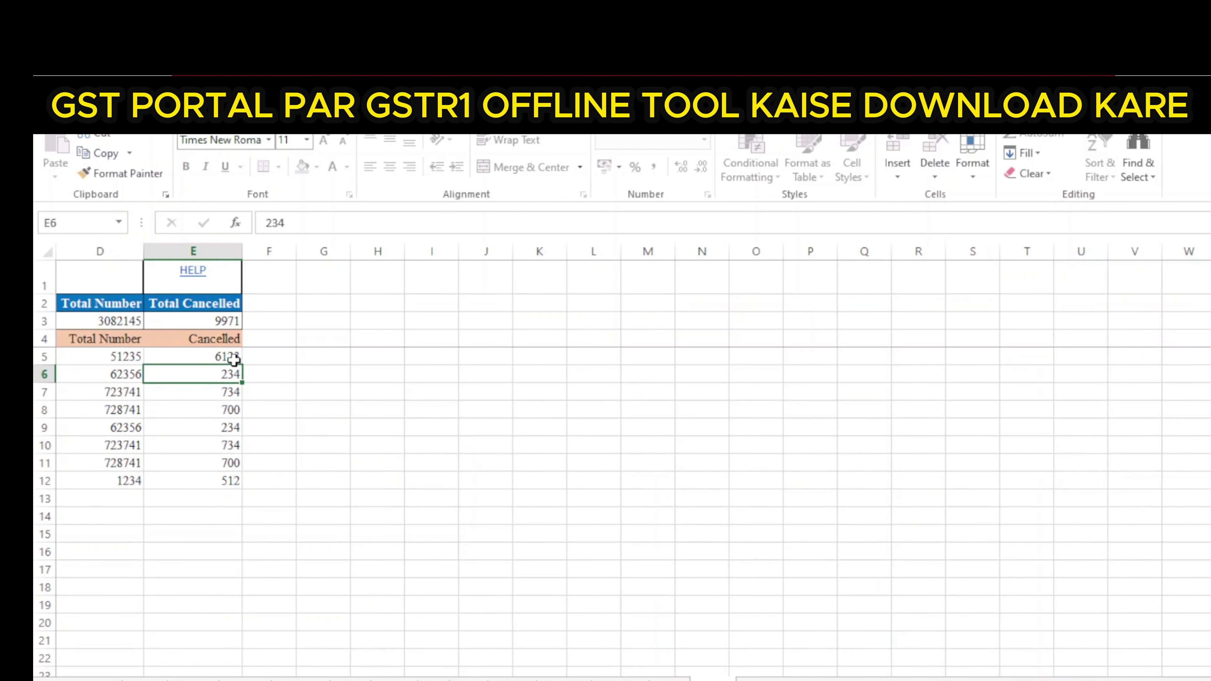
scroll(234, 360, left, 3)
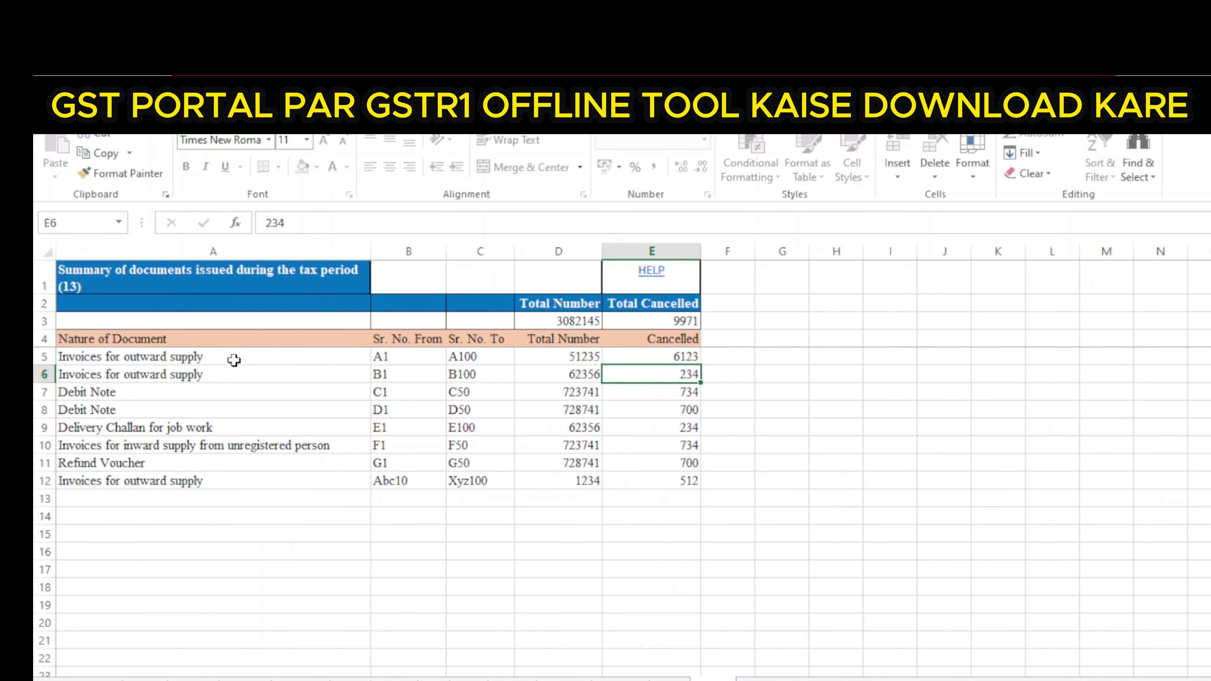
click(158, 359)
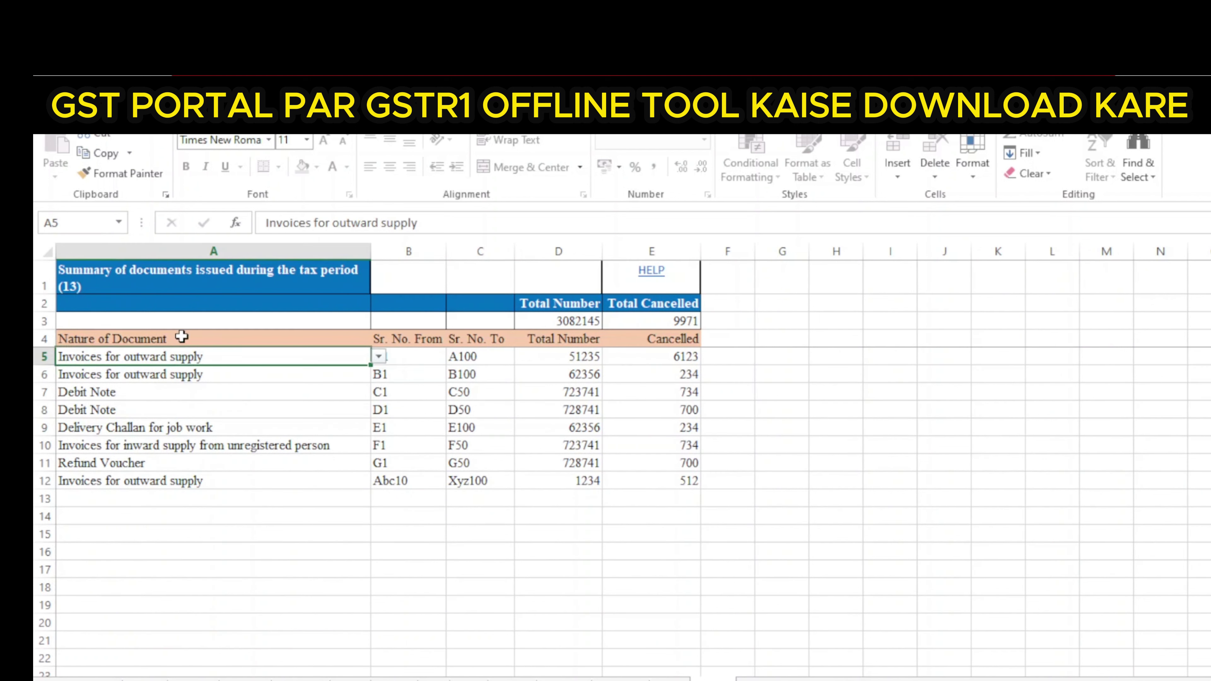
click(411, 356)
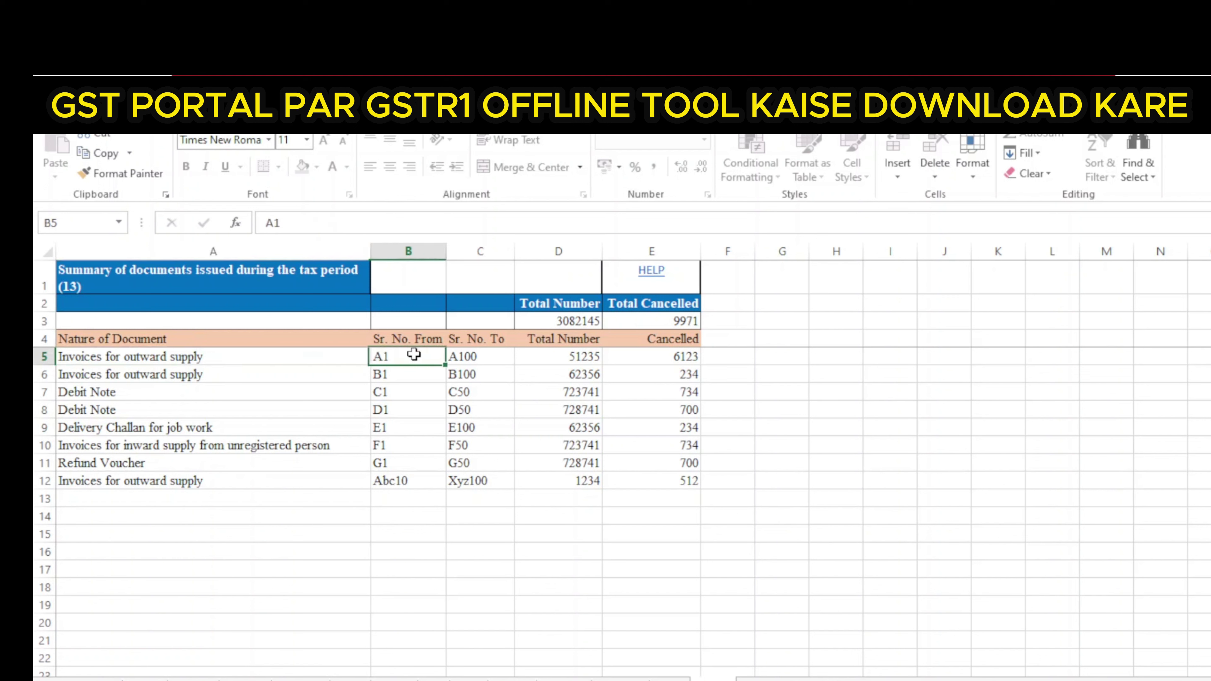
click(489, 360)
click(587, 363)
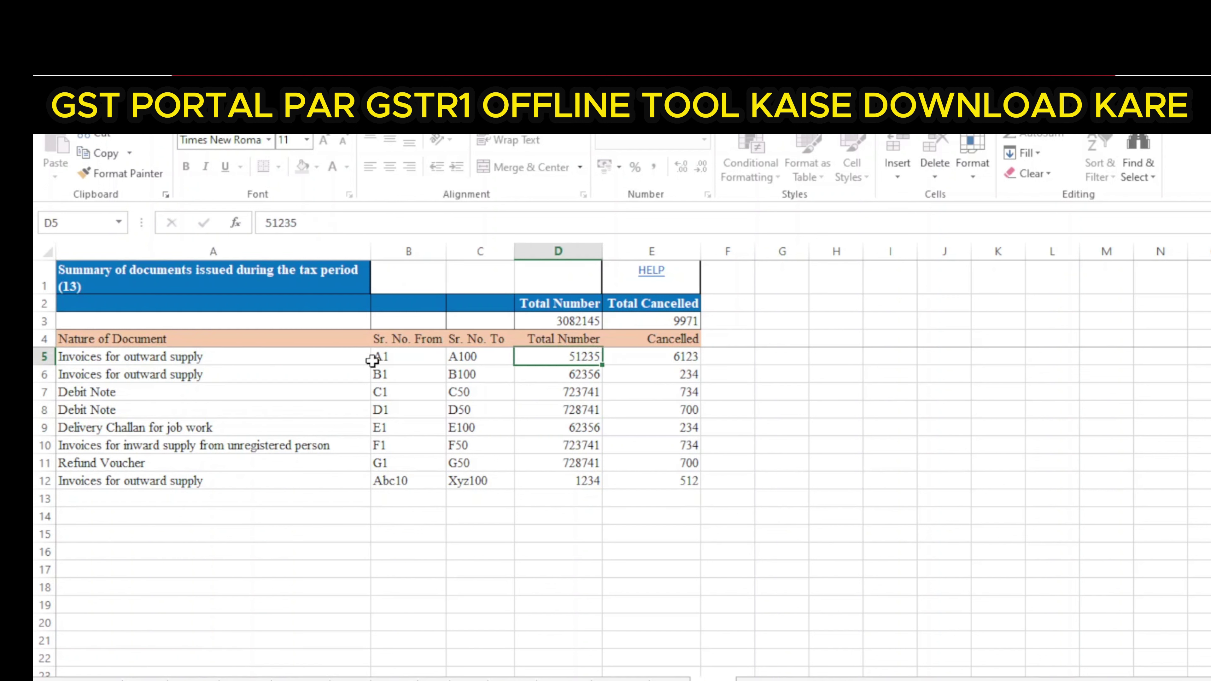
click(677, 354)
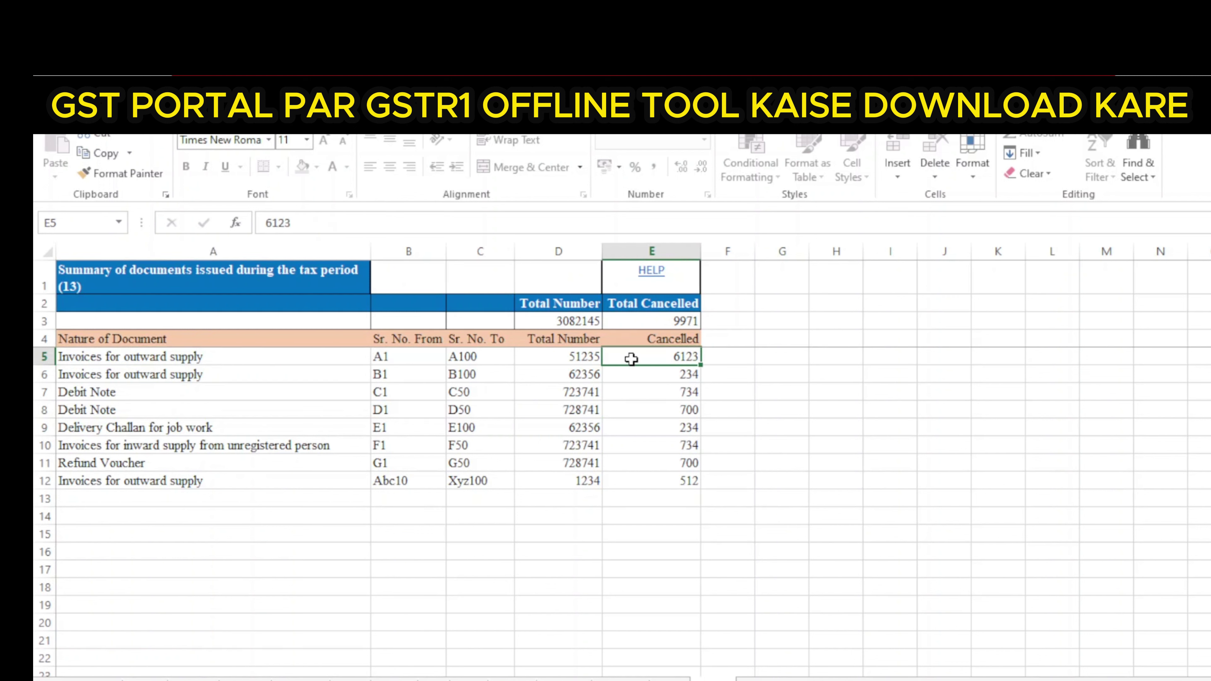
Check the second document row (B1 to B100), then the Debit Note and Delivery Challan entries.
click(197, 379)
click(402, 379)
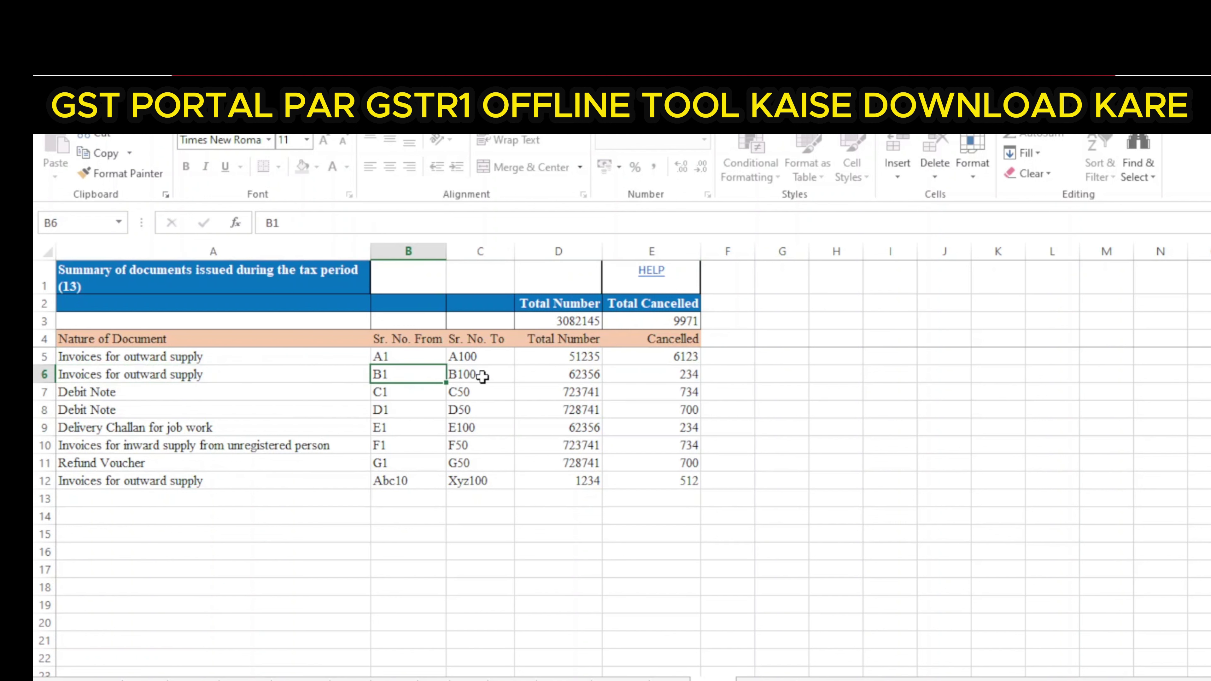
click(483, 377)
key(Right)
key(Right)
key(Right)
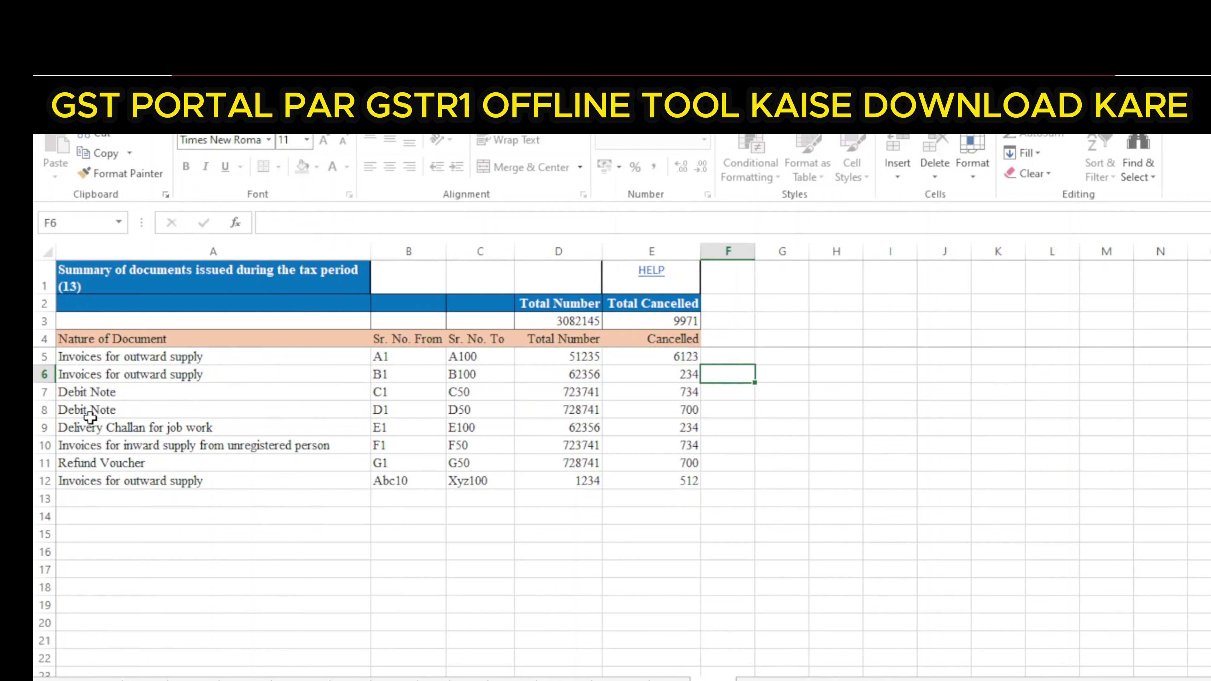
click(126, 396)
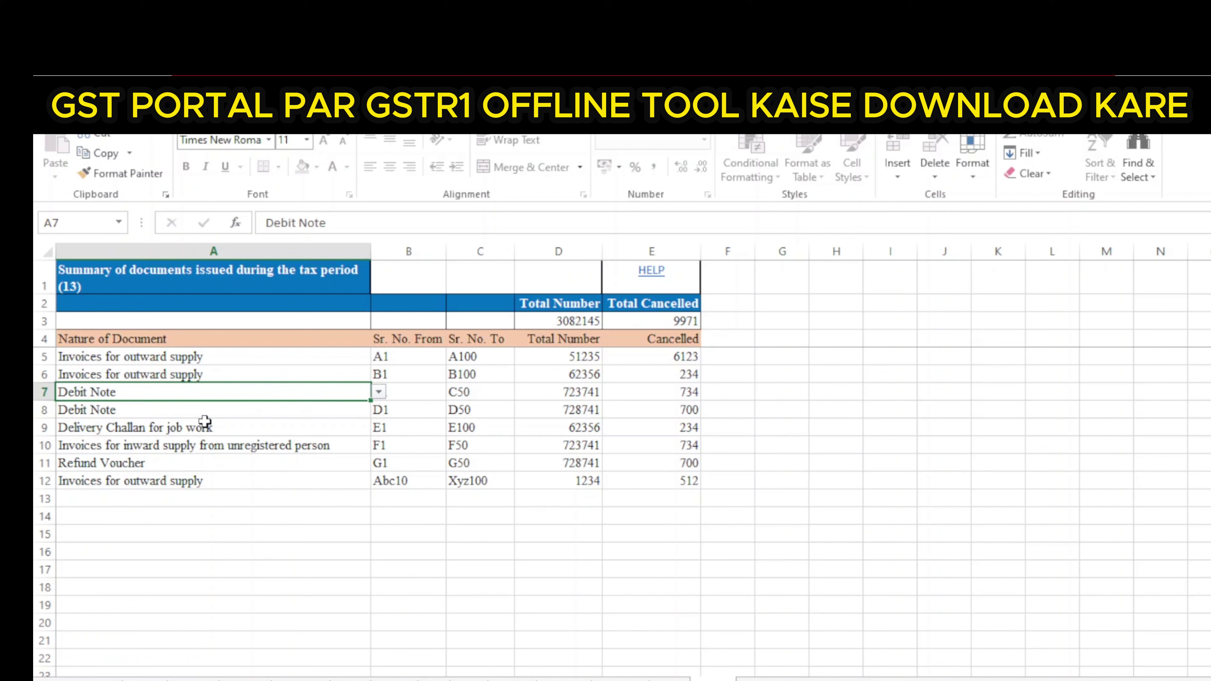
key(Down)
key(Down)
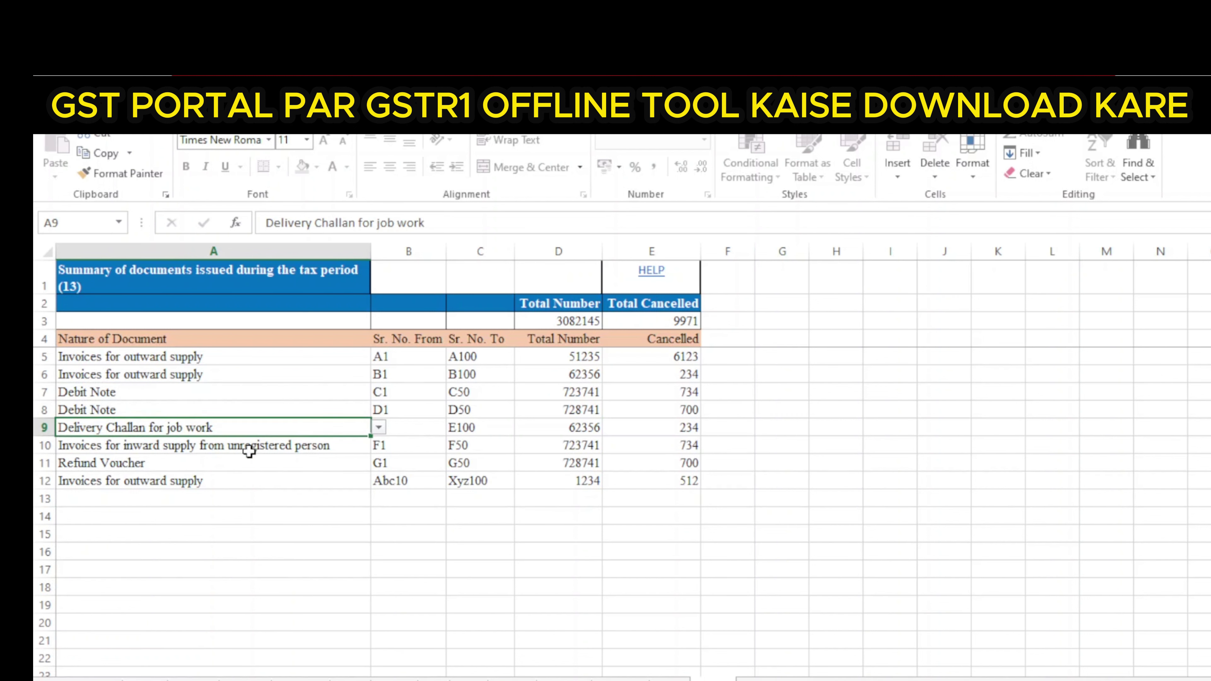
Review the Refund Voucher, unregistered inward supply and last invoice rows, ending serial Xyz100.
click(209, 449)
click(177, 462)
click(177, 449)
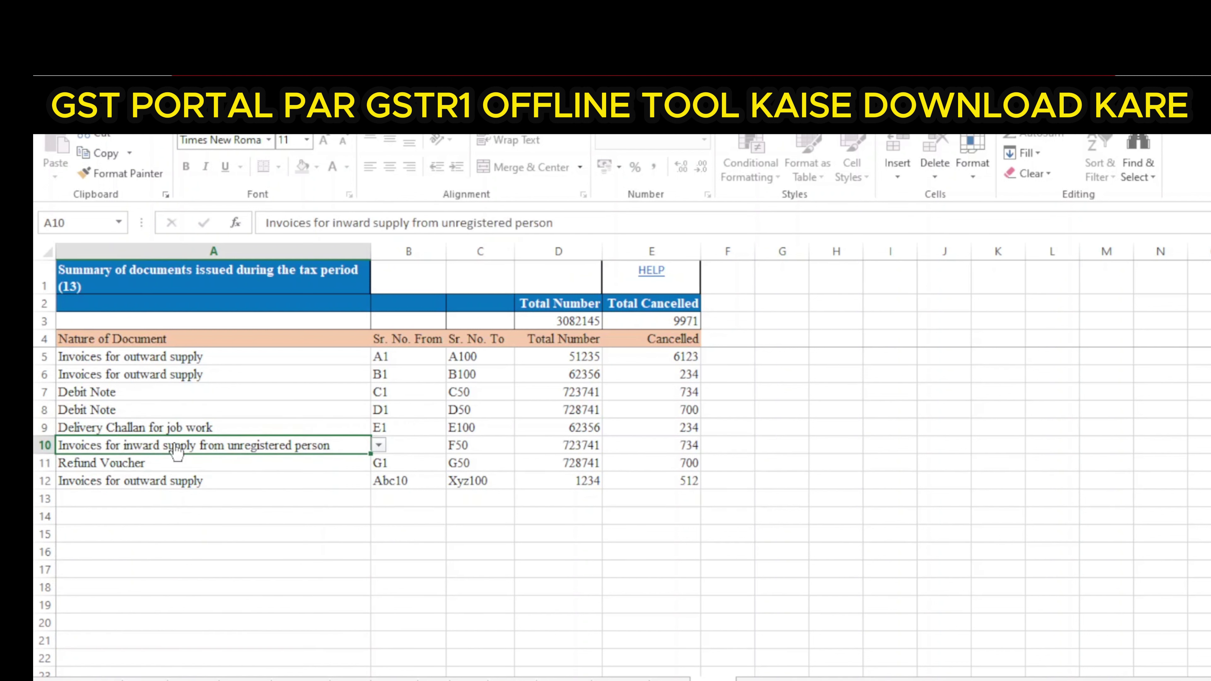
click(160, 498)
click(171, 482)
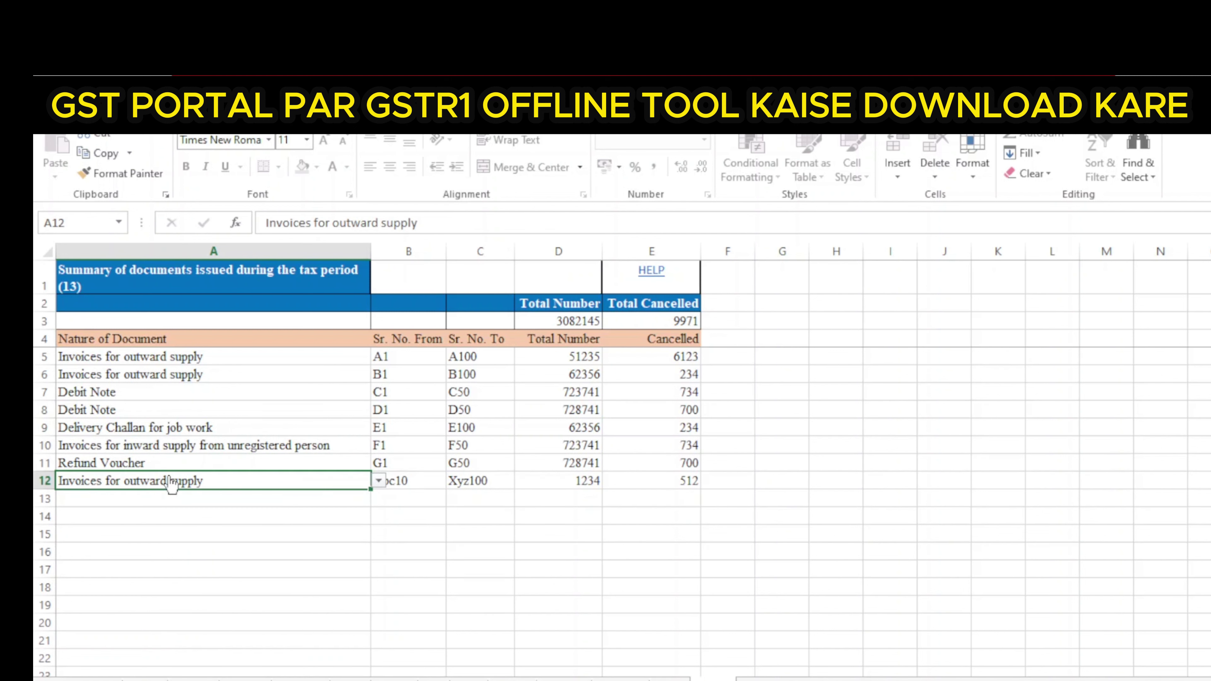
click(497, 475)
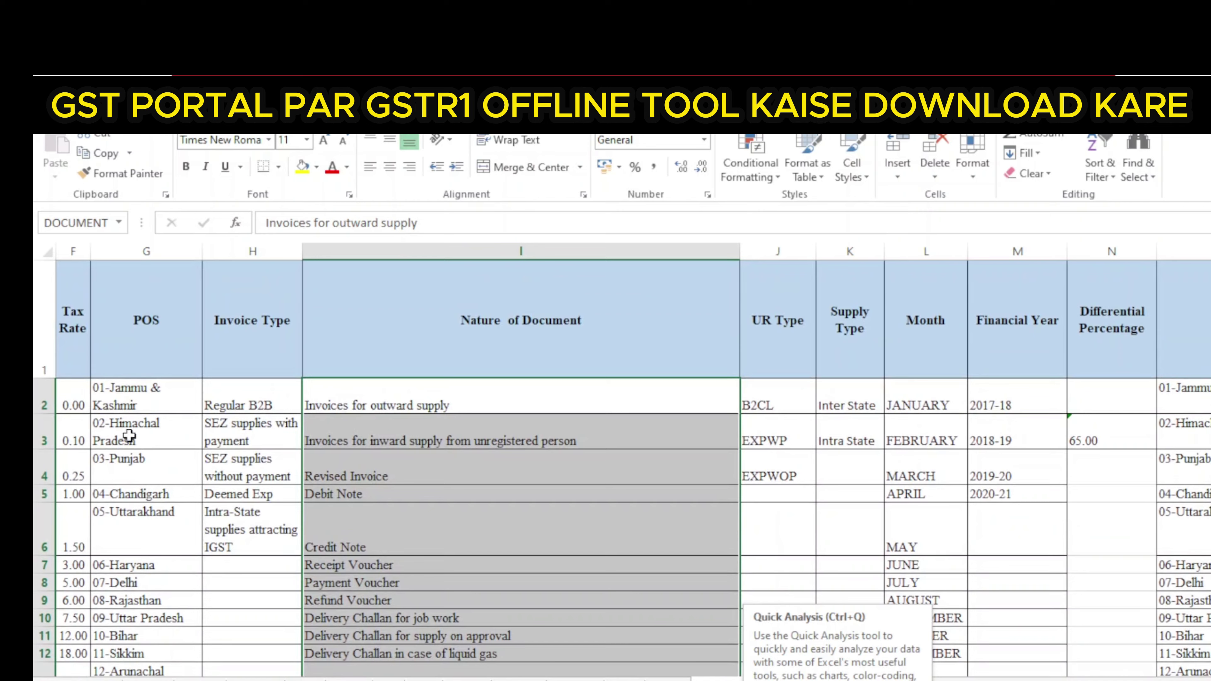
Scroll through the lists sheet and clear the 21-Odisha entry in G22.
scroll(129, 436, down, 1)
drag(143, 305, 143, 589)
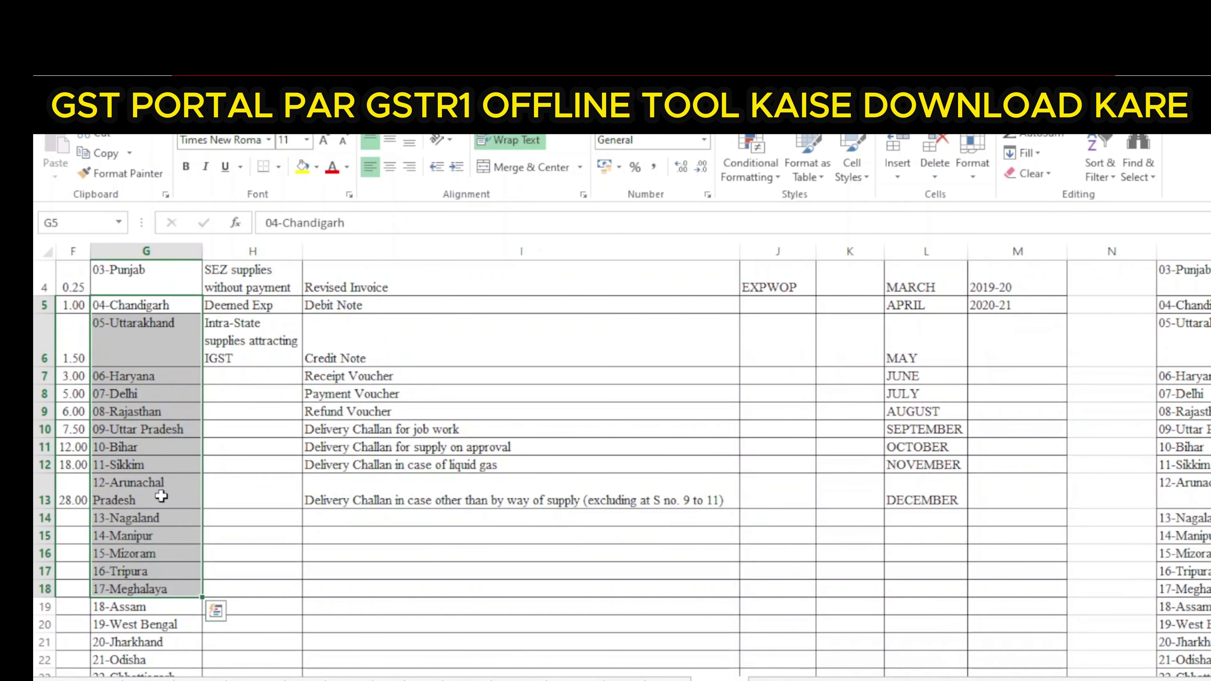
scroll(255, 361, down, 3)
drag(198, 446, 170, 581)
scroll(199, 539, up, 2)
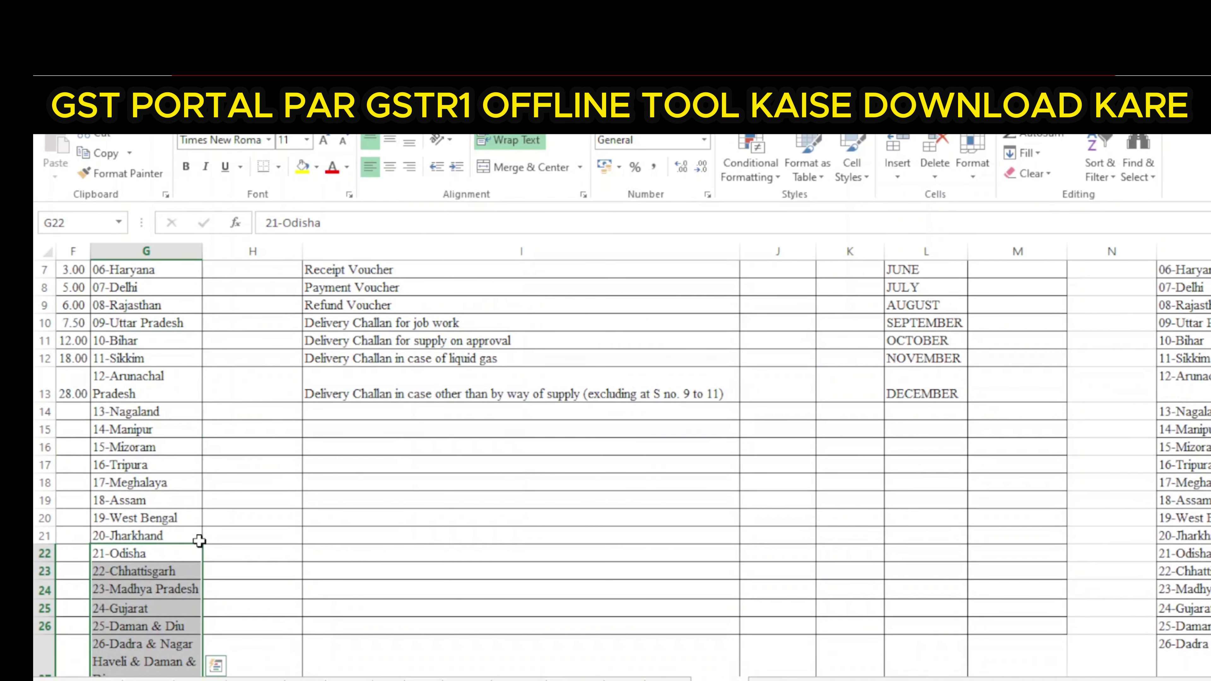
key(BackSpace)
Dismiss the Save As window without saving, then switch to the File Explorer folder holding the offline tool.
key(F12)
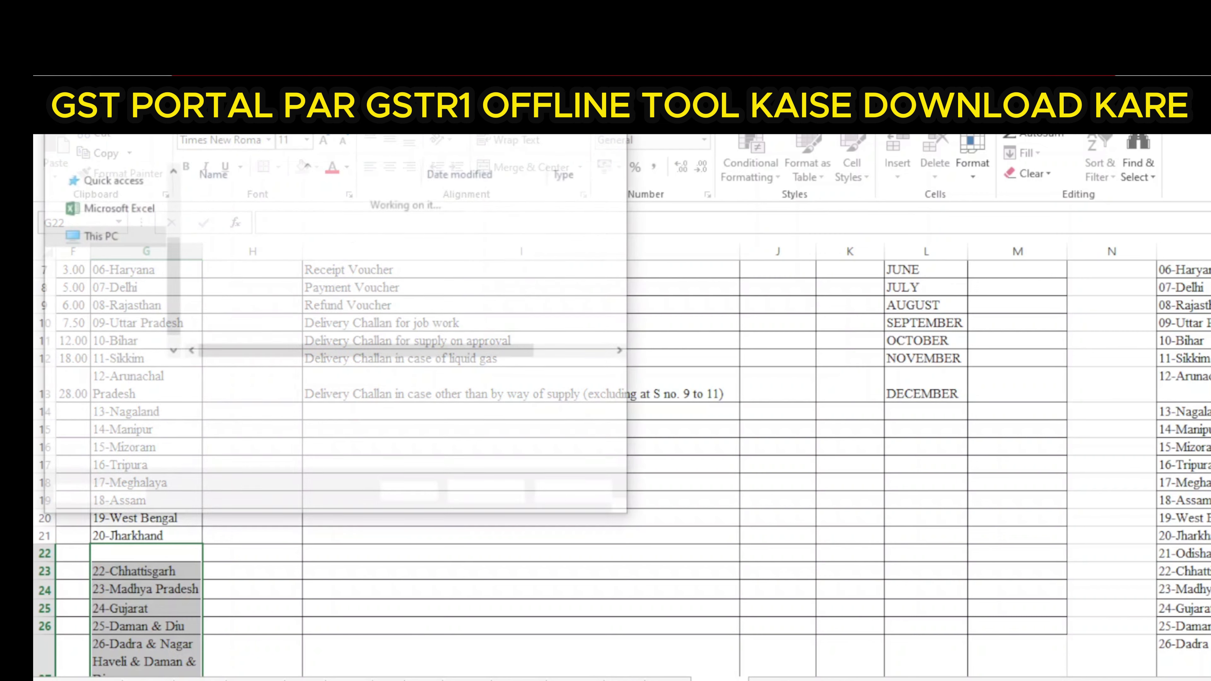
click(521, 496)
scroll(258, 453, up, 2)
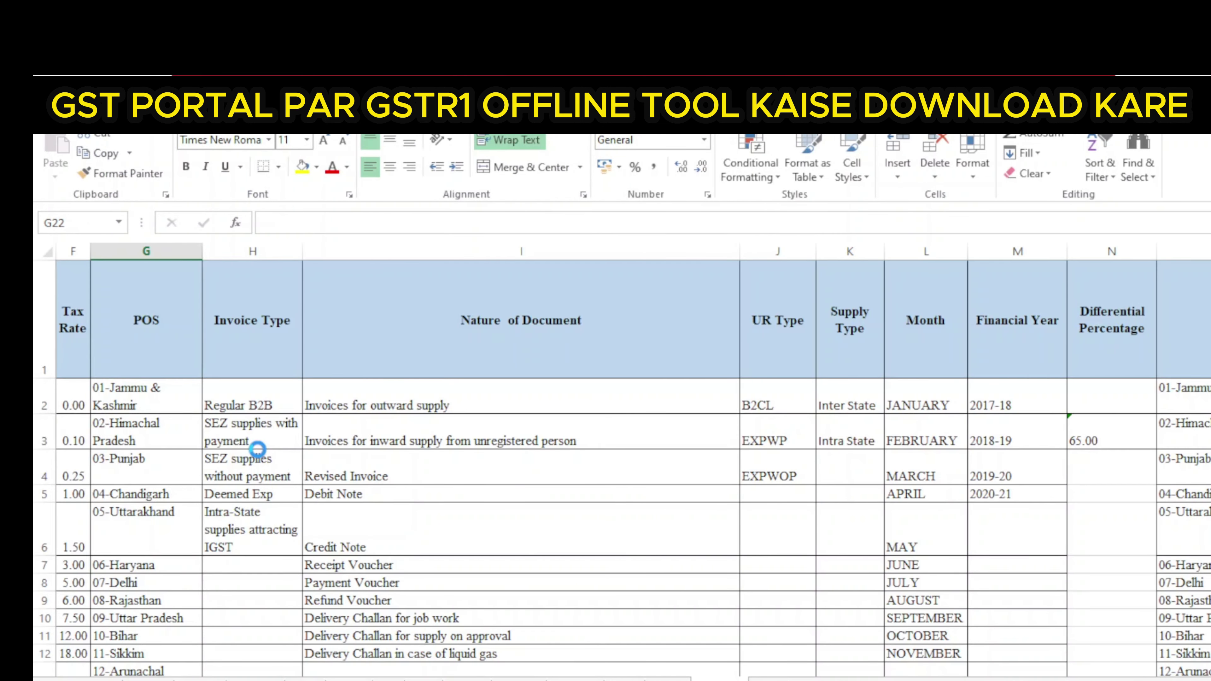
key(alt+Tab)
key(Up)
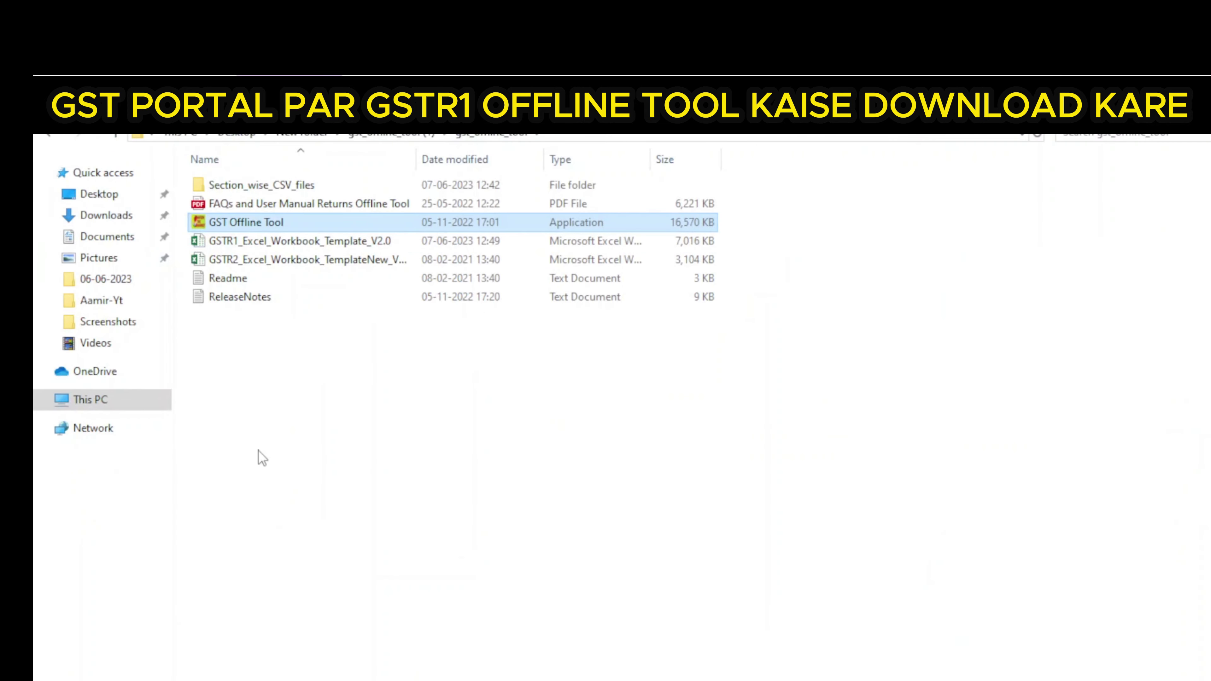
Run the GST Offline Tool installer with default folder and options, and acknowledge the desktop shortcut message.
key(Return)
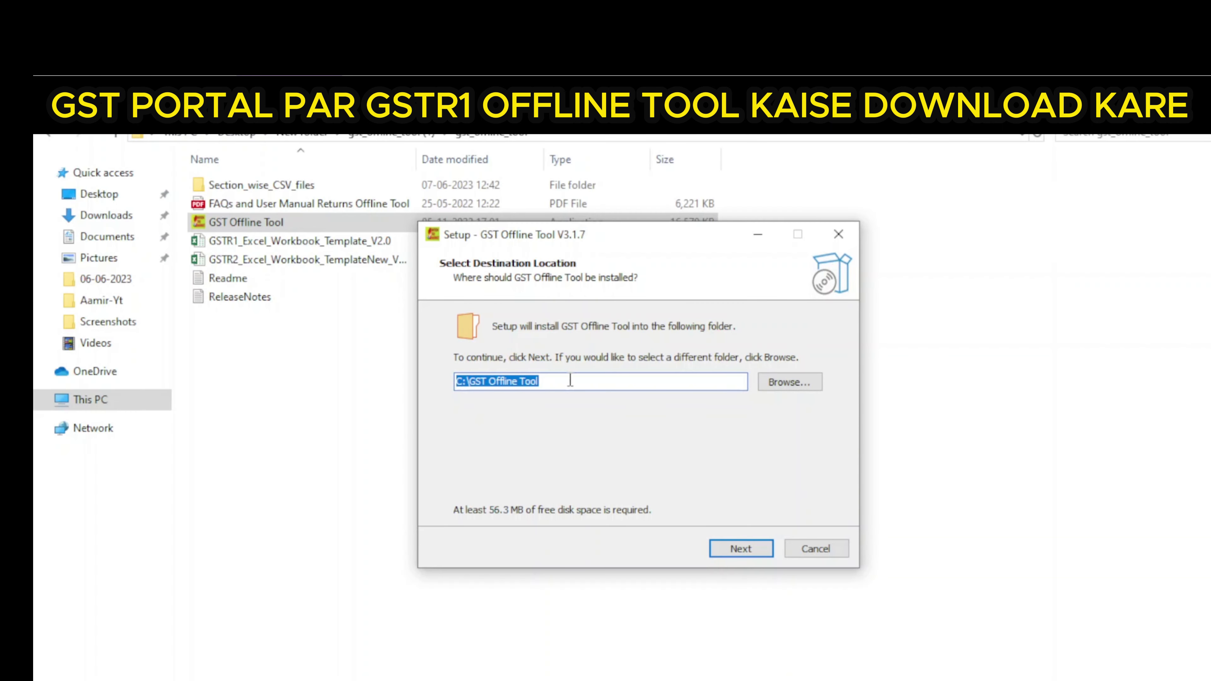
click(739, 548)
click(742, 549)
click(741, 549)
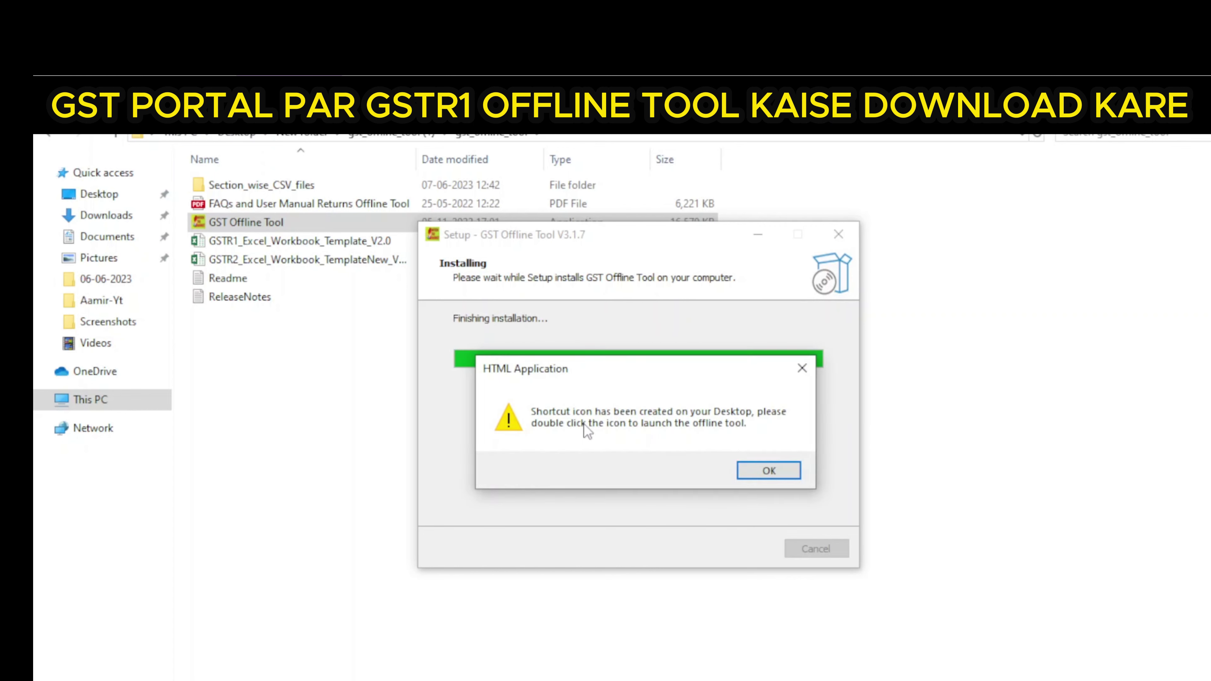
click(751, 468)
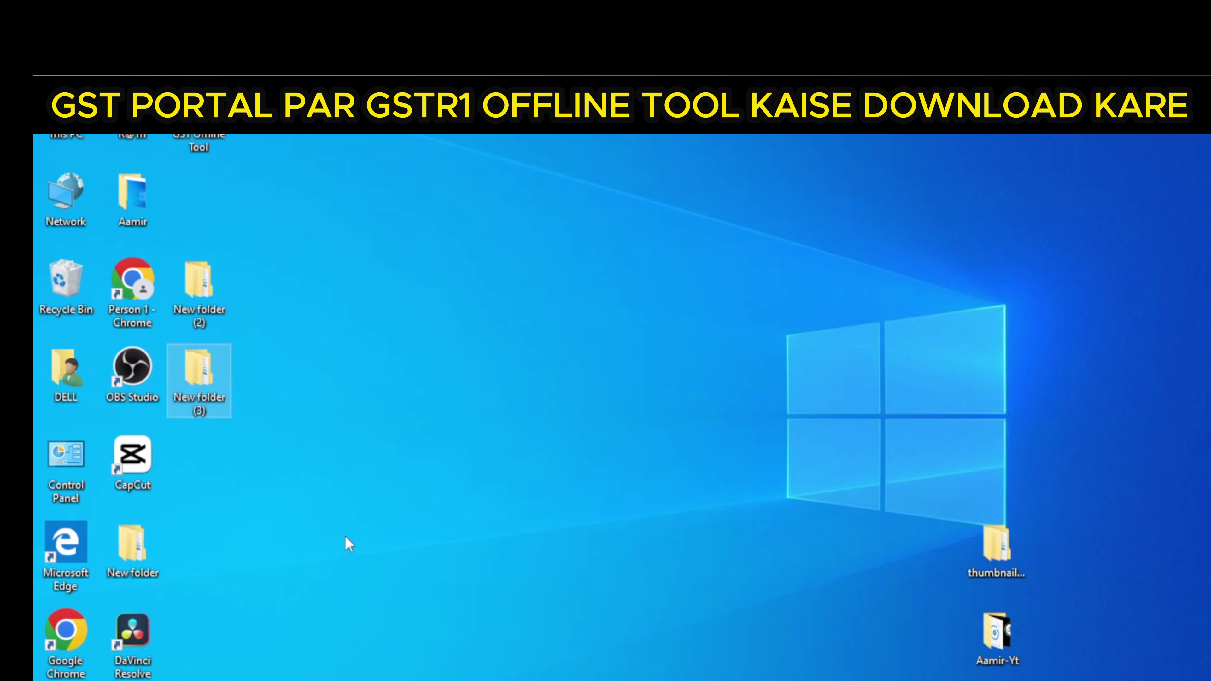
Move the GST Offline Tool desktop icon, then choose NEW under Upload new invoice/other data for return.
drag(198, 143, 602, 457)
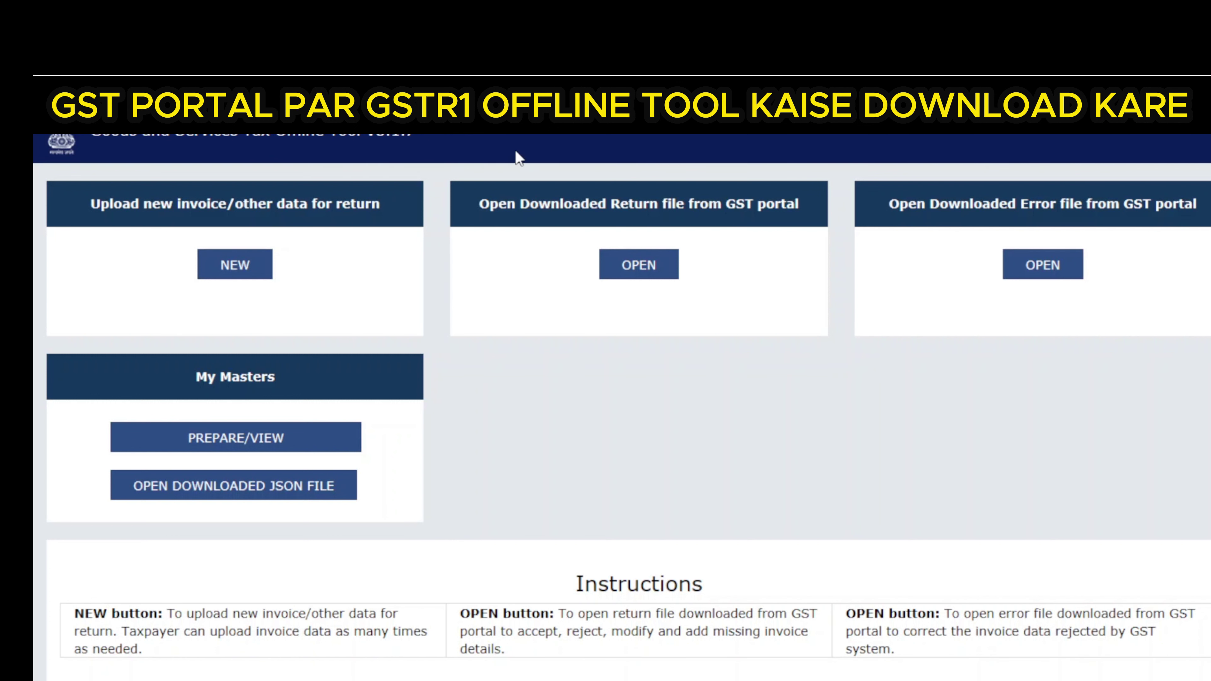
scroll(53, 272, down, 2)
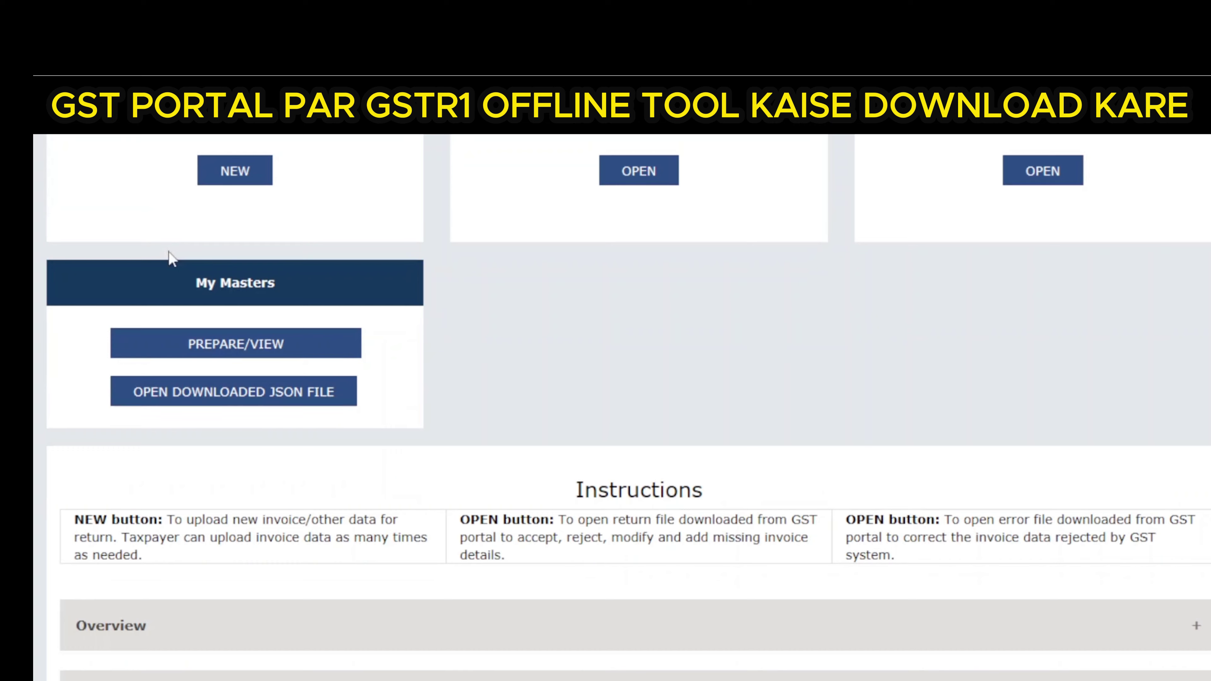
scroll(168, 257, up, 2)
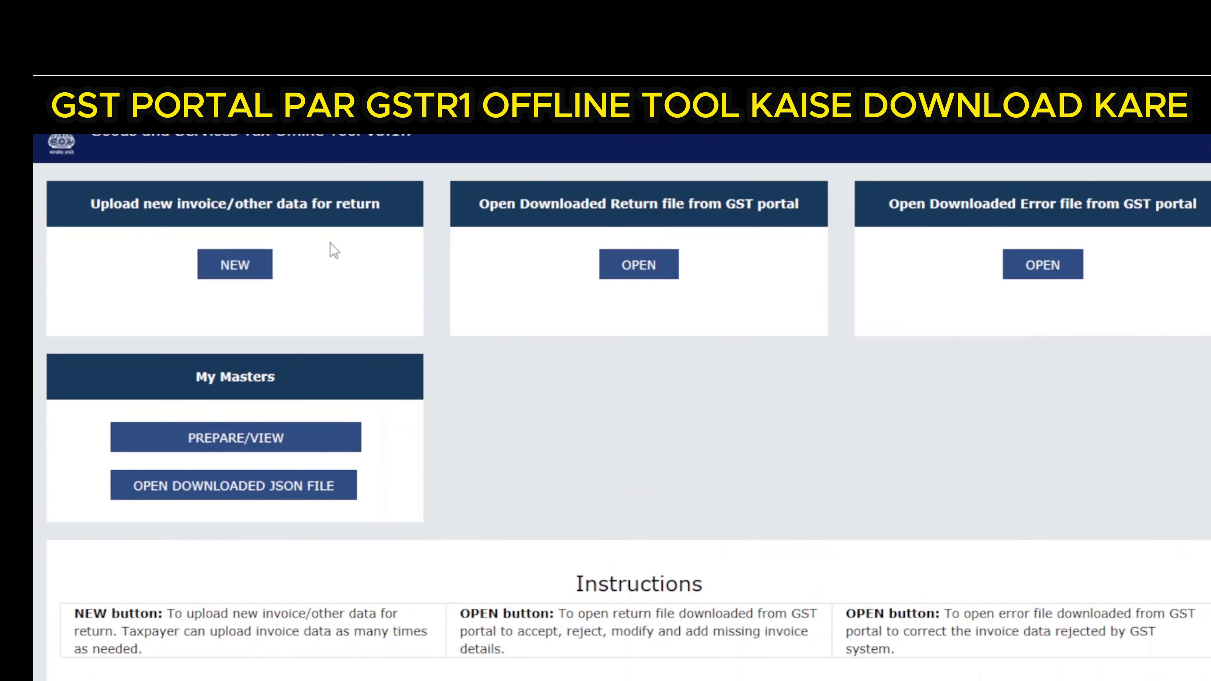
click(255, 271)
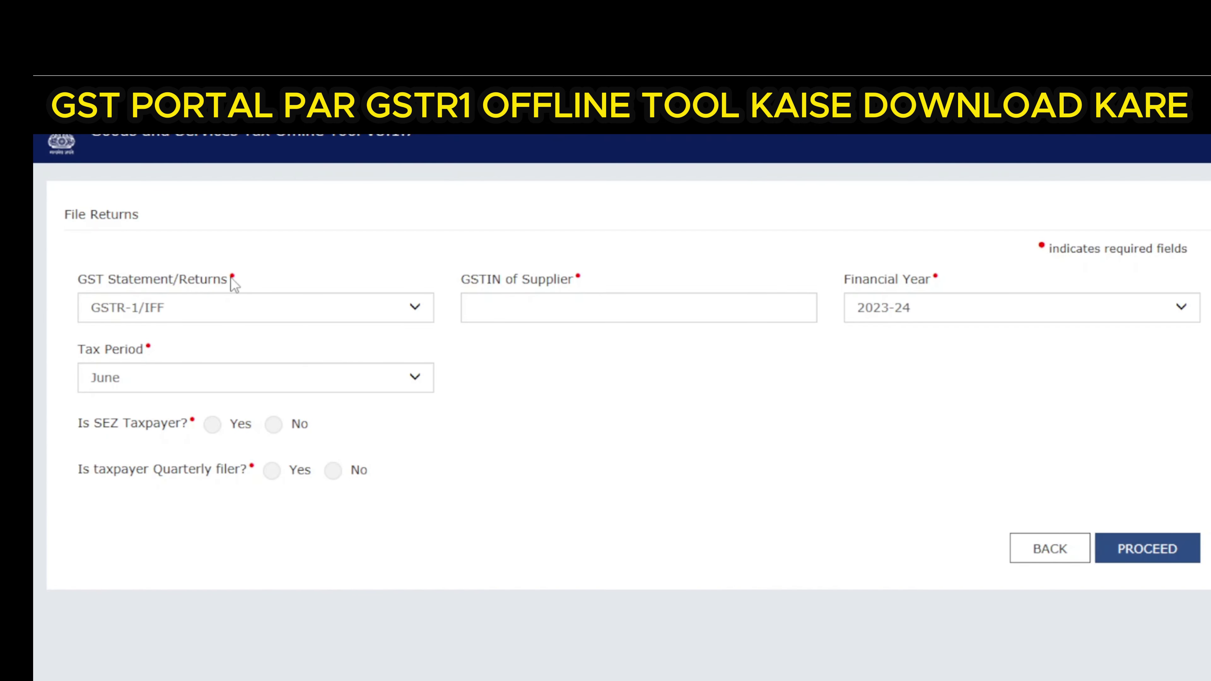
Confirm the return type is GSTR-1/IFF and enter the supplier's GSTIN.
drag(67, 214, 262, 240)
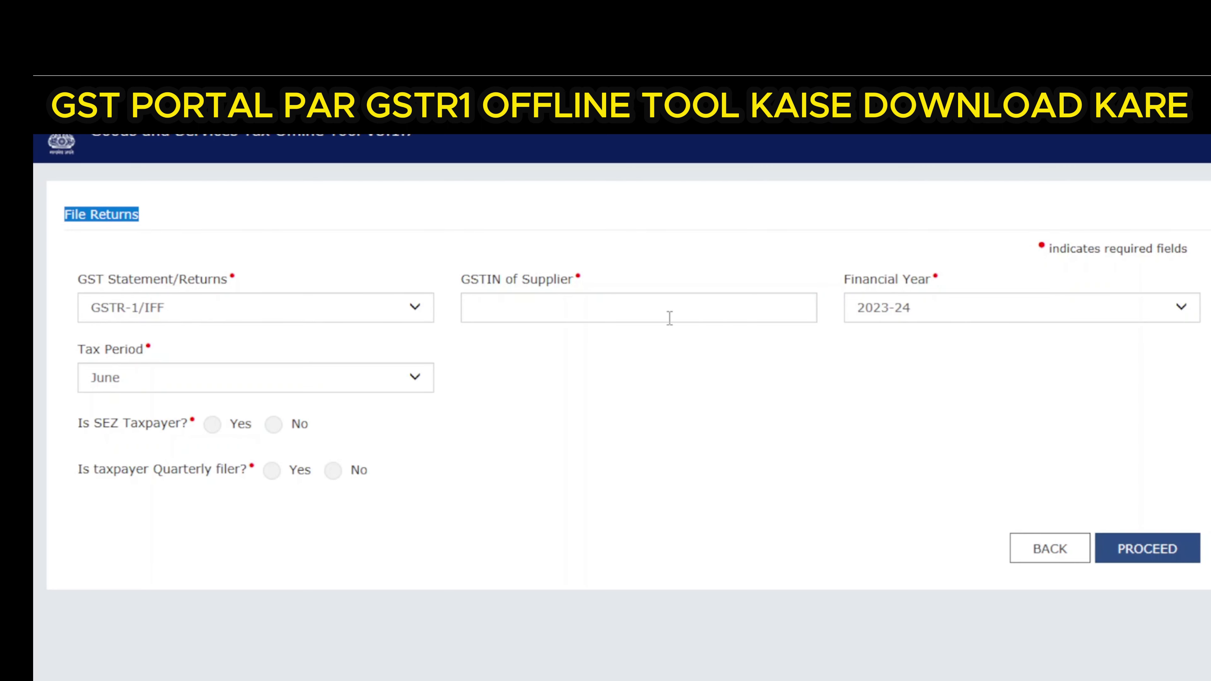
click(177, 308)
click(177, 309)
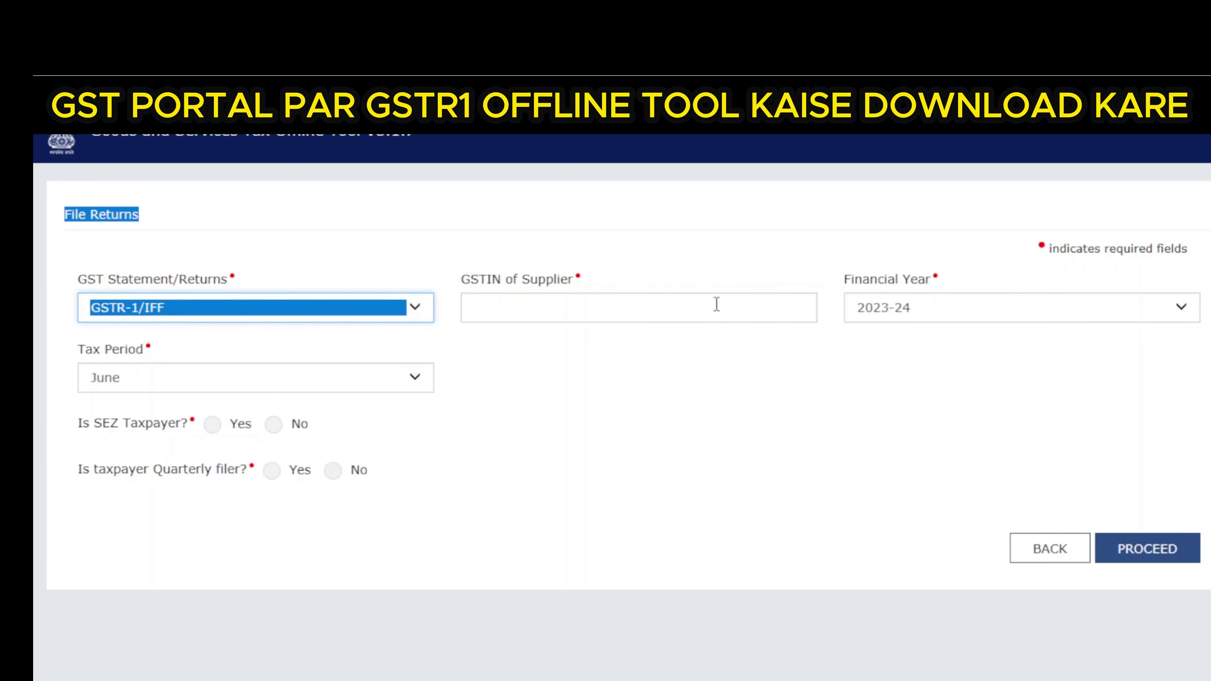
click(675, 317)
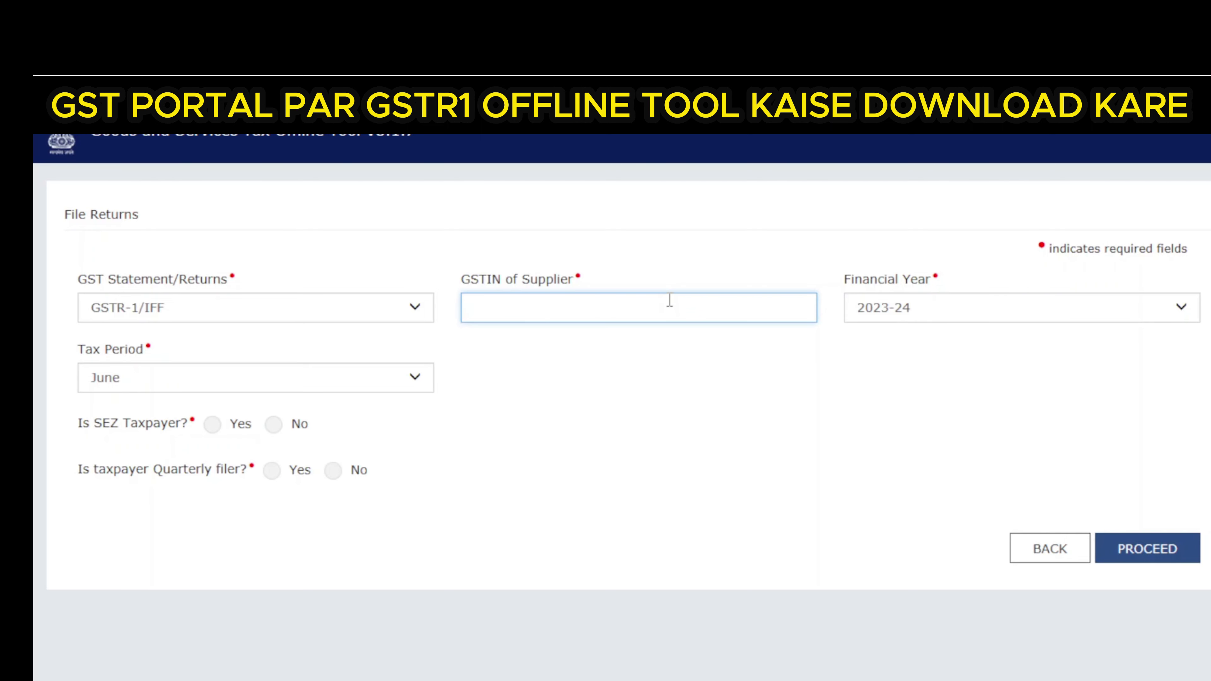
text(07DTWPA6691F1Z6)
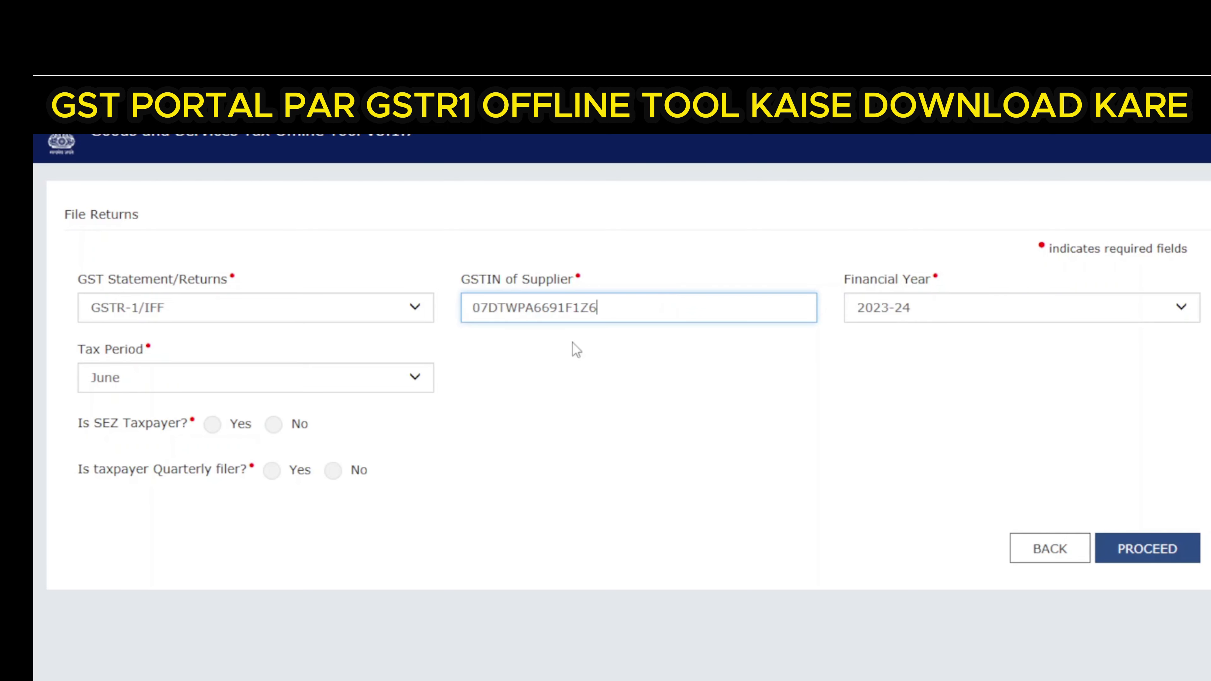
Set the financial year to 2023-24.
click(958, 312)
click(936, 323)
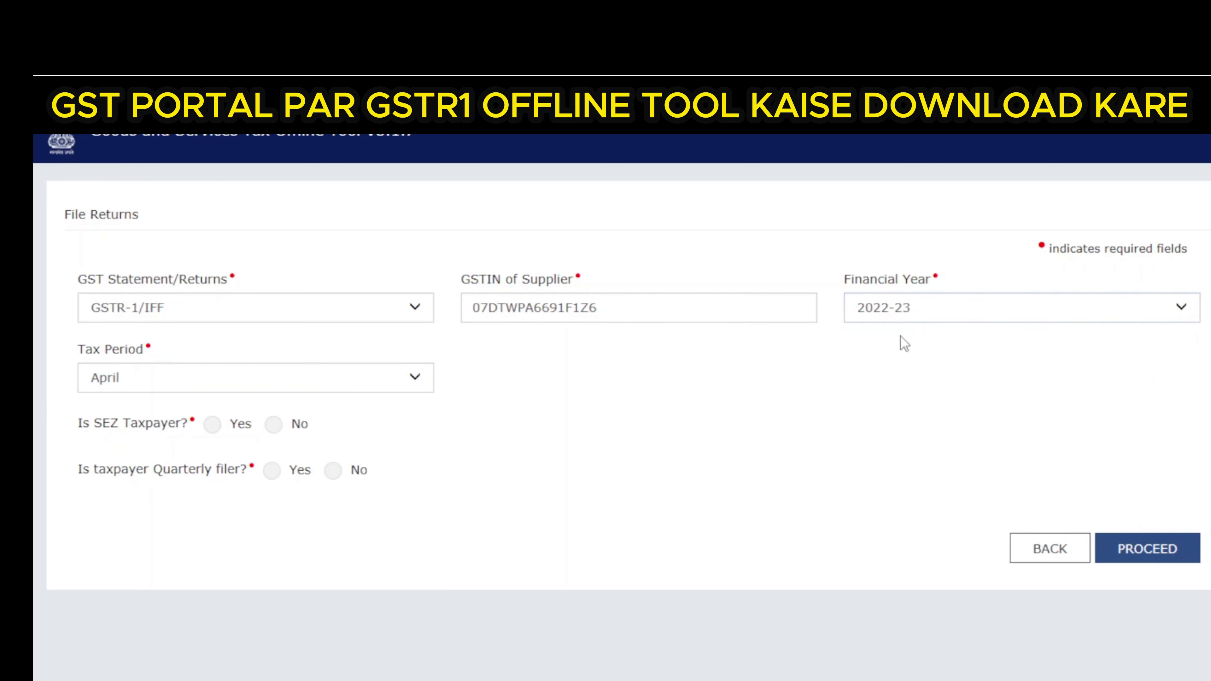
click(906, 315)
click(913, 296)
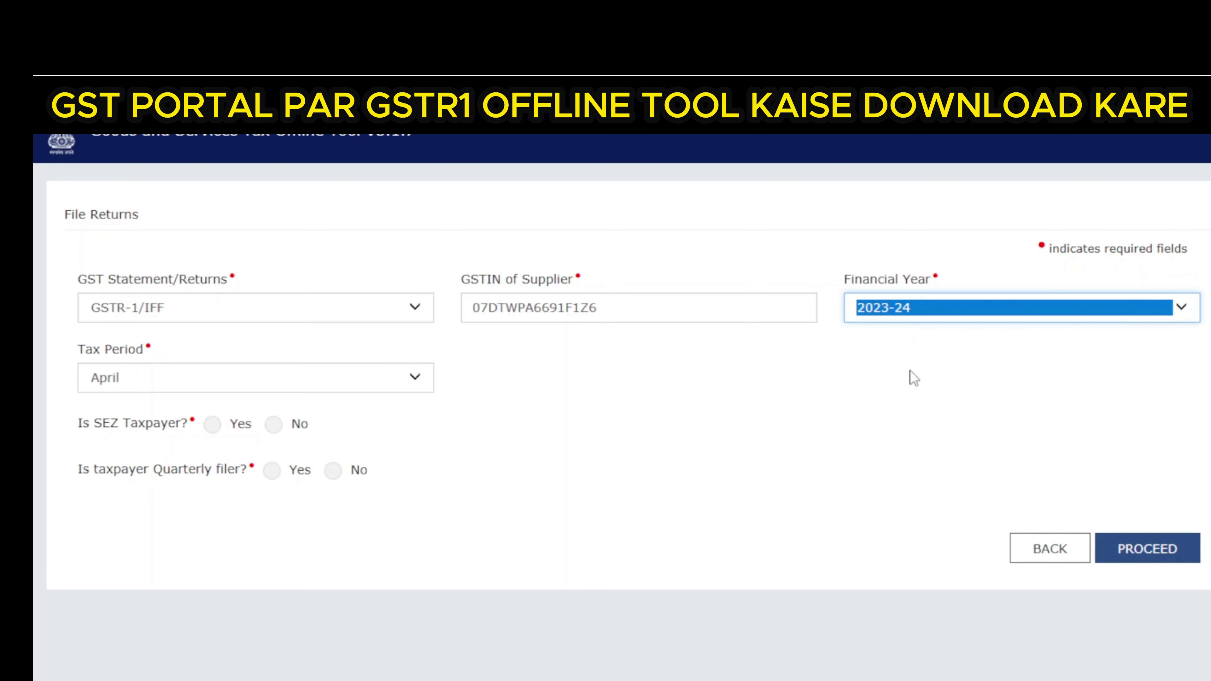
click(886, 312)
click(900, 322)
click(900, 322)
click(907, 291)
Set the tax period to May and answer No to the SEZ taxpayer question.
click(311, 383)
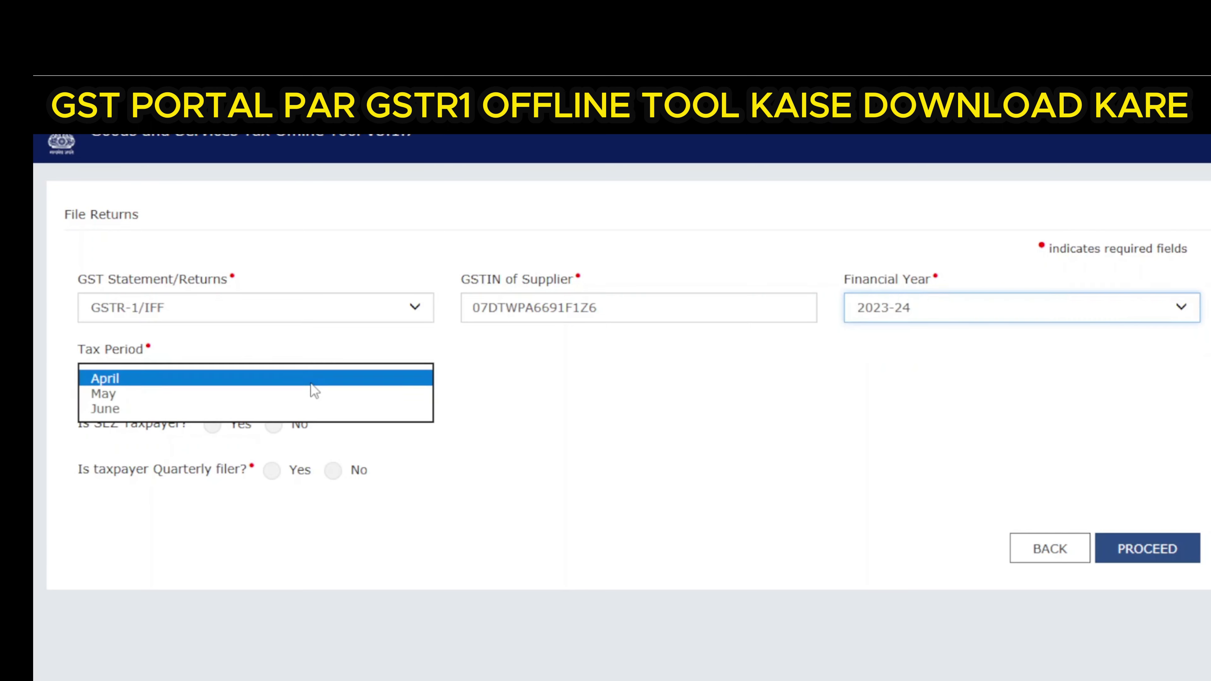
click(271, 400)
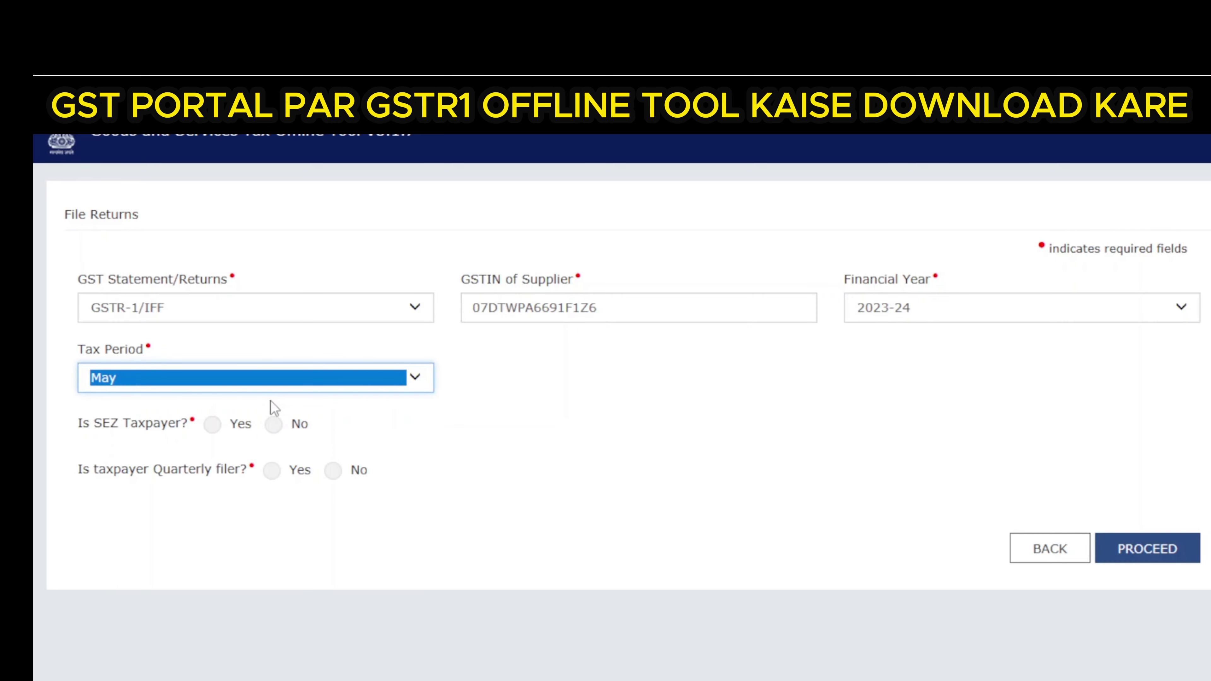
drag(78, 424, 186, 426)
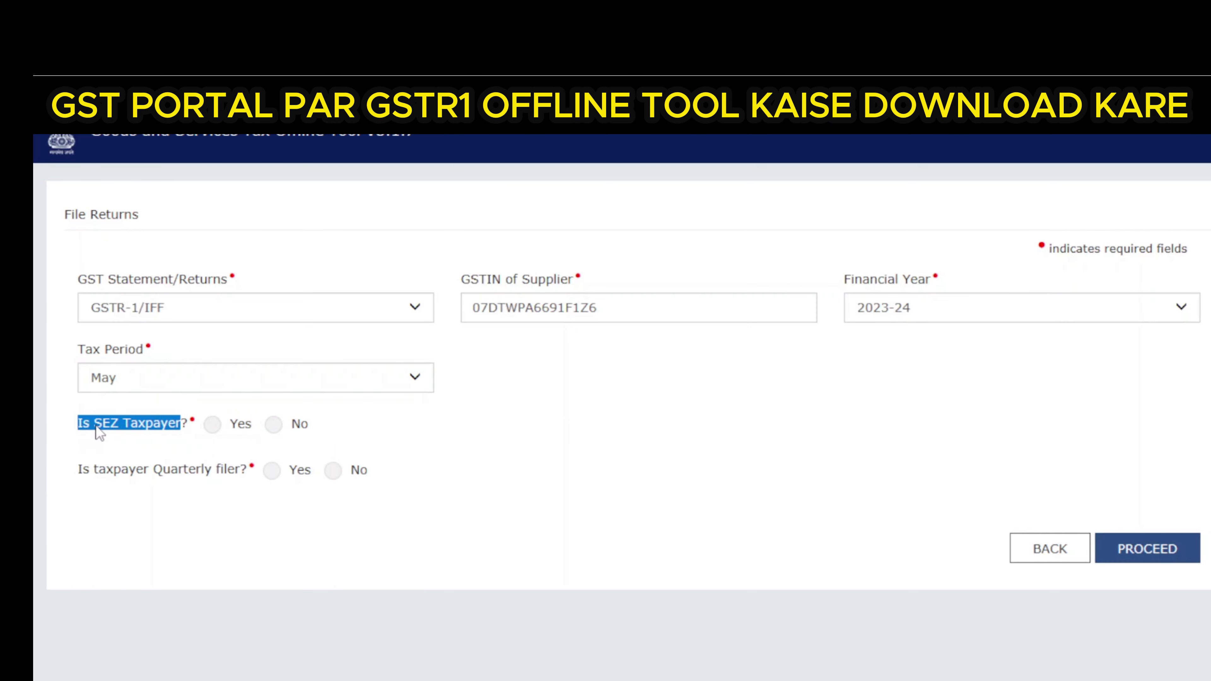
click(274, 424)
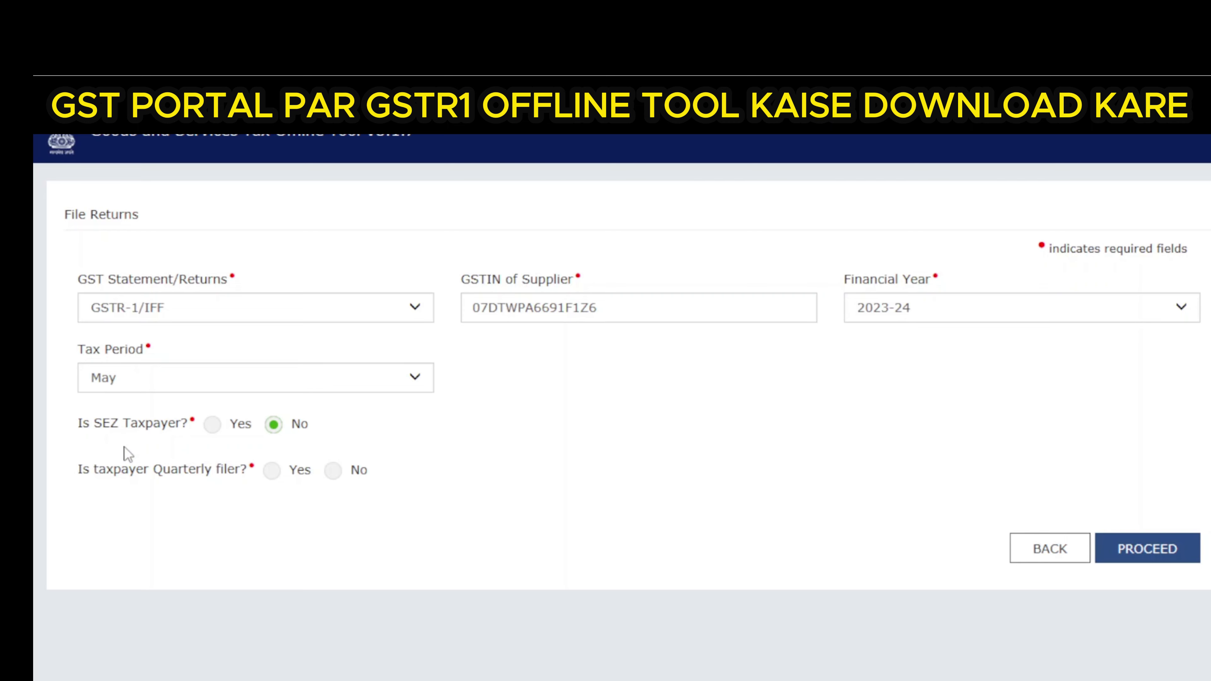
Answer No to the quarterly filer question.
drag(101, 475, 206, 475)
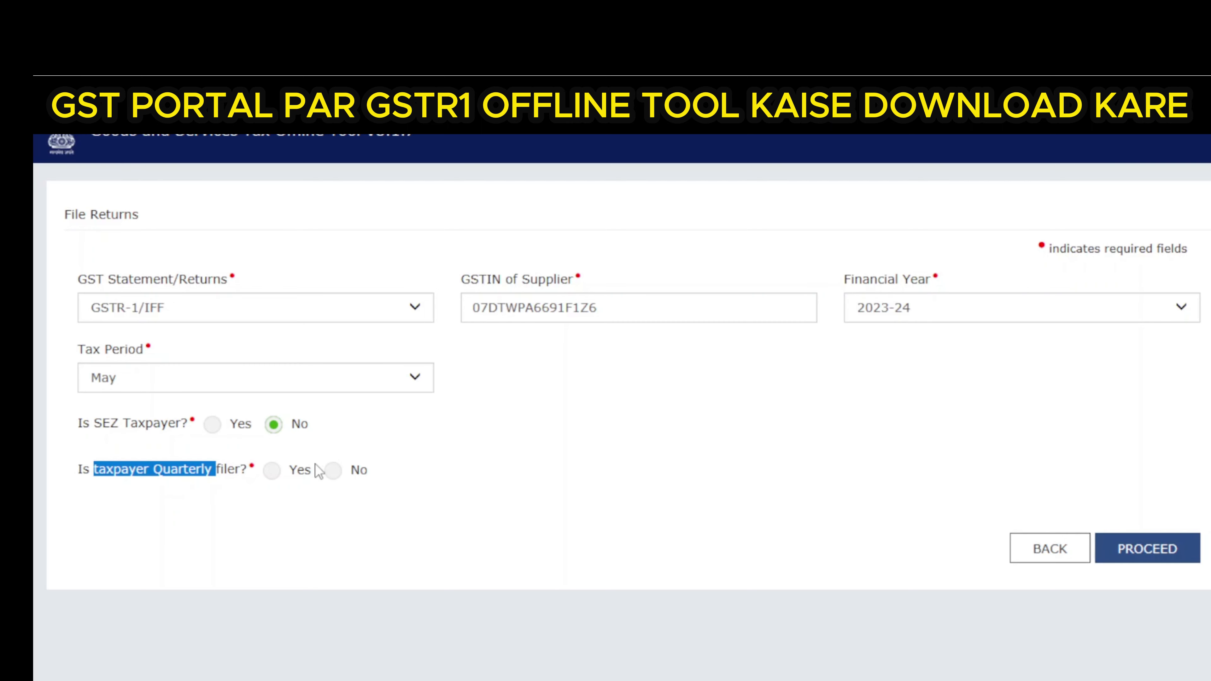
click(317, 467)
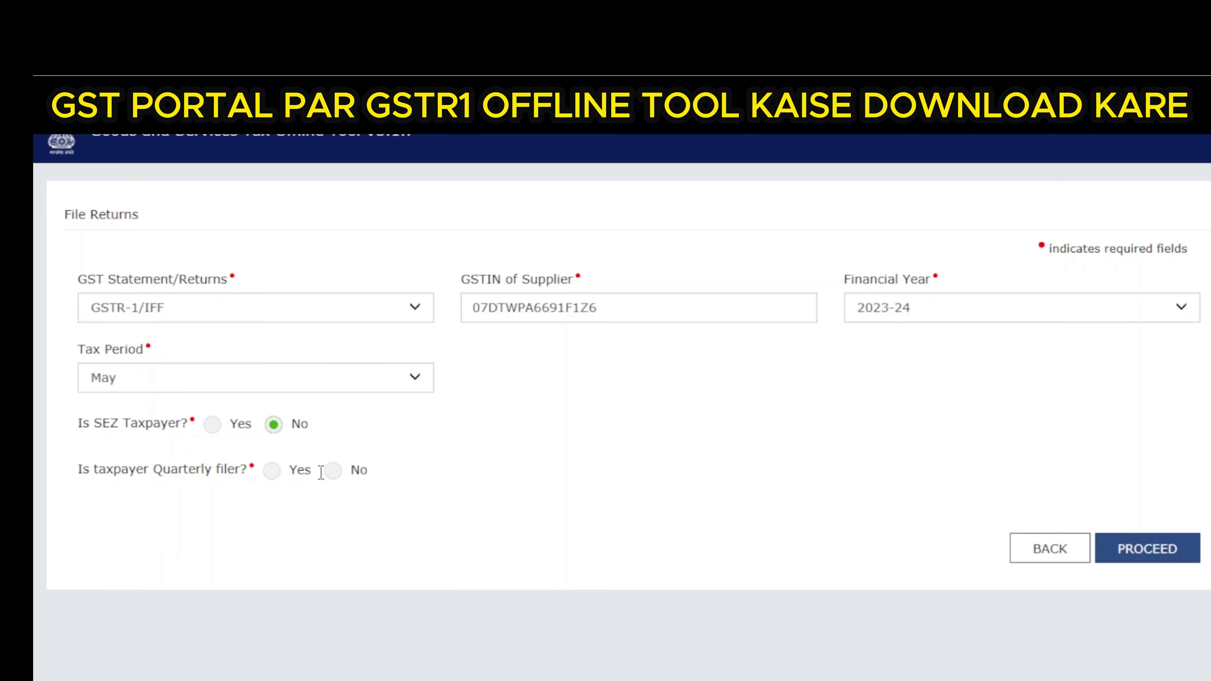
double_click(337, 475)
click(334, 474)
double_click(335, 474)
click(333, 474)
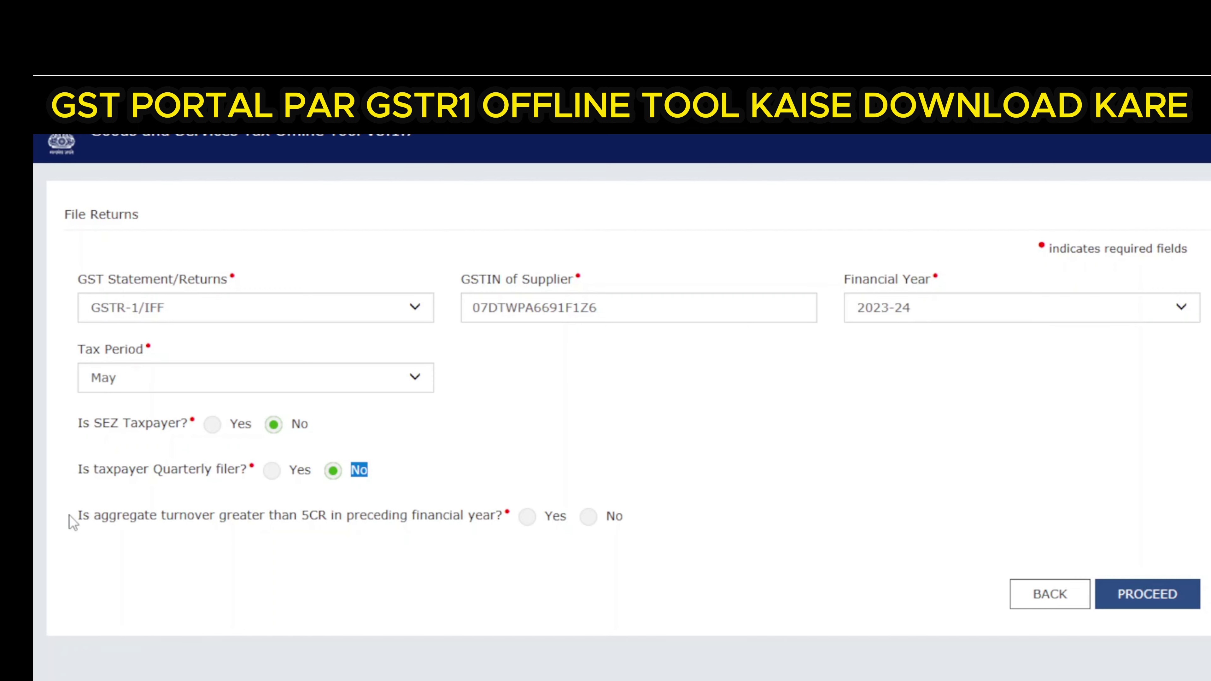
Answer No to the over-5CR turnover question, then proceed and confirm the return details.
click(588, 525)
click(588, 520)
click(1145, 592)
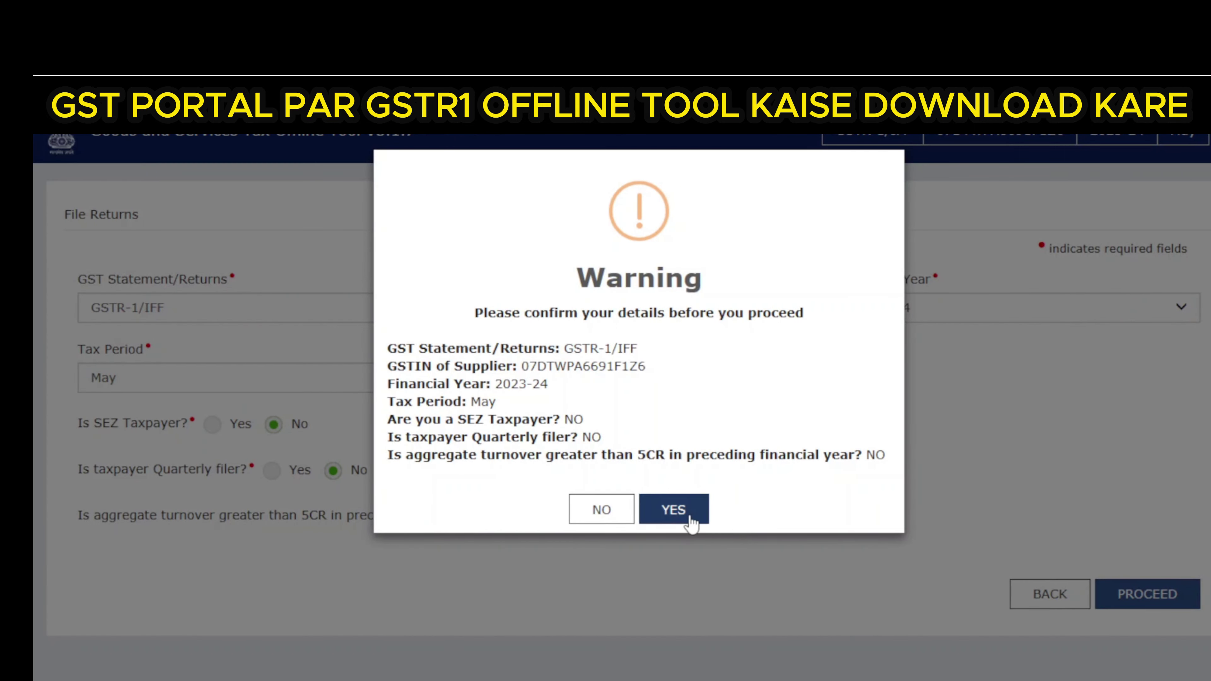
click(689, 519)
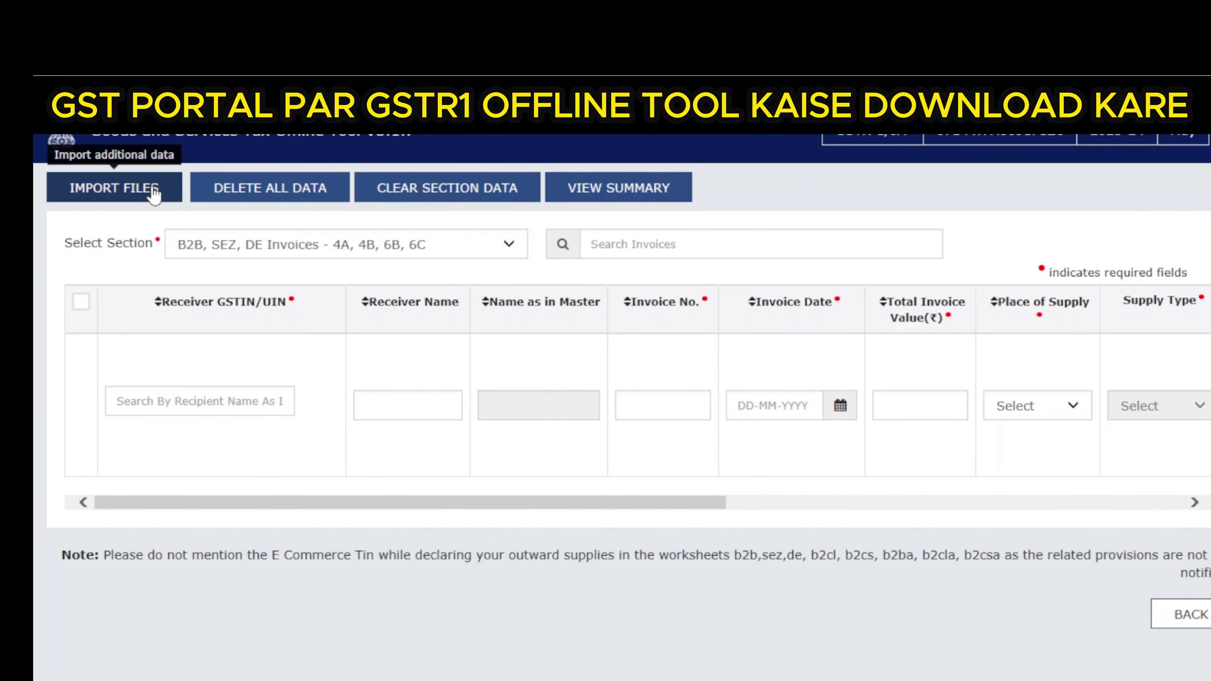
Import GSTR1_Excel_Workbook_Template_V2.0 as an Excel file for all sections, pasting its path, and confirm saving.
click(153, 189)
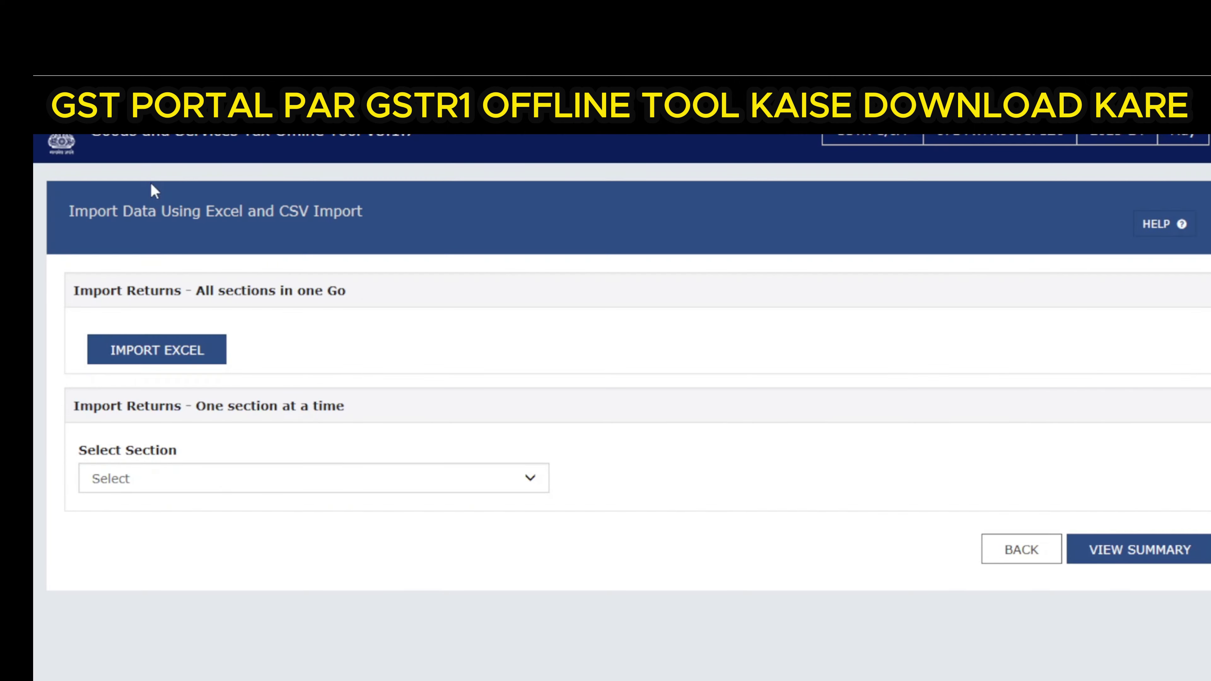
click(177, 351)
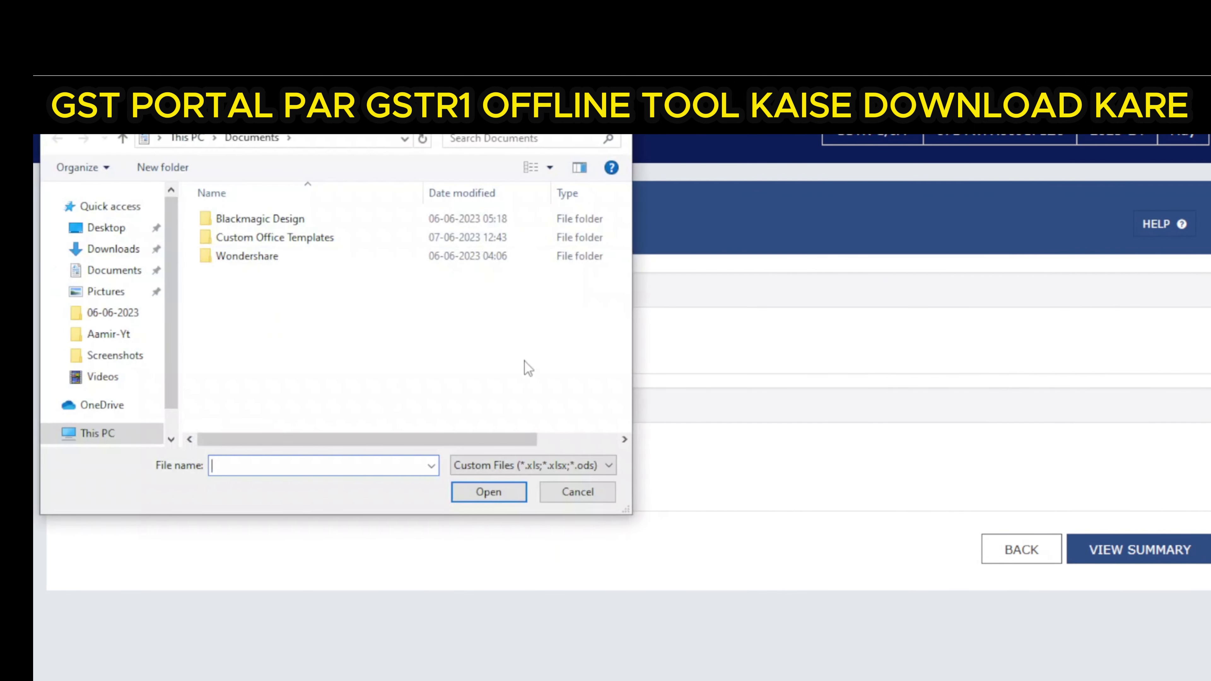
key(alt+Tab)
key(Tab)
key(Tab)
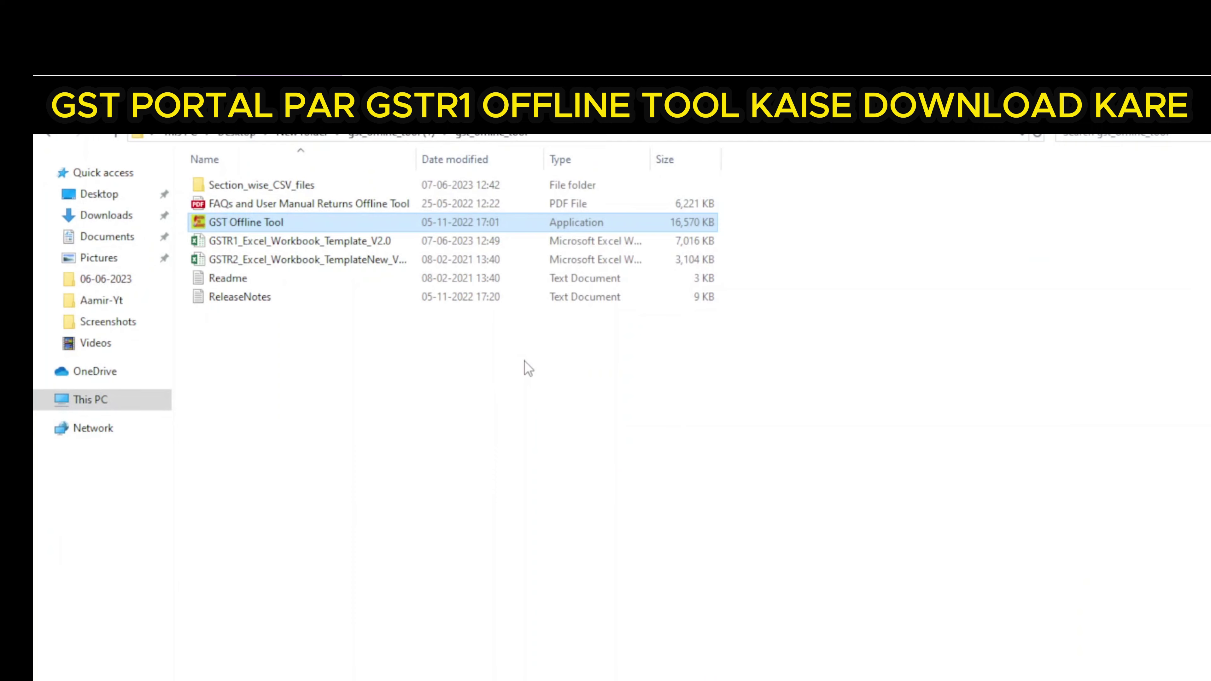
key(Down)
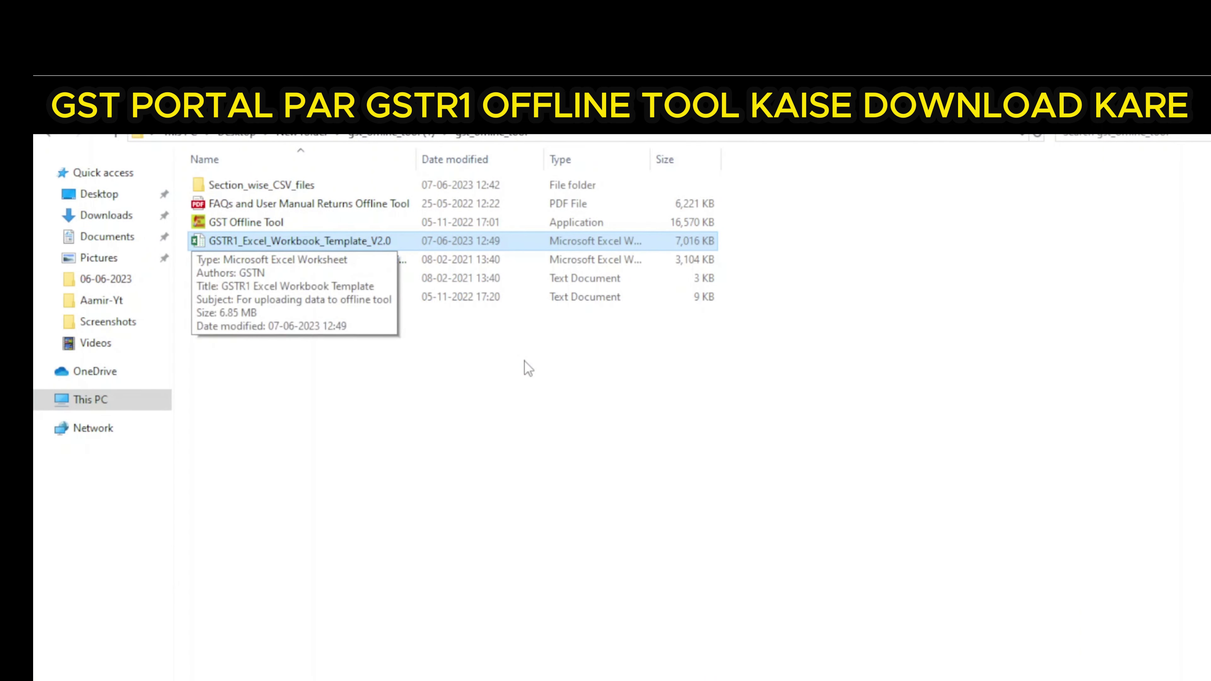
key(alt+Tab)
key(ctrl+v)
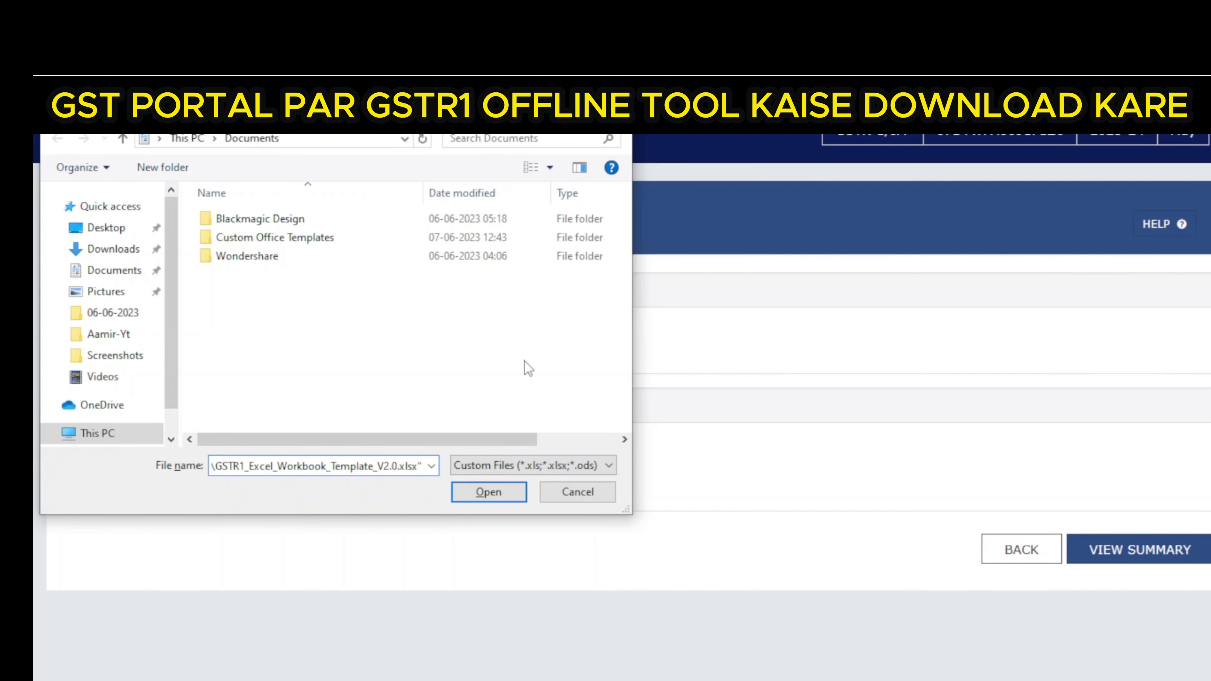
key(Return)
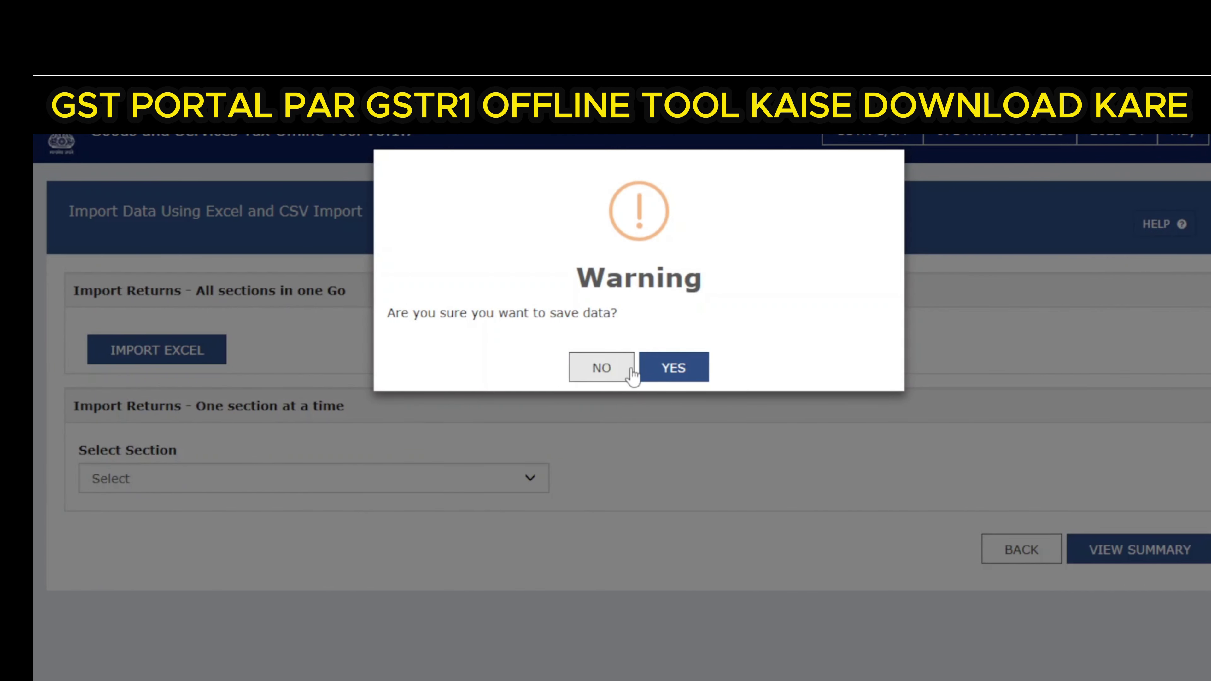
click(680, 377)
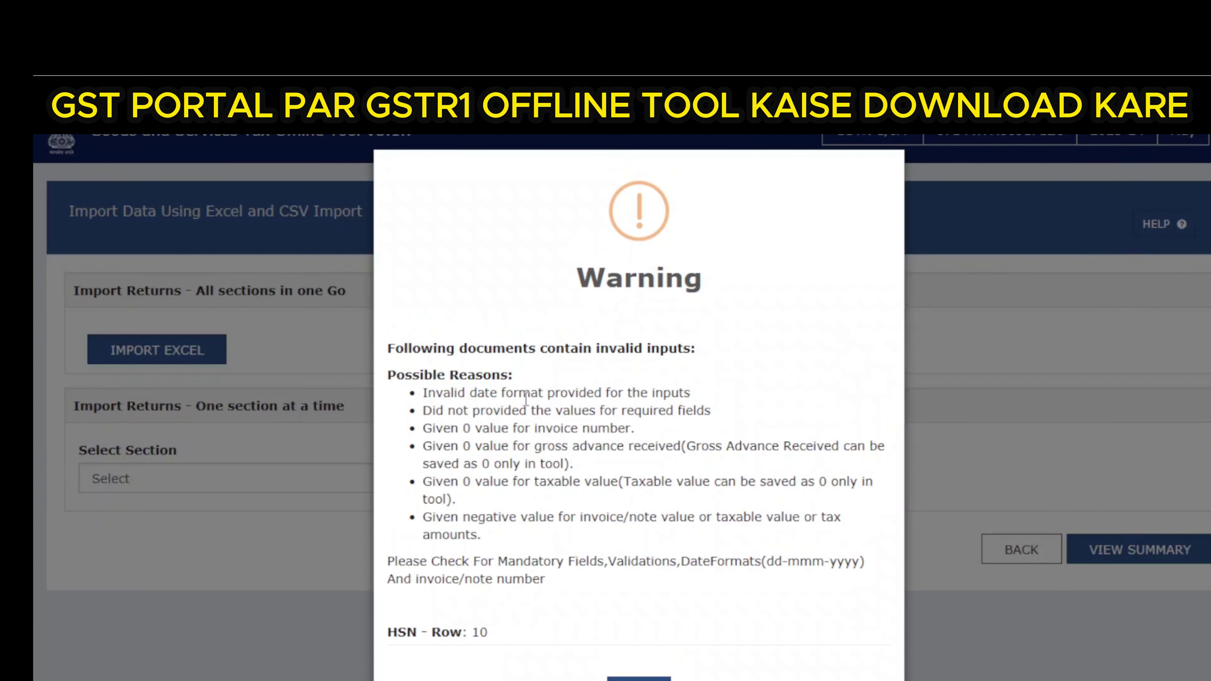
Dismiss the invalid-inputs warning about HSN row 10, then move to the YouTube channel page.
scroll(477, 478, down, 2)
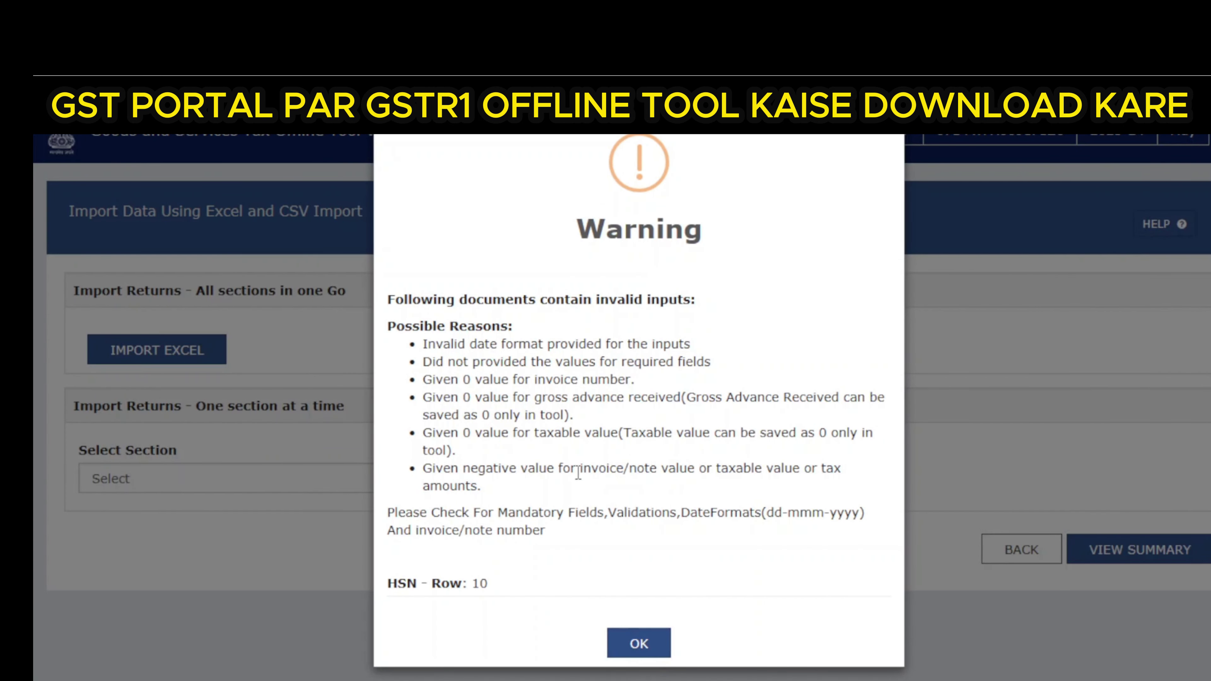
click(620, 645)
mouse_move(708, 673)
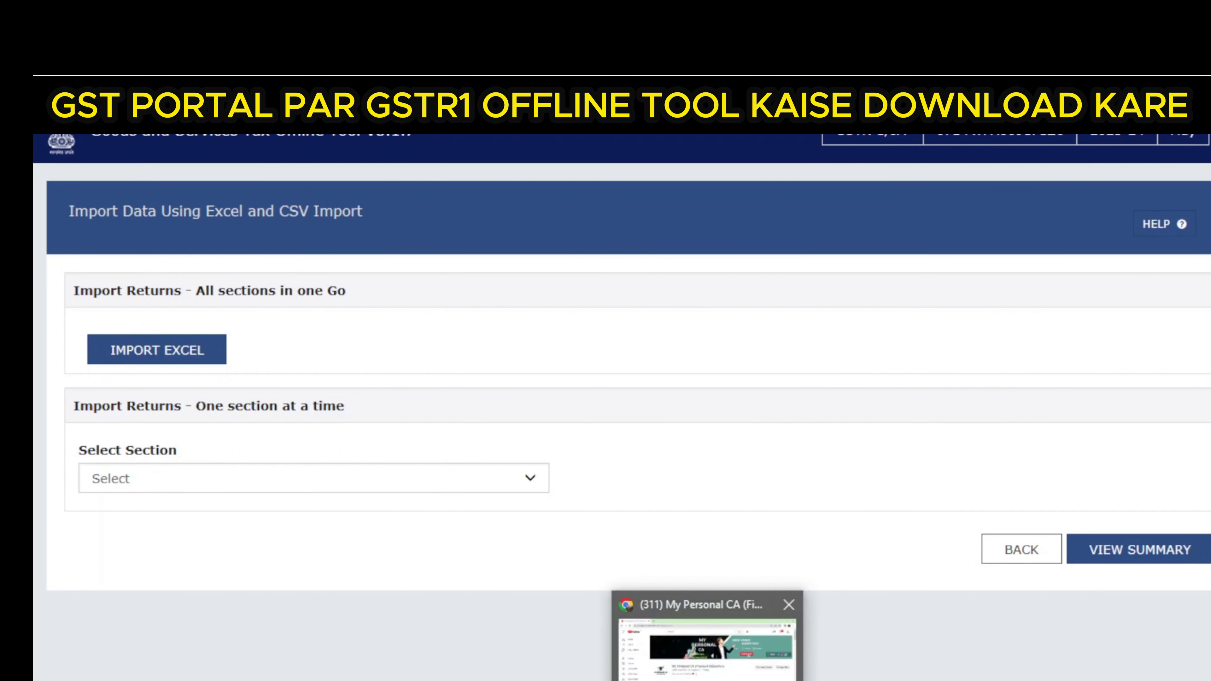
click(707, 648)
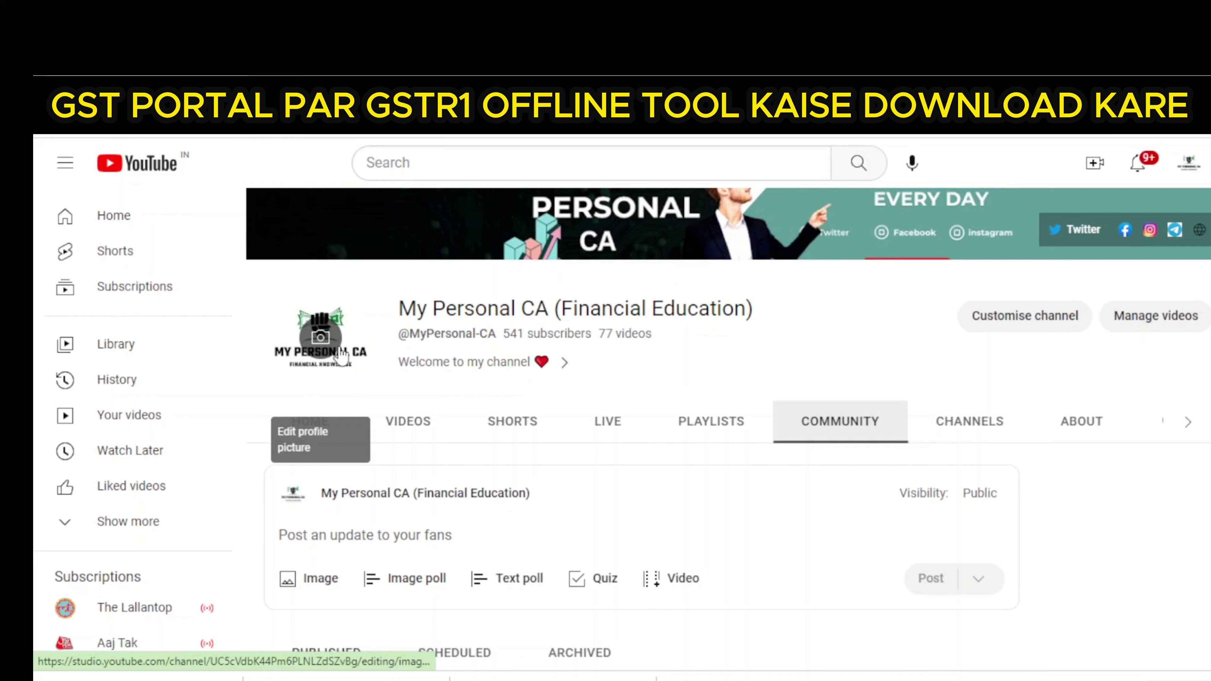
Show the channel's Videos tab listing its latest uploads, such as the GST TCS/TDS return video.
scroll(630, 238, down, 3)
scroll(395, 360, down, 1)
scroll(281, 372, up, 4)
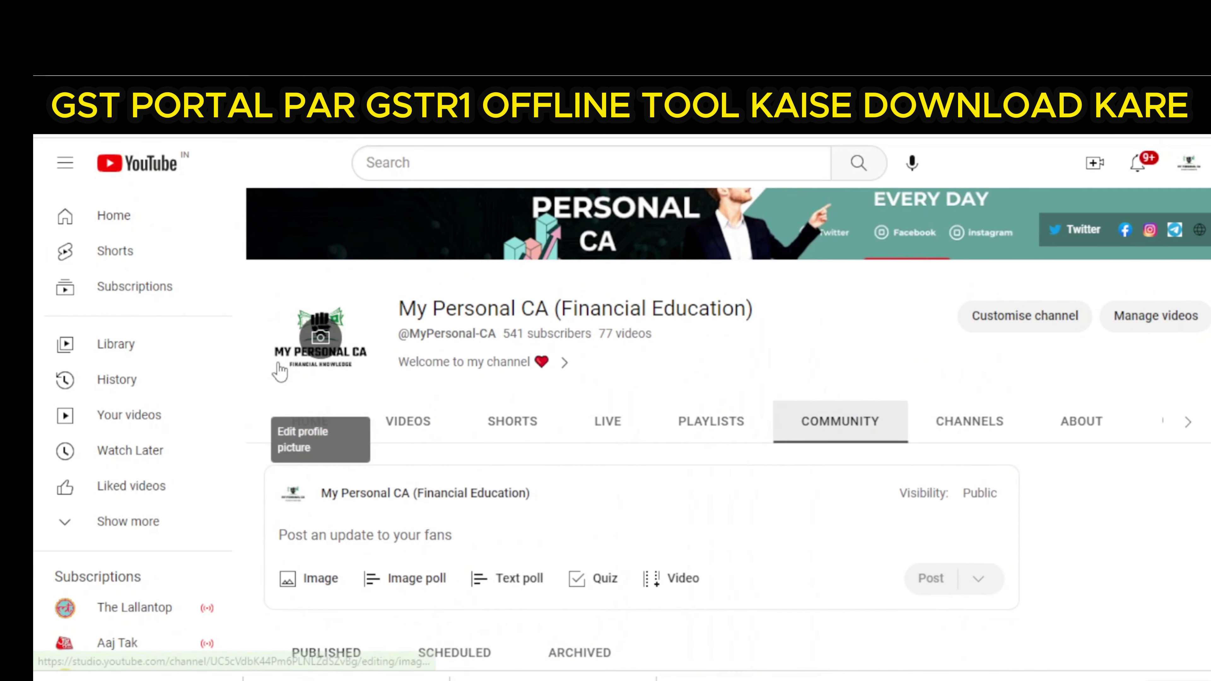
click(405, 430)
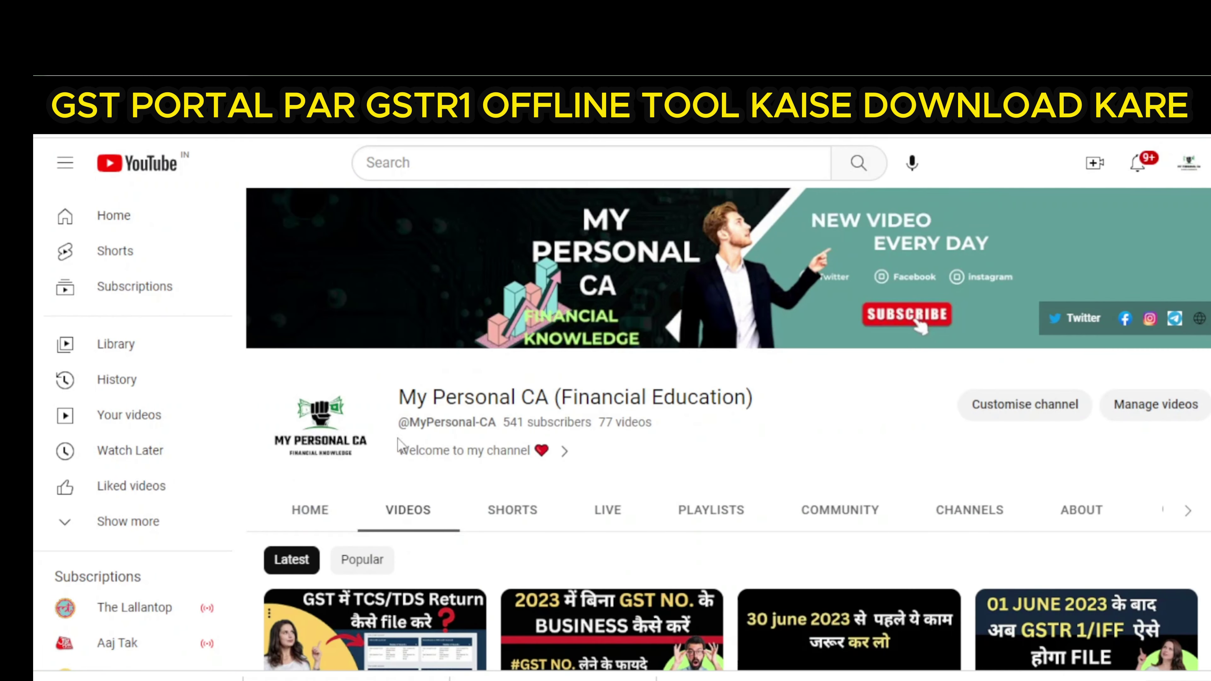